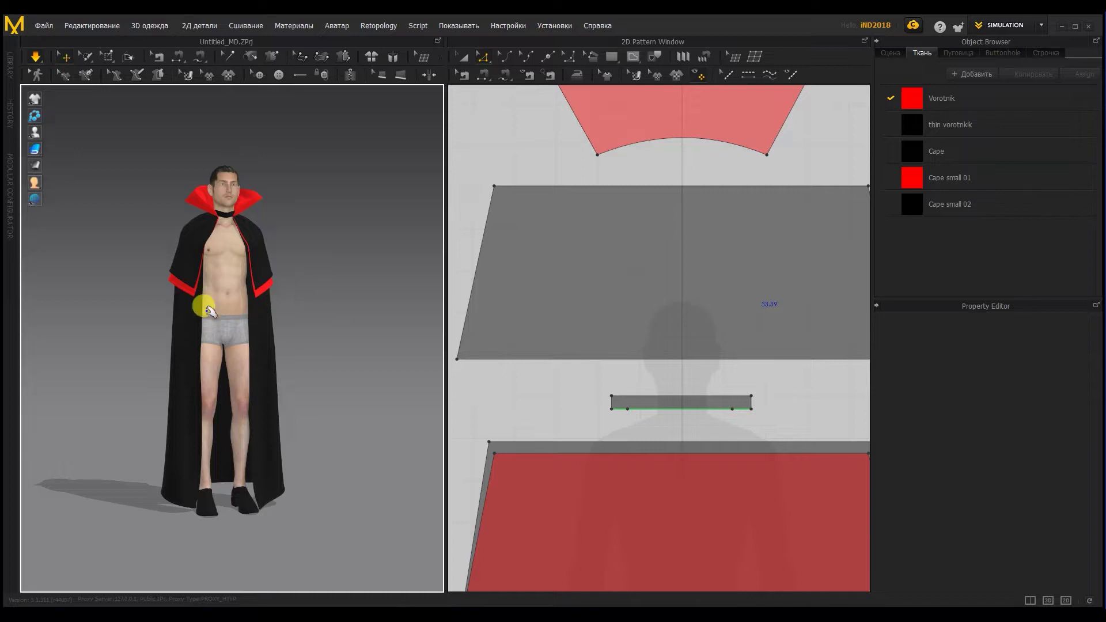
{"action": "right_click_drag", "start_coordinate": [269, 315], "coordinate": [96, 333]}
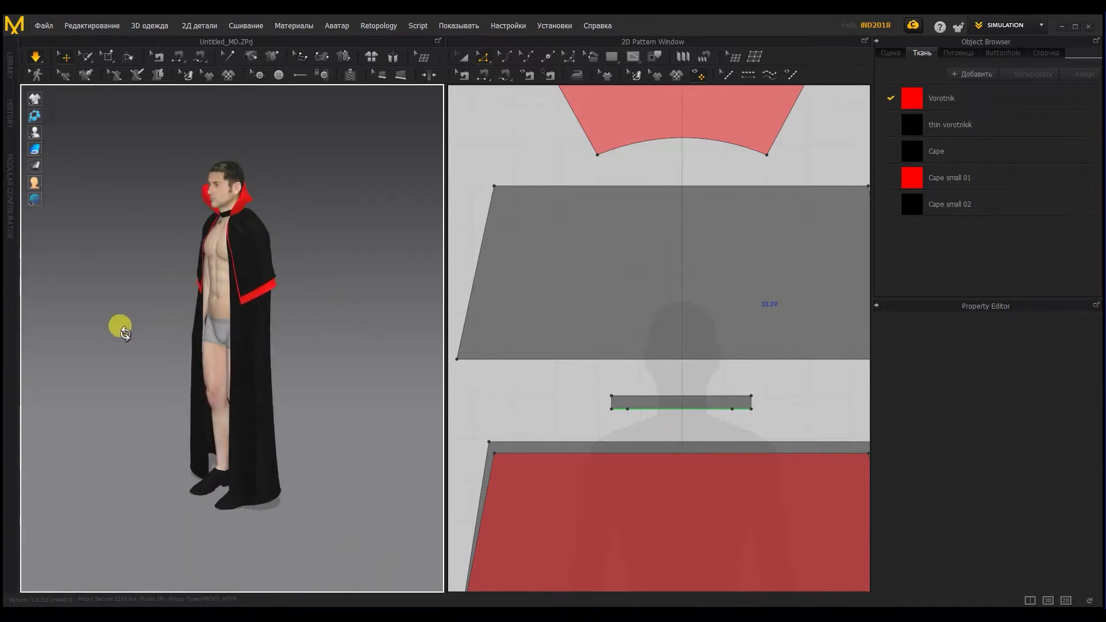
{"action": "right_click_drag", "start_coordinate": [193, 333], "coordinate": [199, 330]}
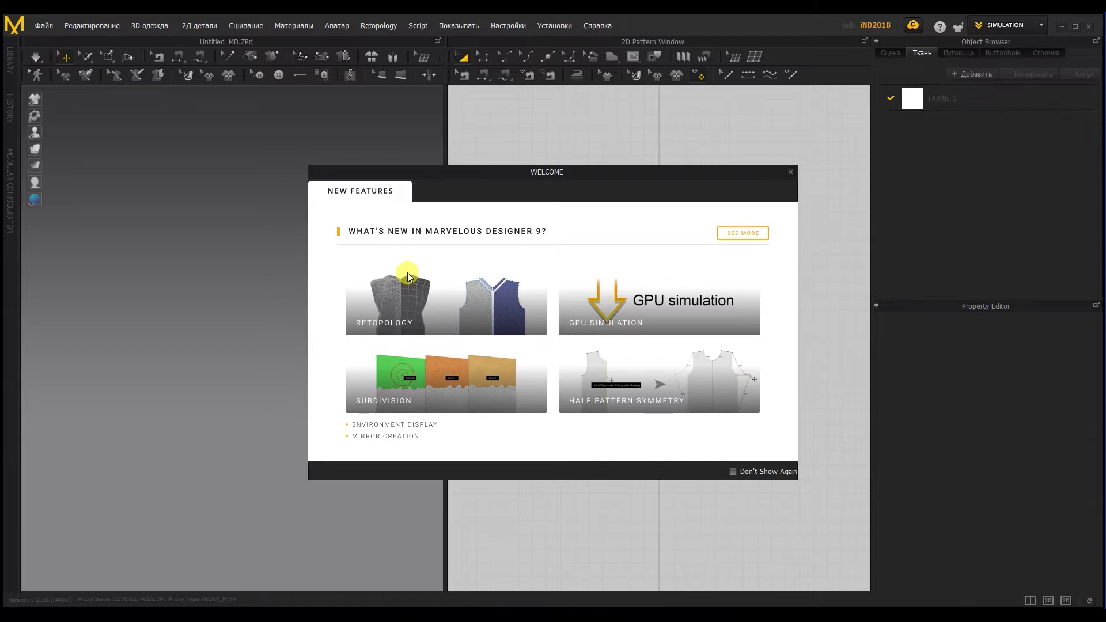
- Dismiss the welcome window and load the Male_B avatar from the library's Avatar collection
{"action": "left_click", "coordinate": [789, 173]}
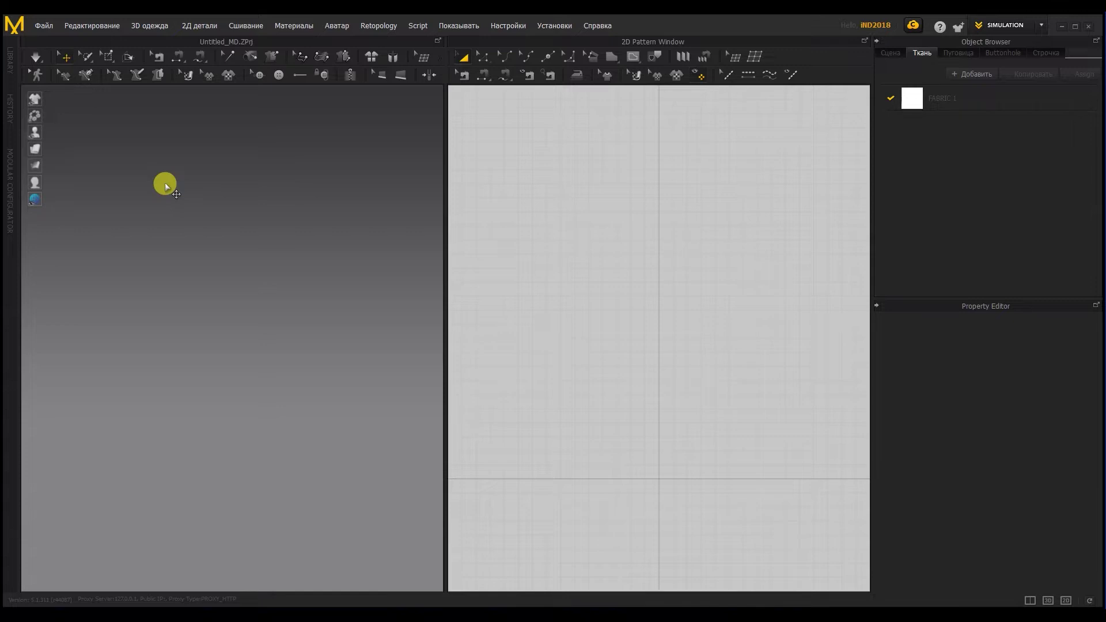
{"action": "left_click", "coordinate": [12, 63]}
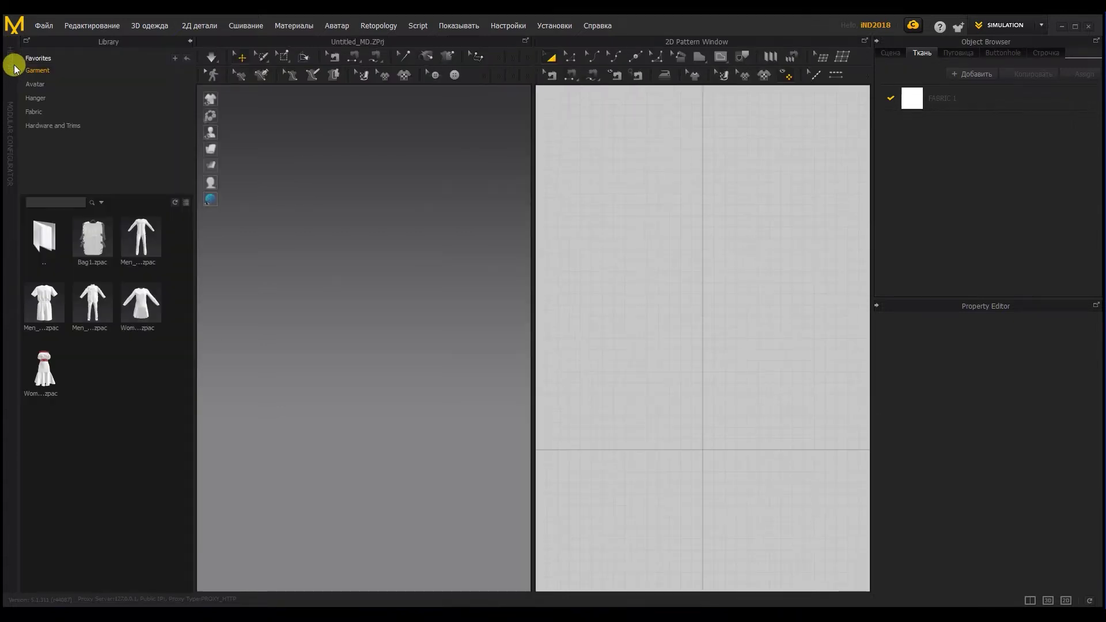
{"action": "left_click", "coordinate": [41, 88]}
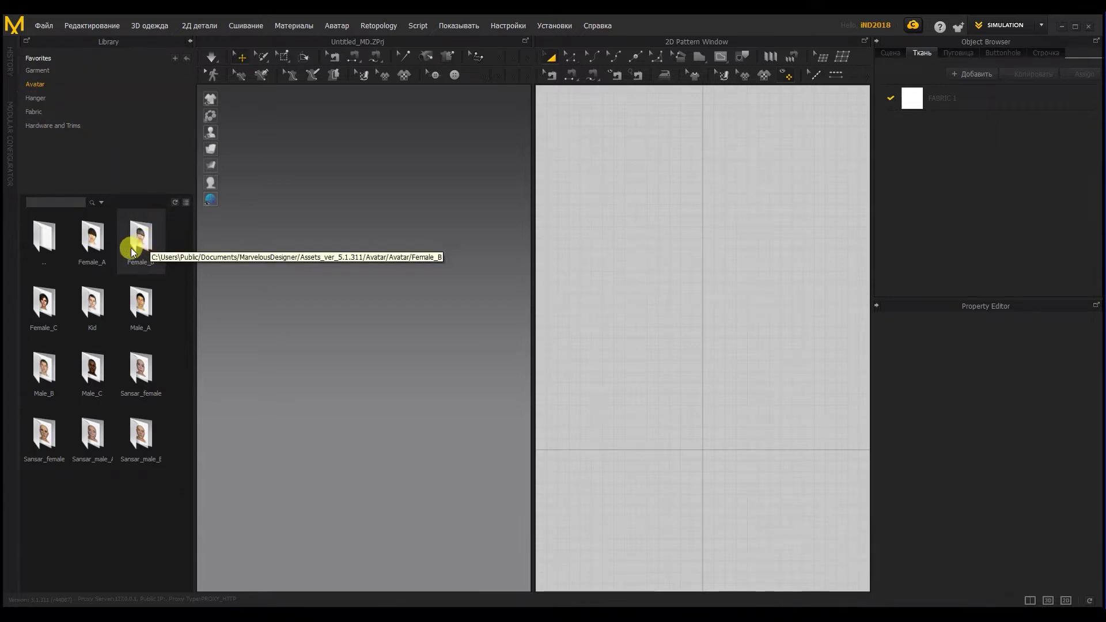
{"action": "double_click", "coordinate": [54, 364]}
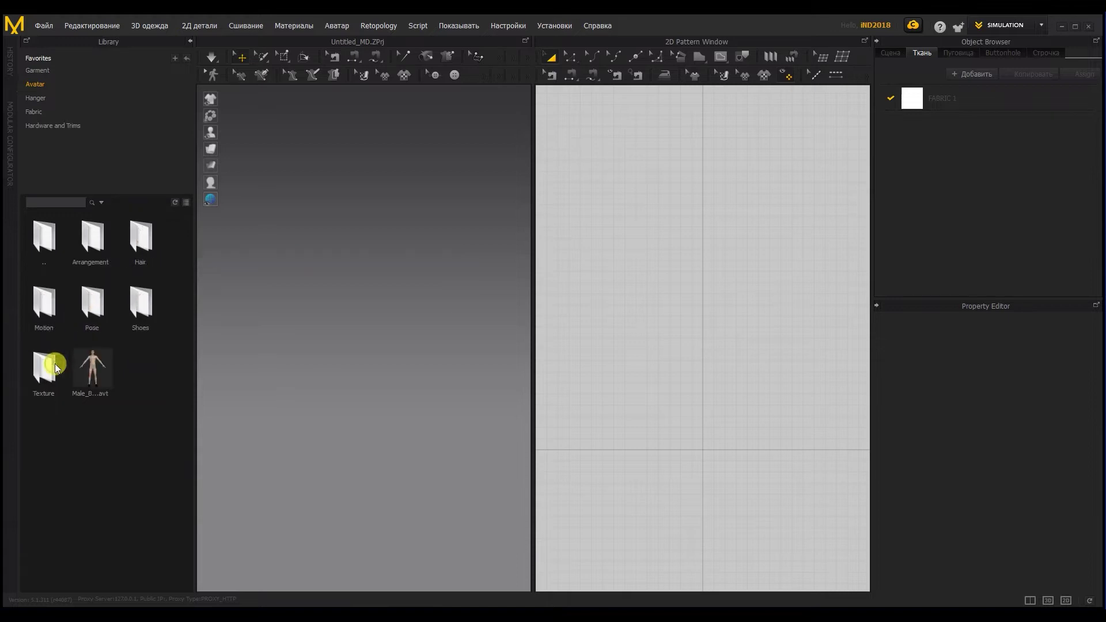
{"action": "double_click", "coordinate": [94, 376]}
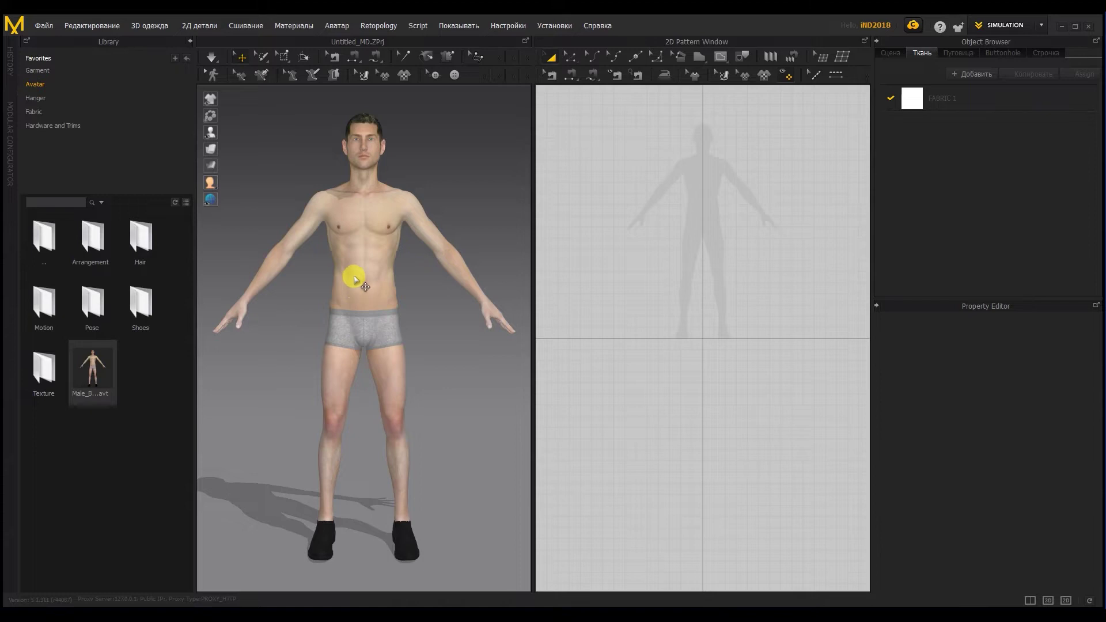
- Apply the standing arms-down pose to the avatar, using Pose Only (Maintain Avatar Size), and collapse the library
{"action": "left_click", "coordinate": [366, 228]}
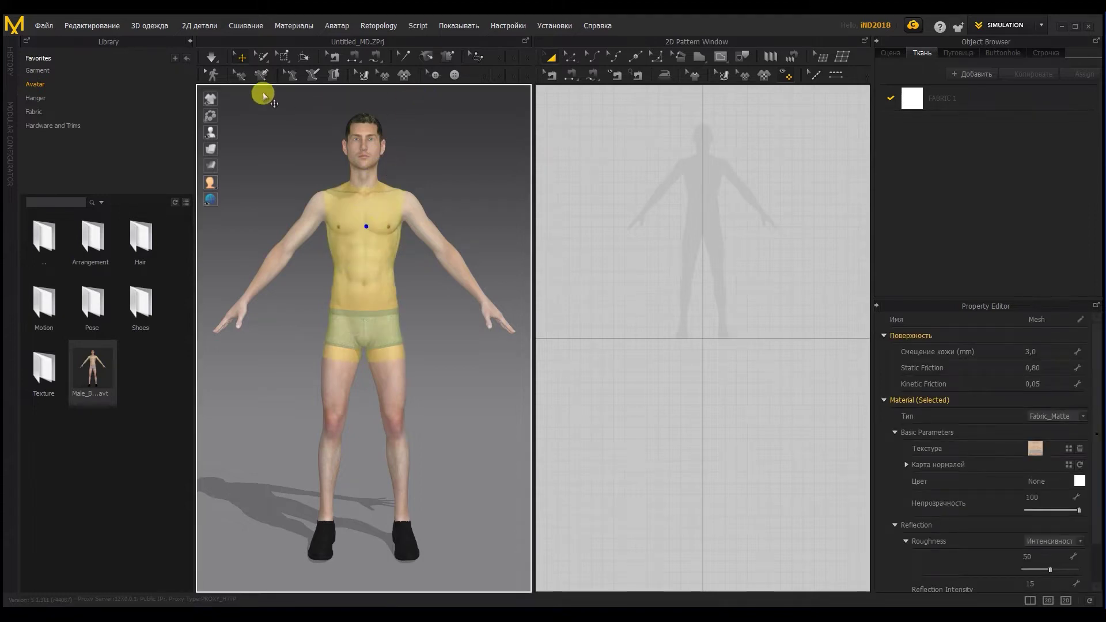
{"action": "double_click", "coordinate": [91, 301]}
{"action": "double_click", "coordinate": [141, 239]}
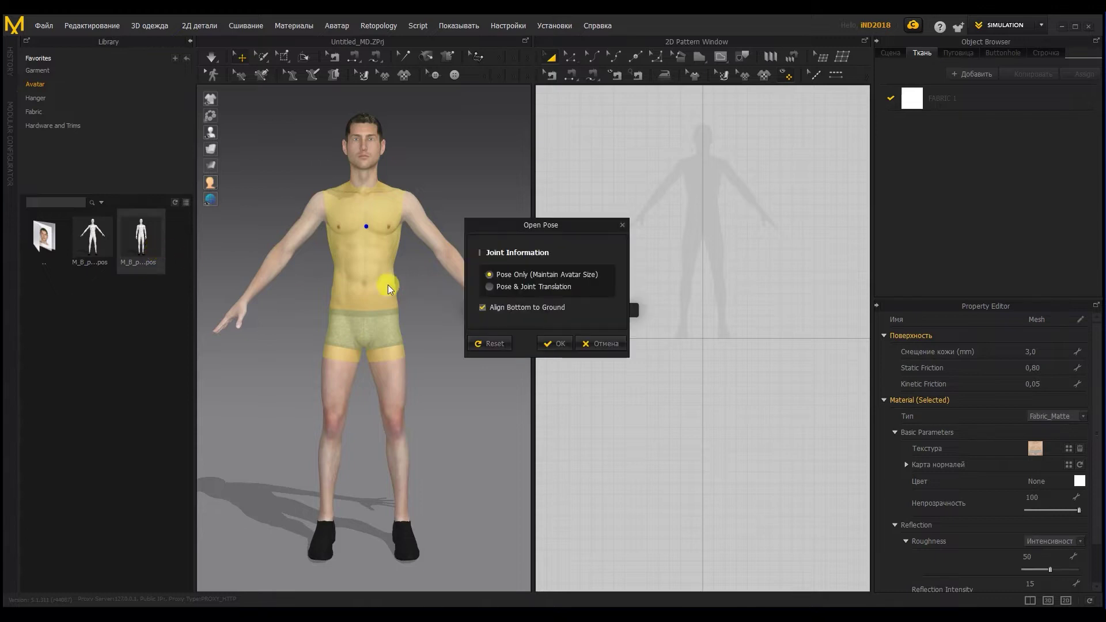
{"action": "left_click", "coordinate": [552, 343]}
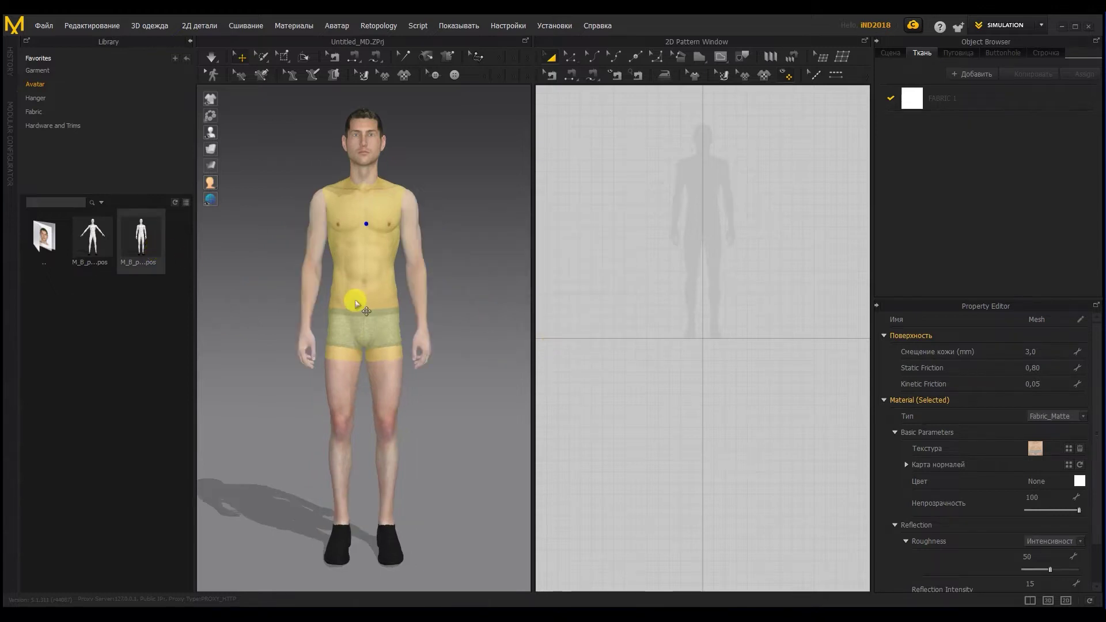
{"action": "left_click", "coordinate": [486, 286]}
{"action": "mouse_move", "coordinate": [458, 263]}
{"action": "right_mouse_down"}
{"action": "mouse_move", "coordinate": [365, 264]}
{"action": "mouse_move", "coordinate": [388, 274]}
{"action": "mouse_move", "coordinate": [447, 264]}
{"action": "right_mouse_up"}
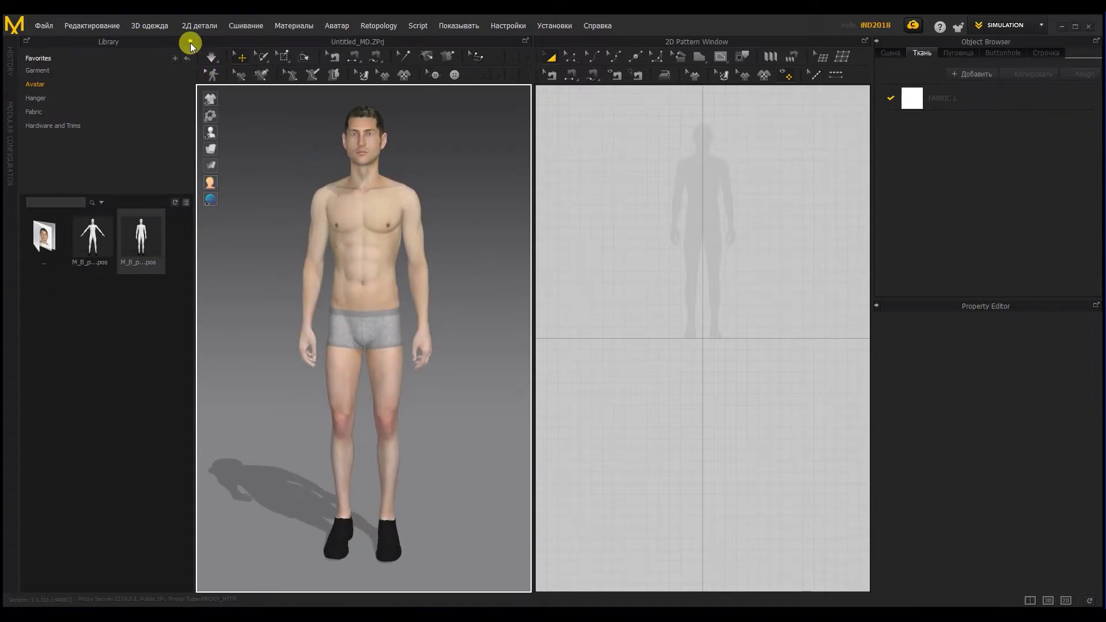
{"action": "left_click", "coordinate": [189, 42]}
{"action": "middle_click_drag", "start_coordinate": [296, 231], "coordinate": [310, 253]}
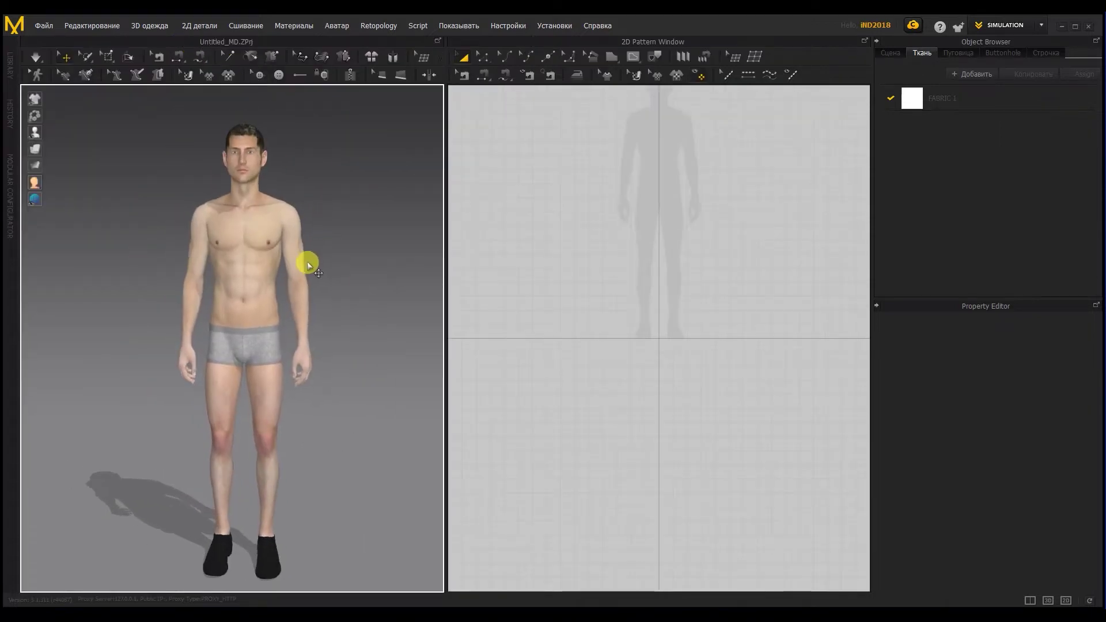
- Draw a narrow horizontal rectangle pattern across the neck of the avatar silhouette, with an outline of about 46 cm
{"action": "middle_click_drag", "start_coordinate": [665, 215], "coordinate": [649, 292]}
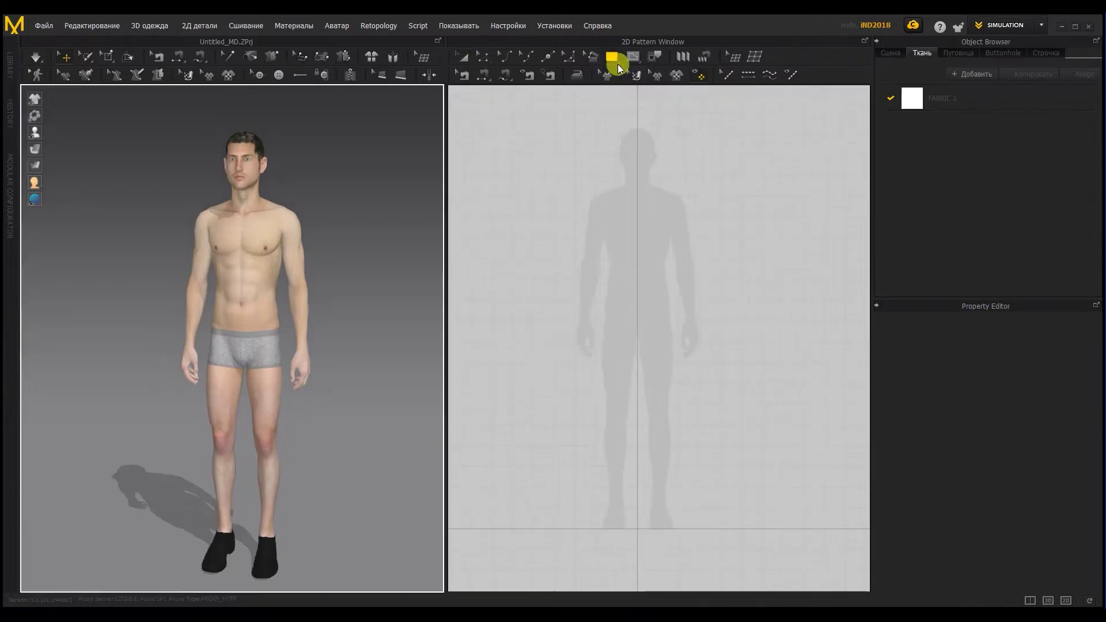
{"action": "left_click", "coordinate": [613, 56]}
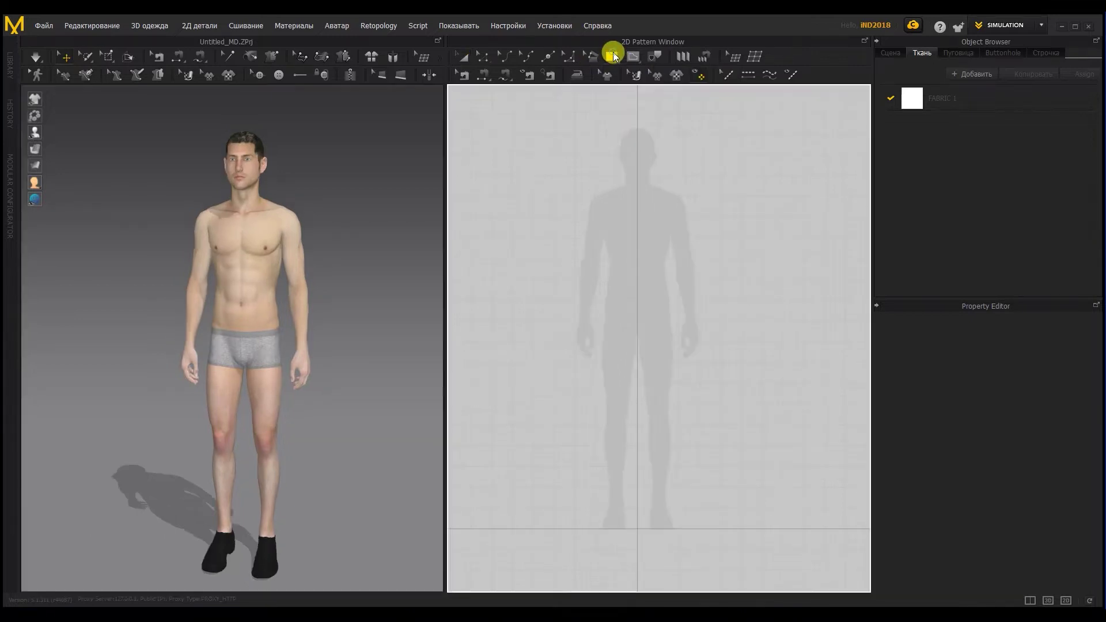
{"action": "scroll", "coordinate": [625, 179], "scroll_direction": "up", "scroll_amount": 4}
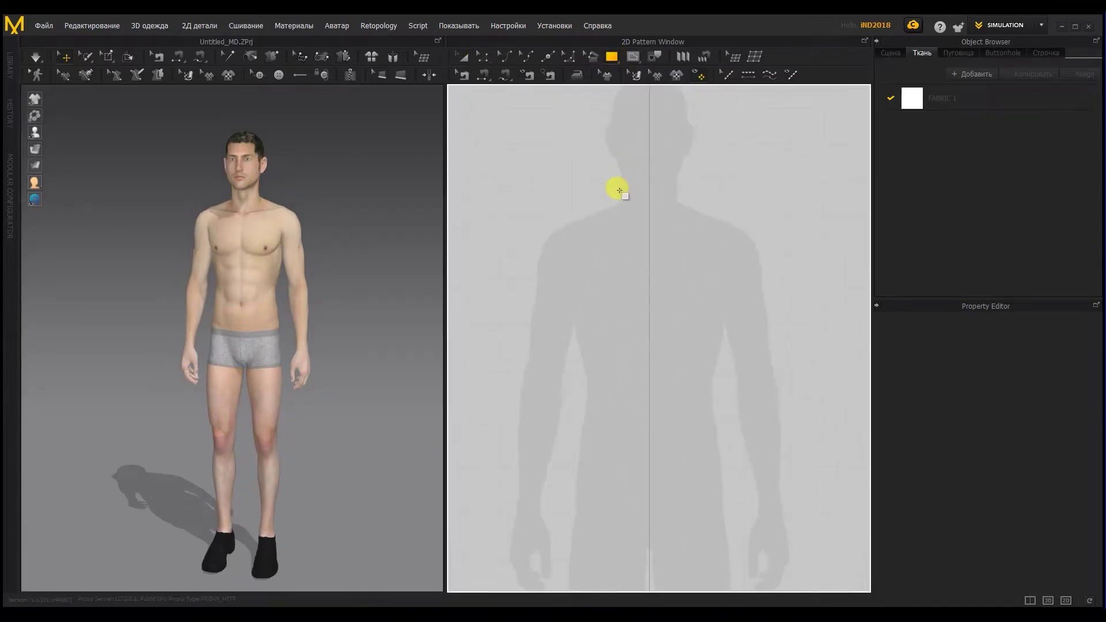
{"action": "left_click_drag", "start_coordinate": [601, 183], "coordinate": [679, 197]}
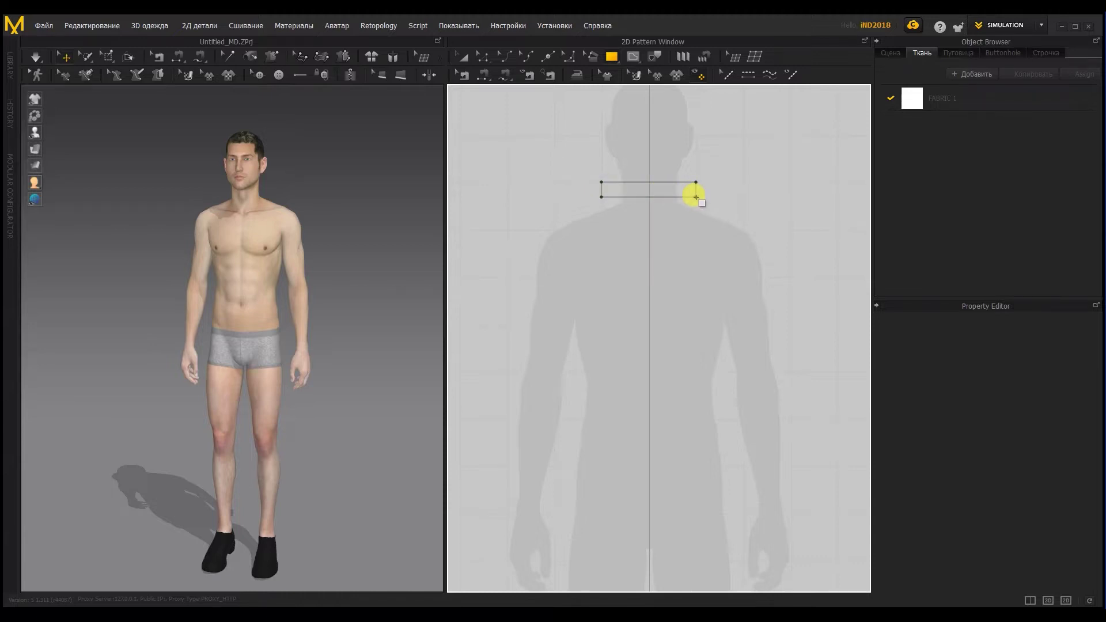
{"action": "left_click_drag", "start_coordinate": [696, 196], "coordinate": [696, 196]}
- Position the strip behind the avatar's neck in 3D and change the garment's surface display style
{"action": "mouse_move", "coordinate": [299, 202]}
{"action": "right_mouse_down"}
{"action": "mouse_move", "coordinate": [146, 217]}
{"action": "mouse_move", "coordinate": [309, 192]}
{"action": "right_mouse_up"}
{"action": "scroll", "coordinate": [298, 183], "scroll_direction": "up", "scroll_amount": 2}
{"action": "middle_click_drag", "start_coordinate": [297, 155], "coordinate": [247, 248]}
{"action": "scroll", "coordinate": [276, 219], "scroll_direction": "up", "scroll_amount": 3}
{"action": "left_click", "coordinate": [220, 232]}
{"action": "left_click_drag", "start_coordinate": [240, 238], "coordinate": [297, 252]}
{"action": "left_click", "coordinate": [36, 150]}
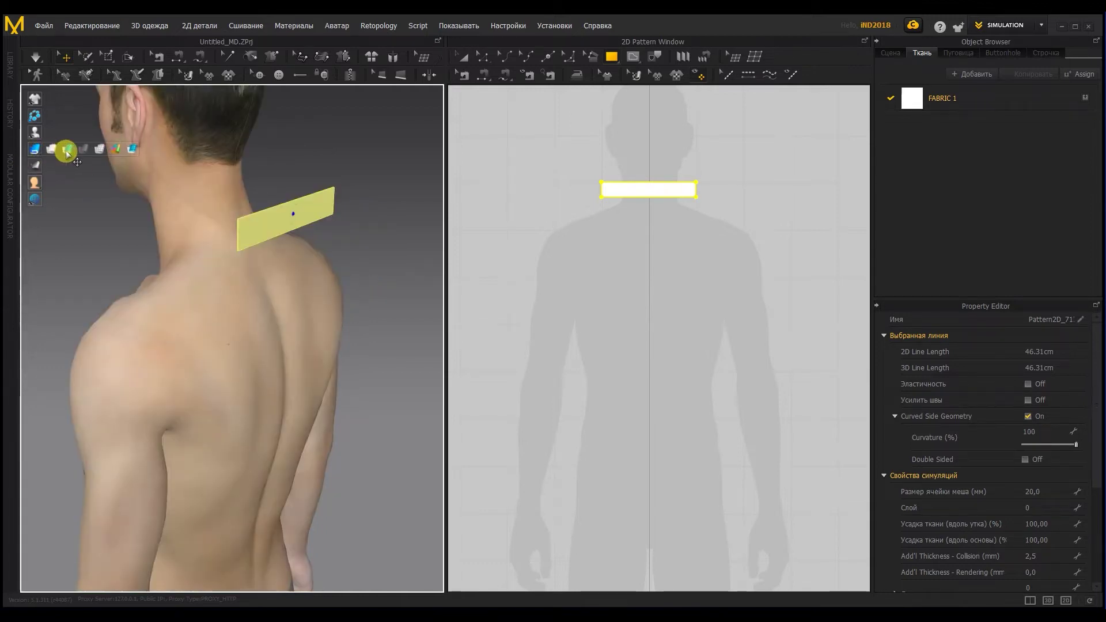
{"action": "left_click", "coordinate": [66, 151]}
- Flip the collar strip horizontally in 3D so that its front side faces away from the neck
{"action": "left_click", "coordinate": [220, 218]}
{"action": "right_click_drag", "start_coordinate": [221, 218], "coordinate": [295, 218]}
{"action": "left_click", "coordinate": [297, 215]}
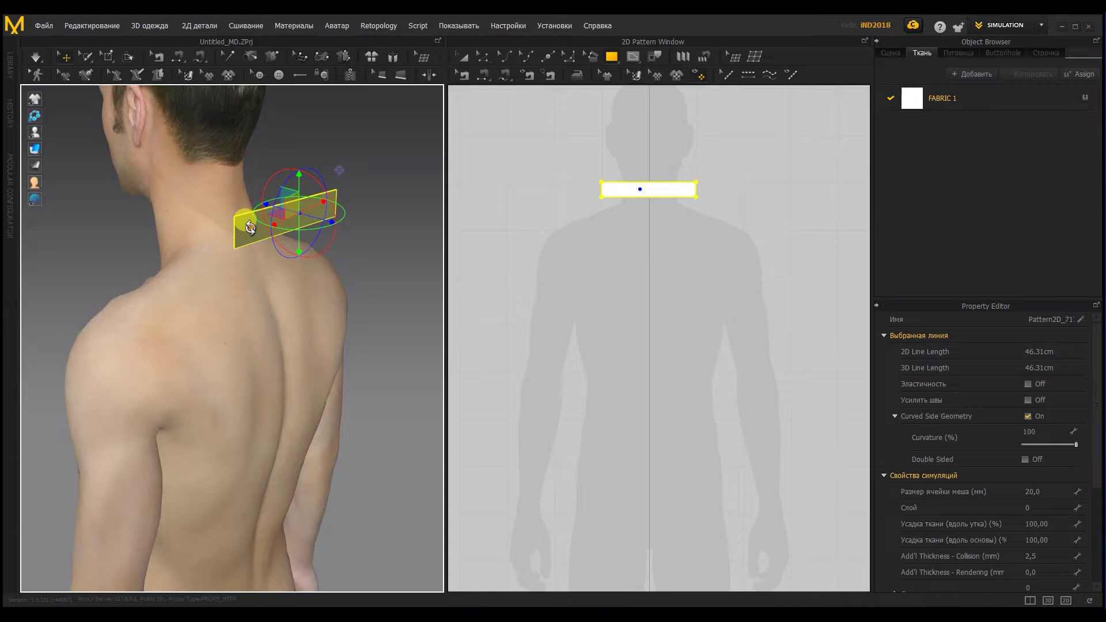
{"action": "right_click", "coordinate": [250, 226]}
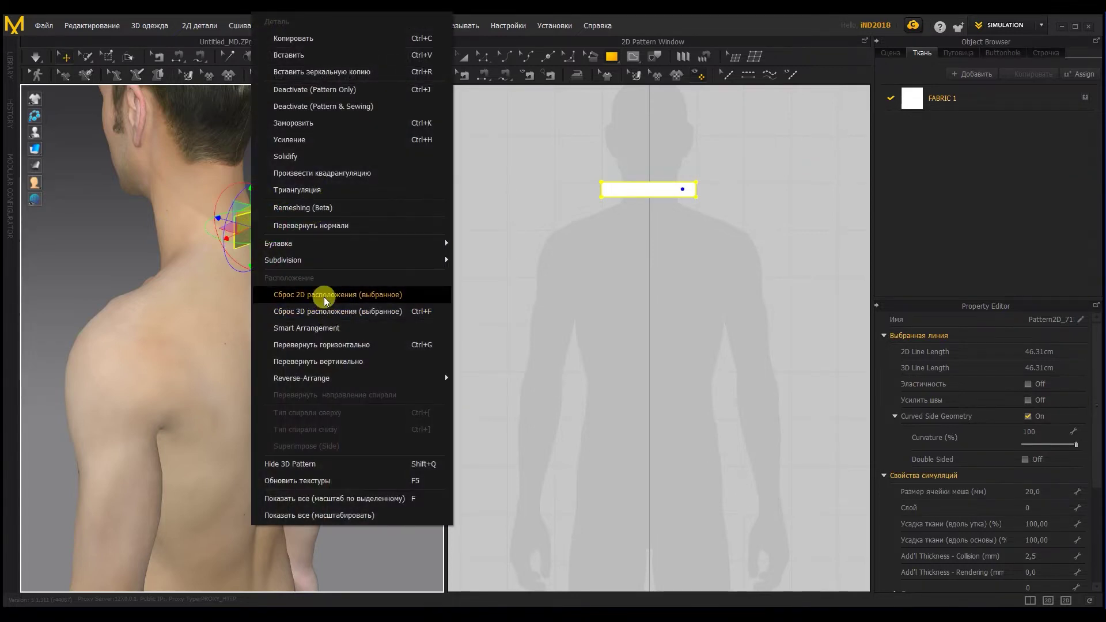
{"action": "left_click", "coordinate": [326, 344]}
{"action": "left_click", "coordinate": [343, 248]}
- Center the strip behind the neck in 3D and widen its 2D pattern evenly to an outline of about 61 cm
{"action": "right_click_drag", "start_coordinate": [286, 225], "coordinate": [357, 224]}
{"action": "scroll", "coordinate": [349, 226], "scroll_direction": "down", "scroll_amount": 3}
{"action": "left_click", "coordinate": [301, 229]}
{"action": "left_click_drag", "start_coordinate": [311, 227], "coordinate": [291, 231]}
{"action": "left_click", "coordinate": [317, 263]}
{"action": "right_click_drag", "start_coordinate": [317, 263], "coordinate": [224, 255]}
{"action": "left_click", "coordinate": [656, 188]}
{"action": "left_click", "coordinate": [655, 192]}
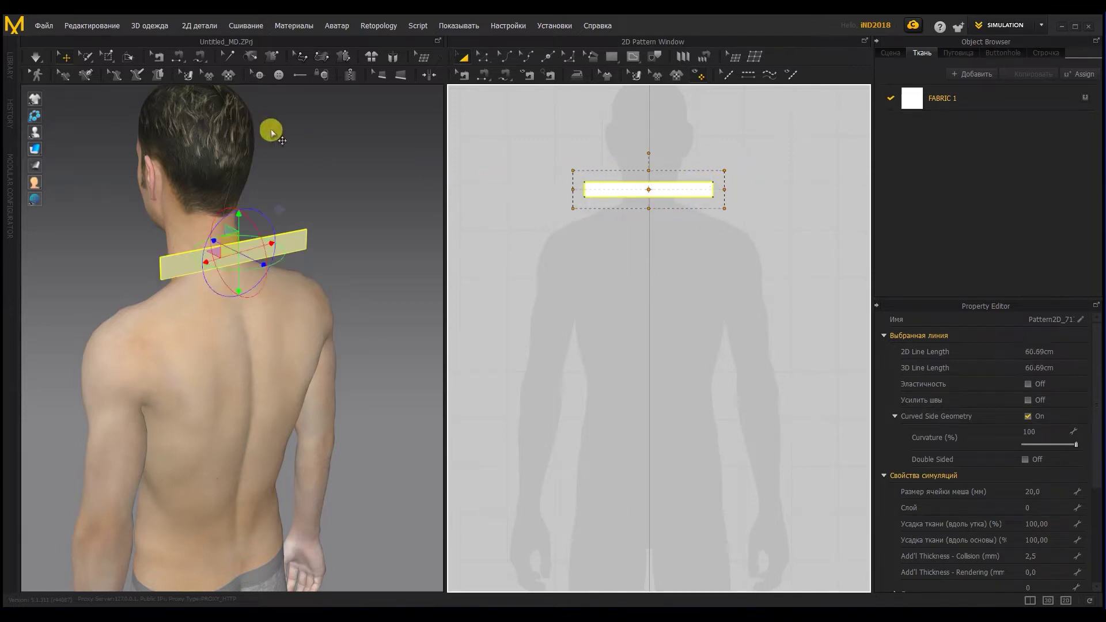
- Curve the strip around the neck by placing it on the arrangement point behind the neck
{"action": "mouse_move", "coordinate": [353, 178]}
{"action": "right_mouse_down"}
{"action": "mouse_move", "coordinate": [293, 187]}
{"action": "mouse_move", "coordinate": [340, 173]}
{"action": "right_mouse_up"}
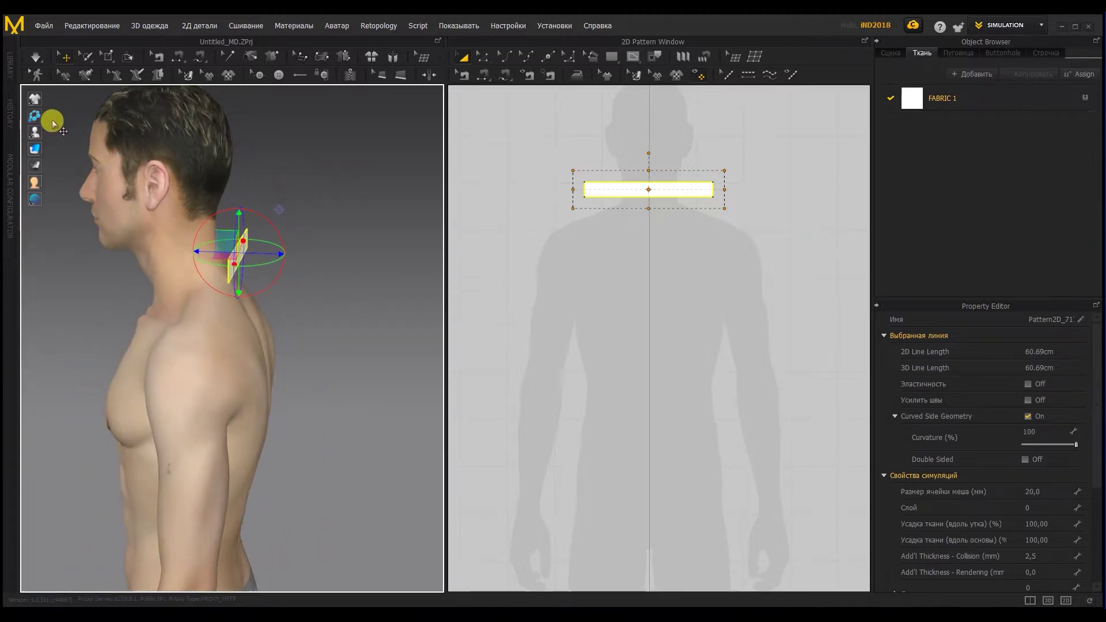
{"action": "mouse_move", "coordinate": [36, 132]}
{"action": "left_click", "coordinate": [71, 133]}
{"action": "right_click_drag", "start_coordinate": [247, 207], "coordinate": [245, 218]}
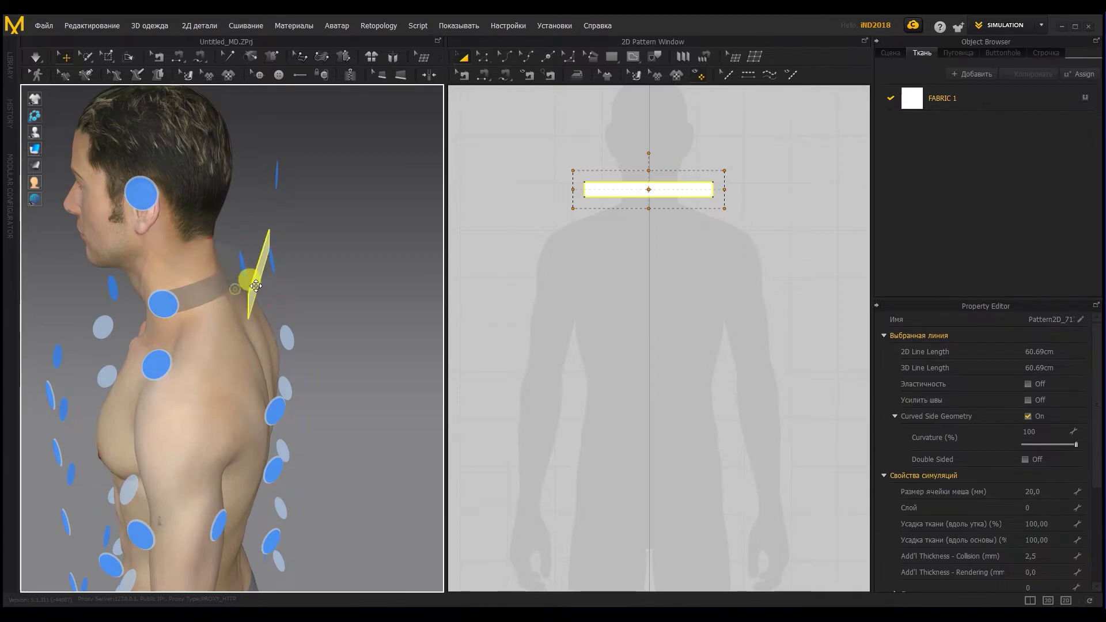
{"action": "left_click", "coordinate": [243, 271]}
{"action": "right_click_drag", "start_coordinate": [243, 271], "coordinate": [391, 267]}
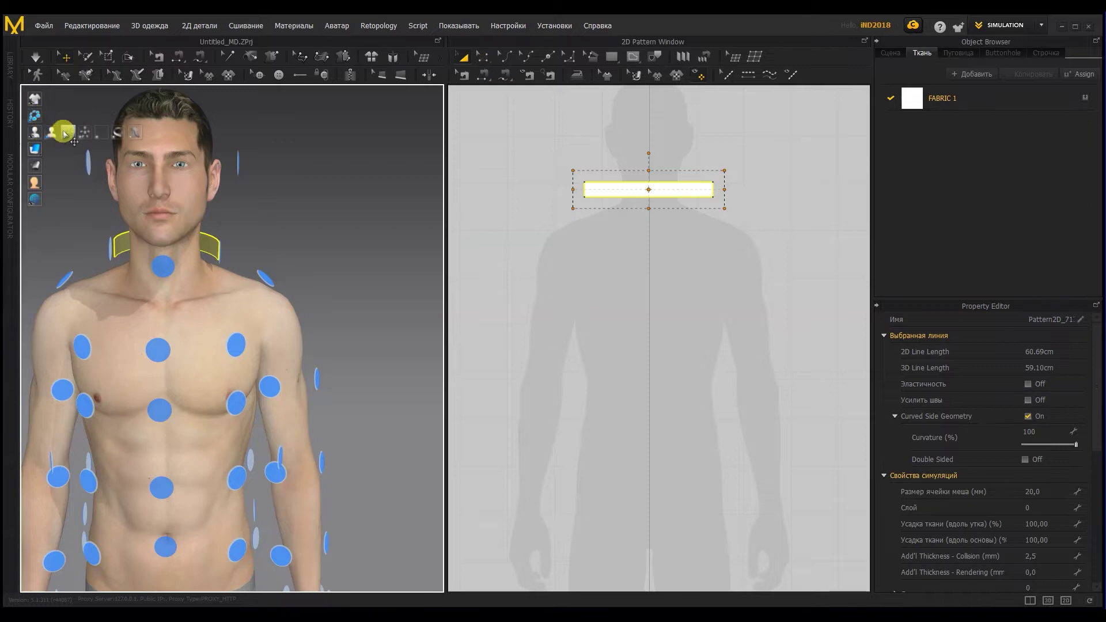
{"action": "left_click", "coordinate": [35, 116]}
- Sew the two short ends of the collar strip together
{"action": "left_click", "coordinate": [638, 110]}
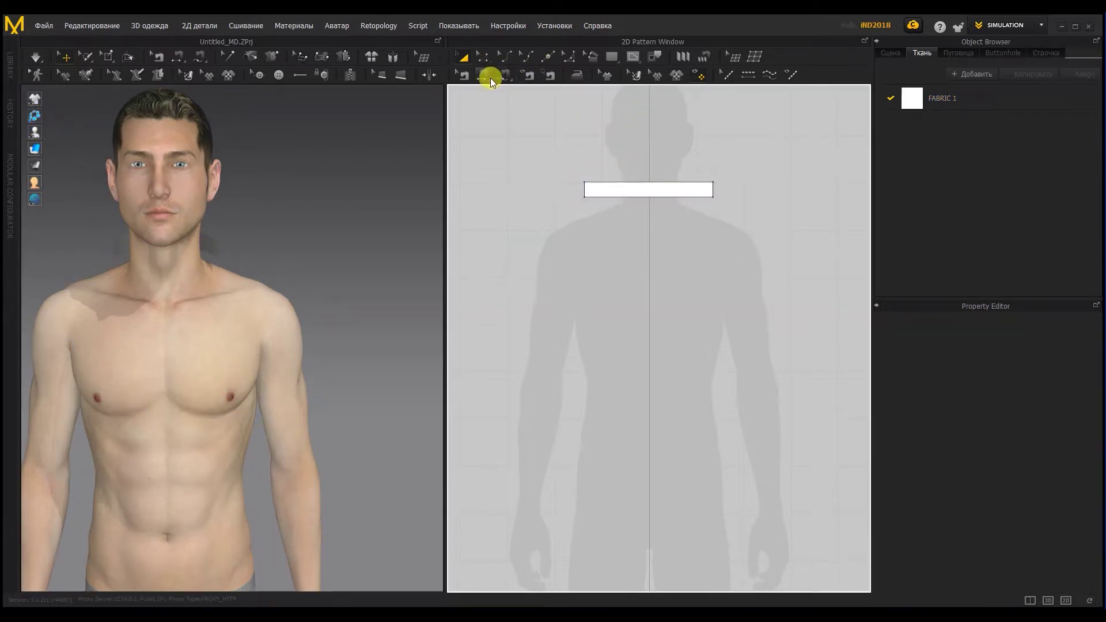
{"action": "left_click", "coordinate": [484, 75]}
{"action": "left_click", "coordinate": [576, 183]}
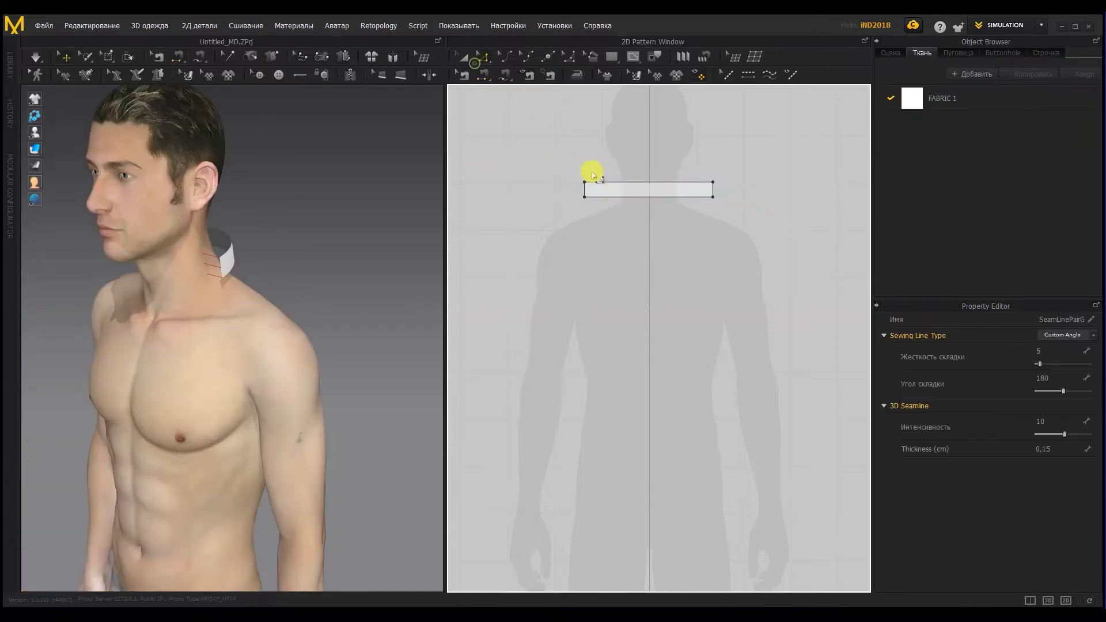
- Widen the strip's 2D pattern evenly on both sides to an outline of about 73 cm
{"action": "left_click", "coordinate": [617, 180]}
{"action": "left_click", "coordinate": [623, 188]}
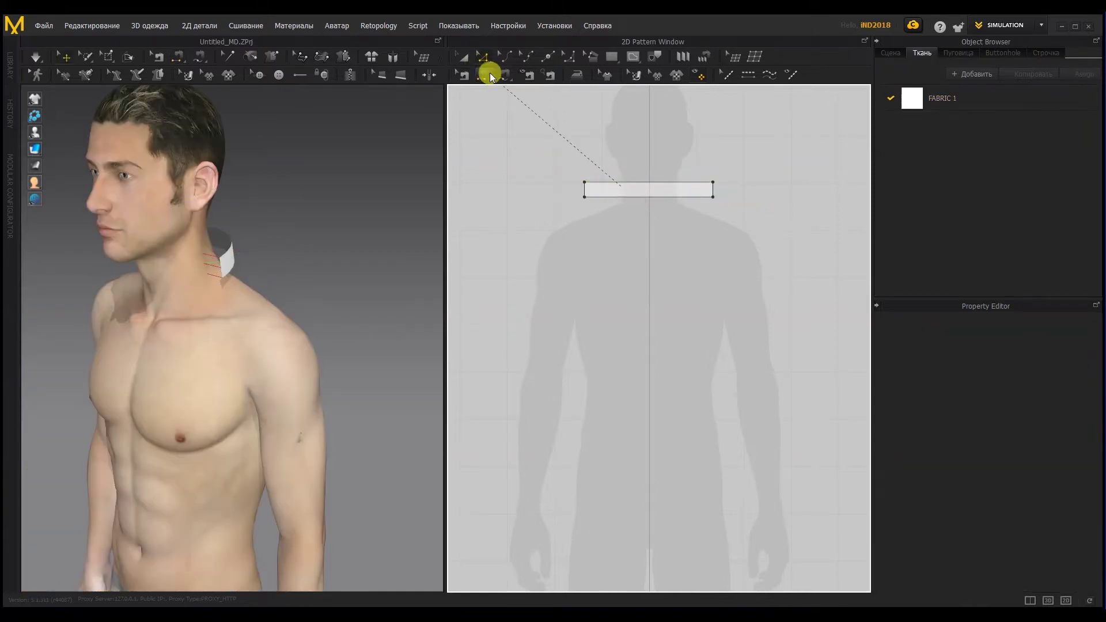
{"action": "left_click", "coordinate": [462, 56]}
{"action": "left_click", "coordinate": [638, 187]}
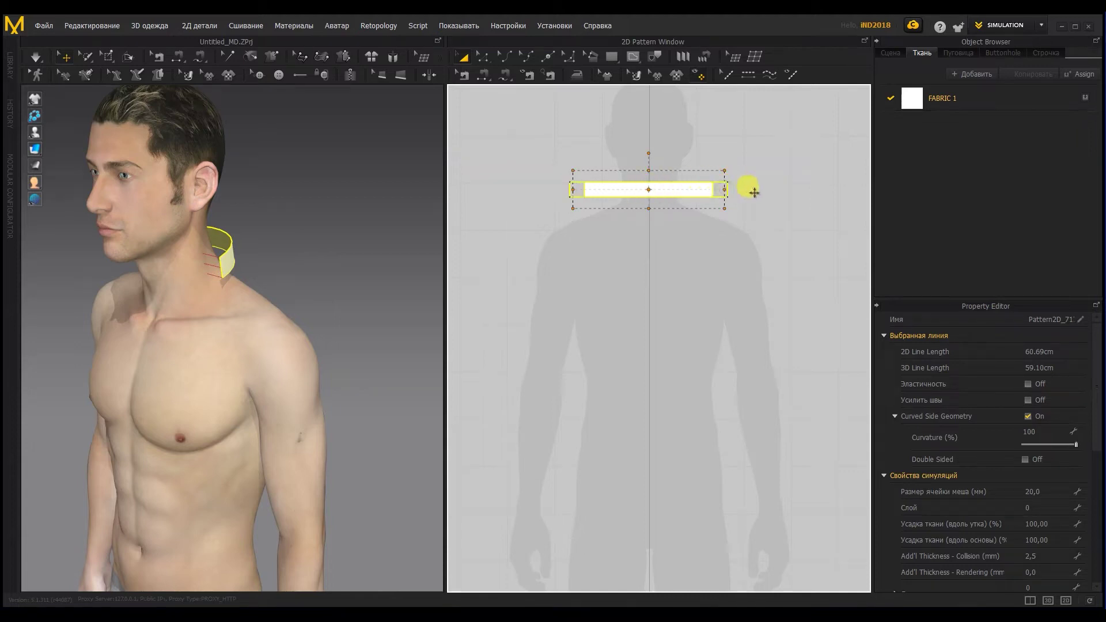
{"action": "left_click_drag", "start_coordinate": [752, 186], "coordinate": [754, 187]}
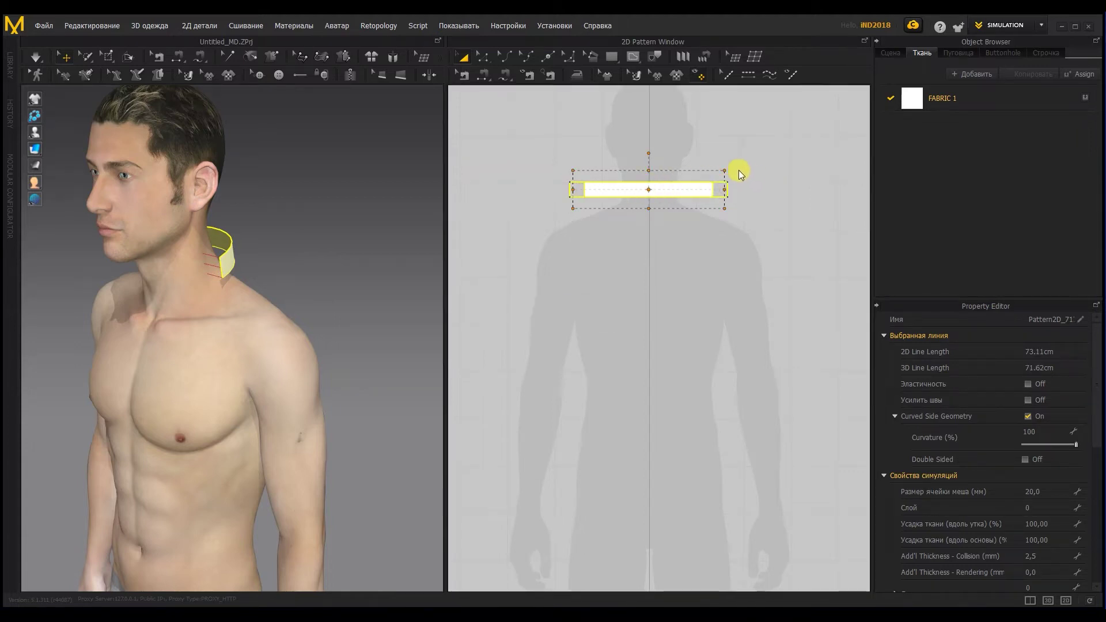
- Adjust the strip's position at the neck in 3D and run the simulation to close it into a collar
{"action": "right_click_drag", "start_coordinate": [249, 205], "coordinate": [199, 222]}
{"action": "left_click_drag", "start_coordinate": [201, 235], "coordinate": [191, 241]}
{"action": "left_click", "coordinate": [36, 56]}
{"action": "right_click_drag", "start_coordinate": [195, 262], "coordinate": [257, 249]}
{"action": "left_click", "coordinate": [257, 252]}
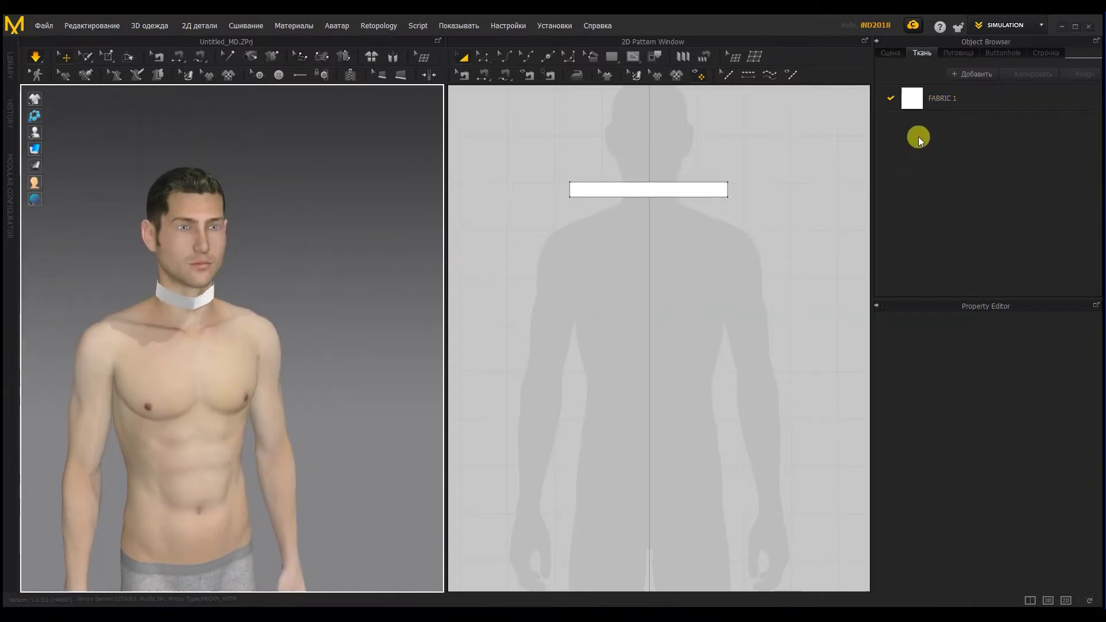
- Add a second fabric and name it "thin vorotnkik"
{"action": "left_click", "coordinate": [940, 102]}
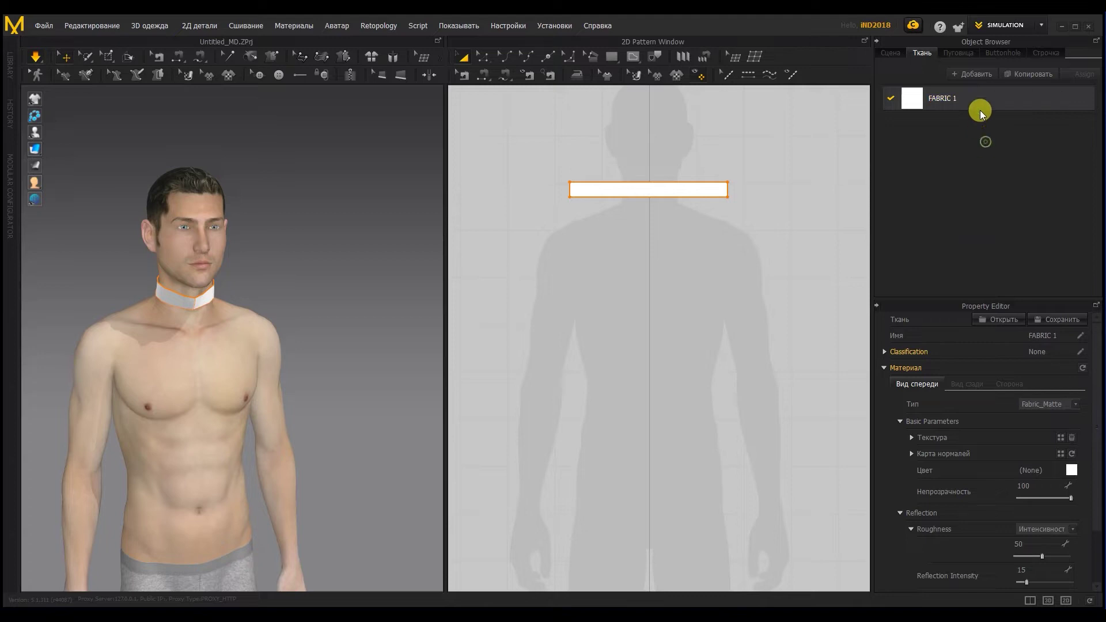
{"action": "left_click", "coordinate": [966, 77]}
{"action": "left_click", "coordinate": [979, 121]}
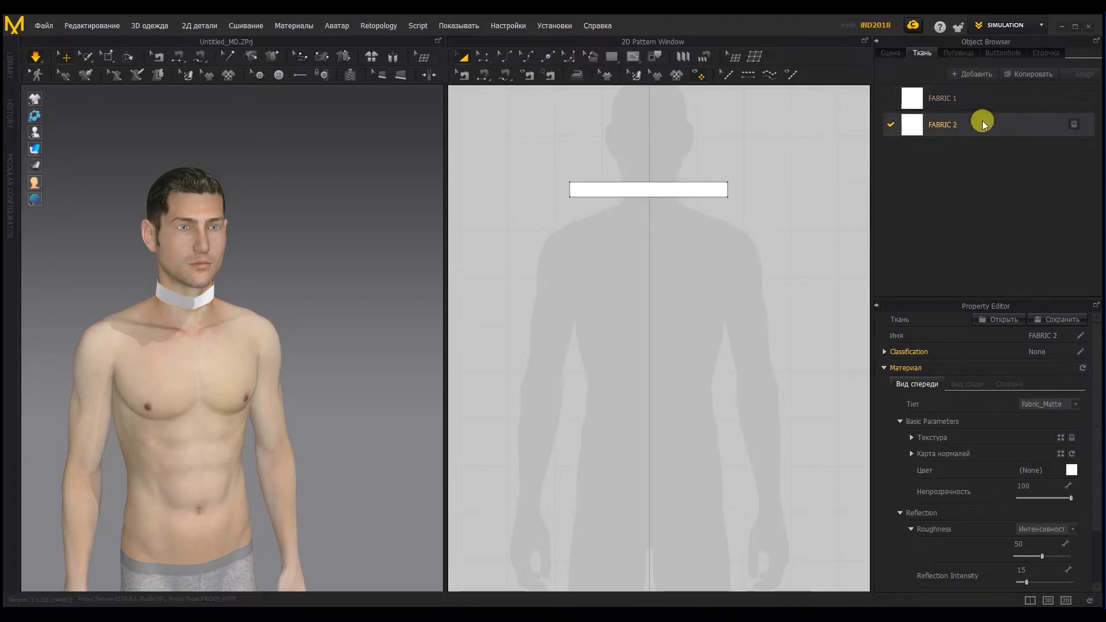
{"action": "double_click", "coordinate": [947, 125]}
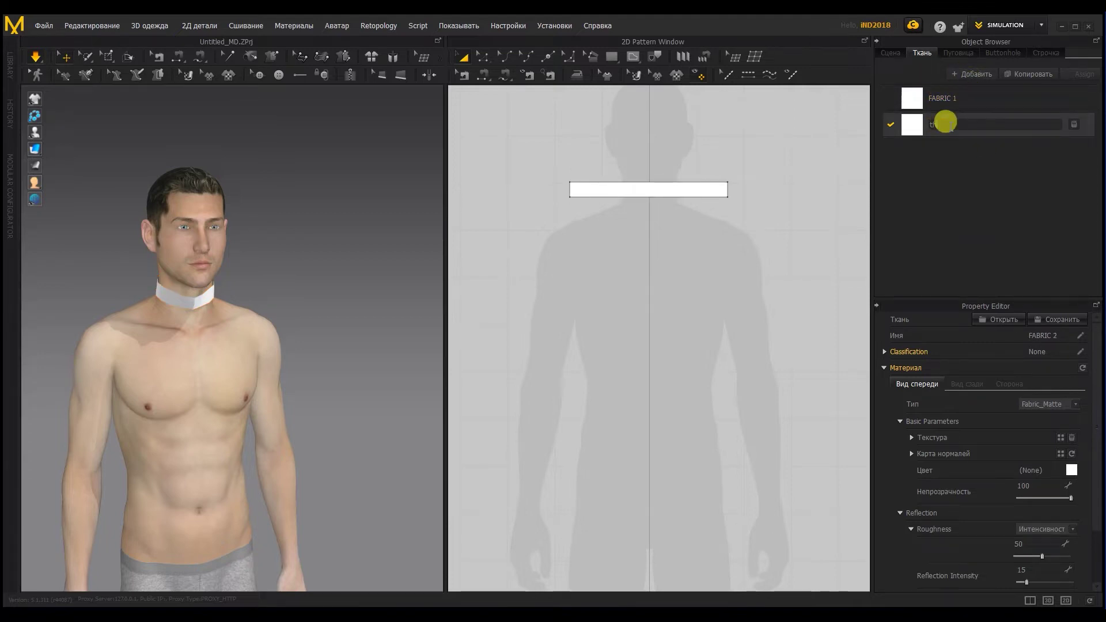
{"action": "key", "text": "Return"}
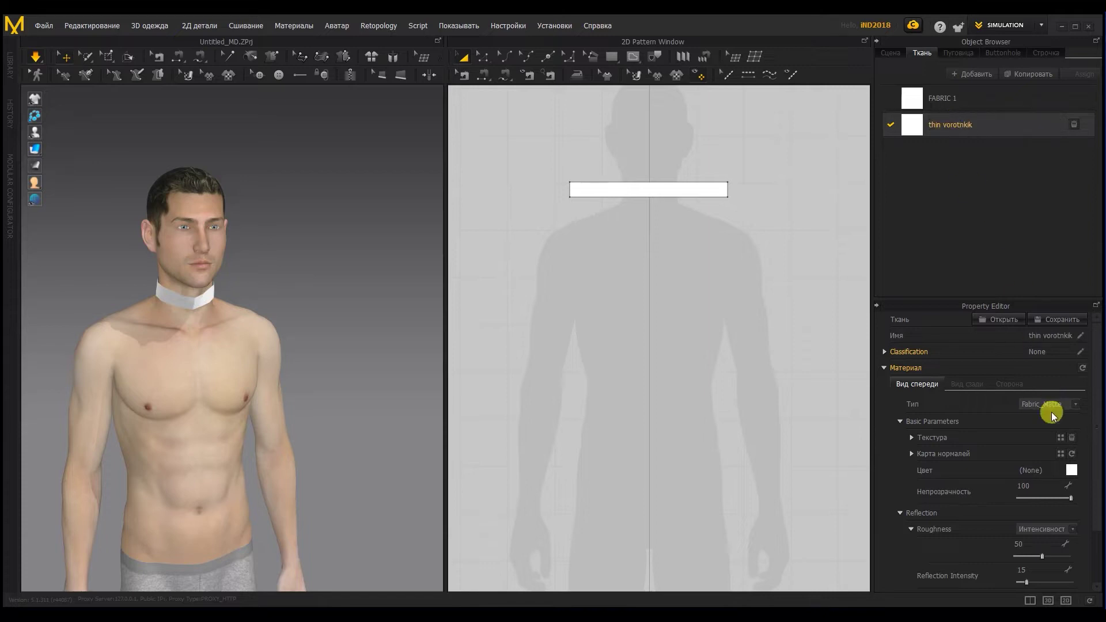
- Set the color of the "thin vorotnkik" fabric to black from the default palette
{"action": "left_click", "coordinate": [1072, 471]}
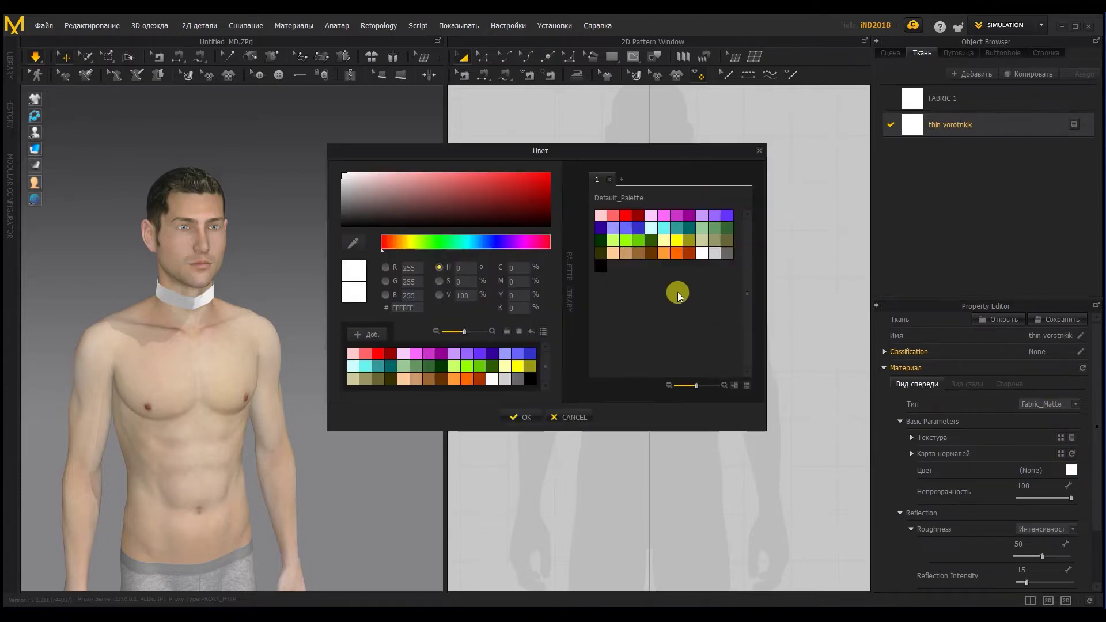
{"action": "left_click", "coordinate": [600, 267]}
{"action": "left_click", "coordinate": [524, 417]}
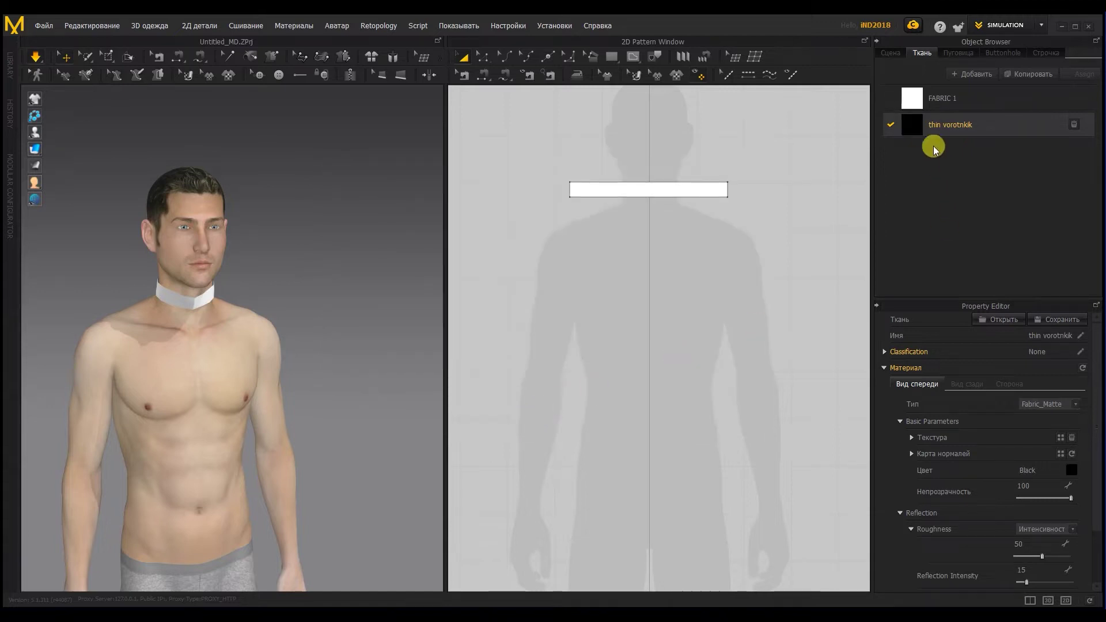
- Assign the "thin vorotnkik" fabric to the collar strip
{"action": "left_click", "coordinate": [668, 187]}
{"action": "scroll", "coordinate": [1078, 482], "scroll_direction": "down", "scroll_amount": 4}
{"action": "left_click", "coordinate": [1078, 508]}
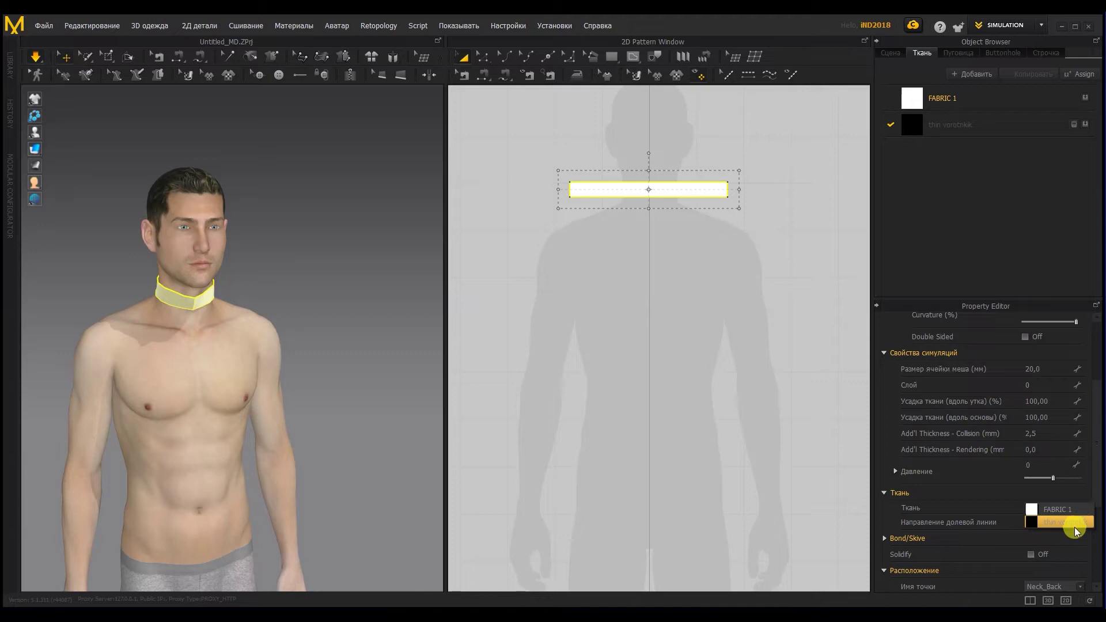
{"action": "left_click", "coordinate": [1074, 525]}
{"action": "left_click", "coordinate": [361, 285]}
{"action": "right_click_drag", "start_coordinate": [359, 280], "coordinate": [289, 284]}
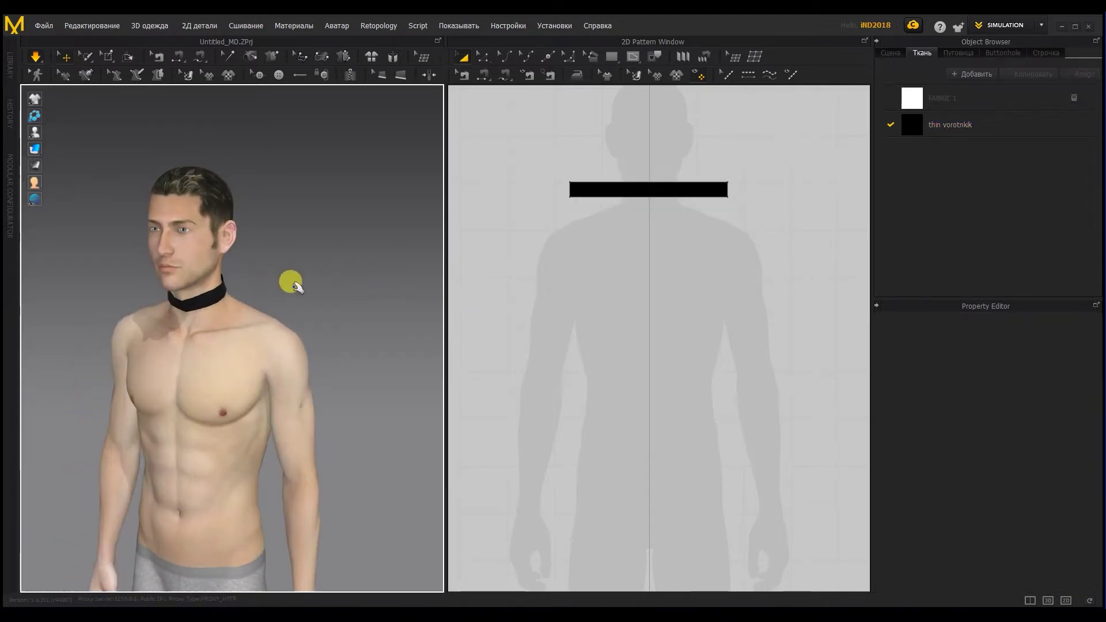
- Apply the Leather_Cowhide physical property preset to the "thin vorotnkik" fabric
{"action": "left_click", "coordinate": [1013, 125]}
{"action": "double_click", "coordinate": [995, 125]}
{"action": "scroll", "coordinate": [1094, 378], "scroll_direction": "down", "scroll_amount": 2}
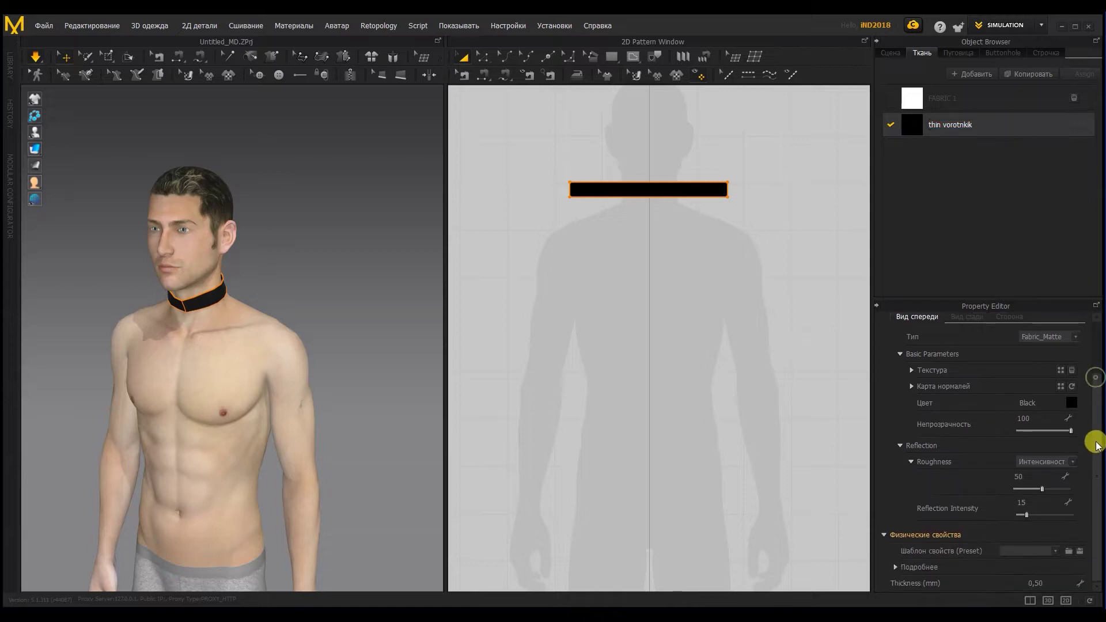
{"action": "left_click", "coordinate": [1057, 552]}
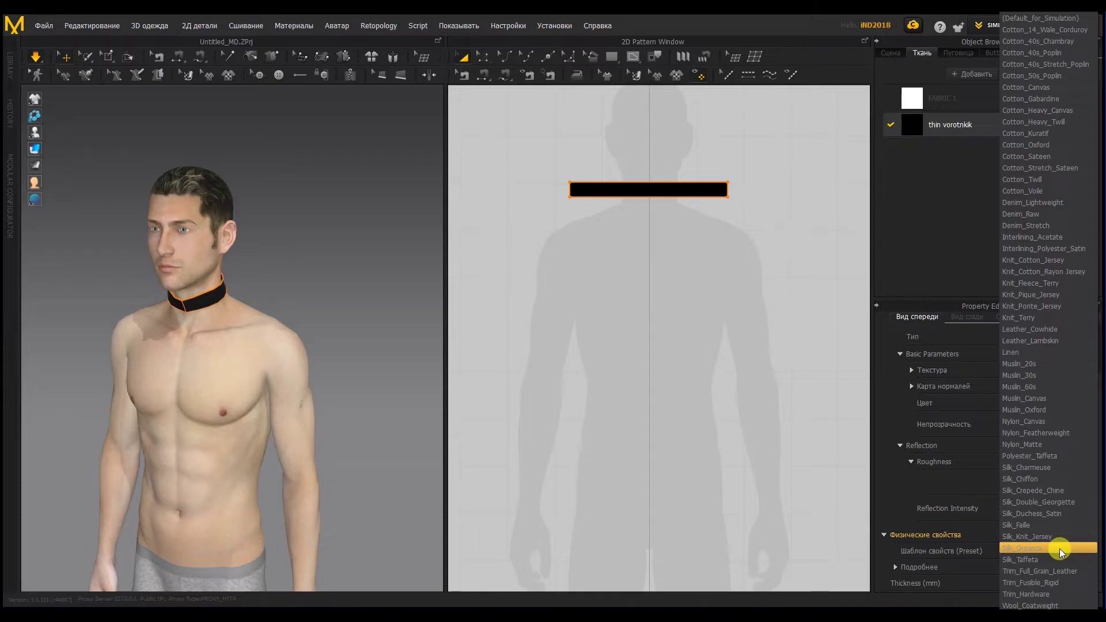
{"action": "left_click", "coordinate": [1058, 330]}
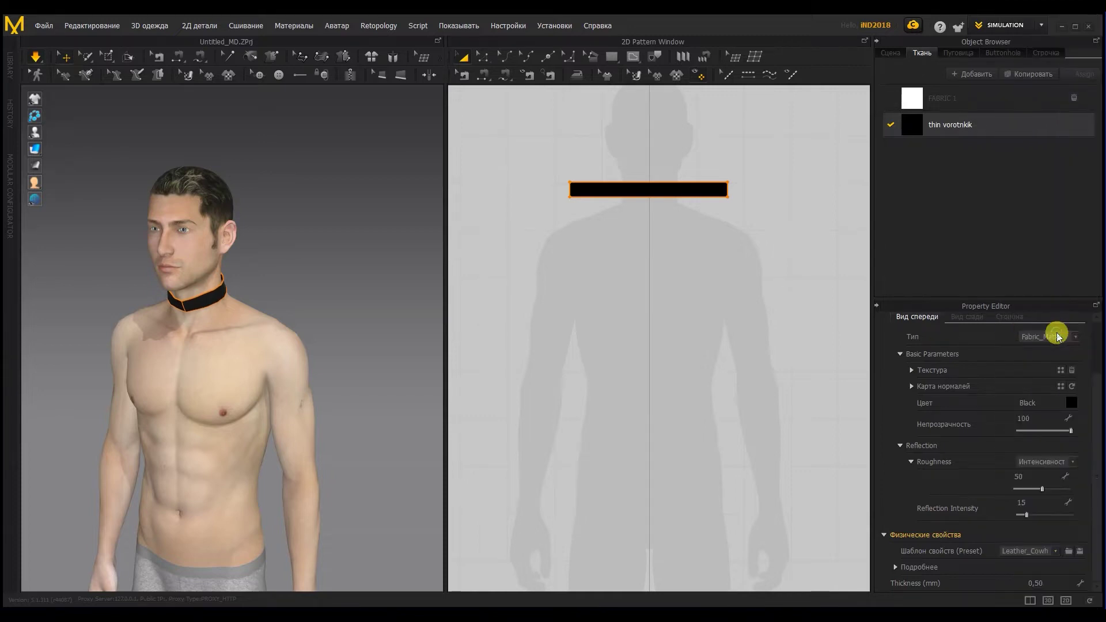
{"action": "left_click", "coordinate": [320, 255]}
{"action": "mouse_move", "coordinate": [320, 255]}
{"action": "right_mouse_down"}
{"action": "mouse_move", "coordinate": [163, 260]}
{"action": "mouse_move", "coordinate": [322, 252]}
{"action": "right_mouse_up"}
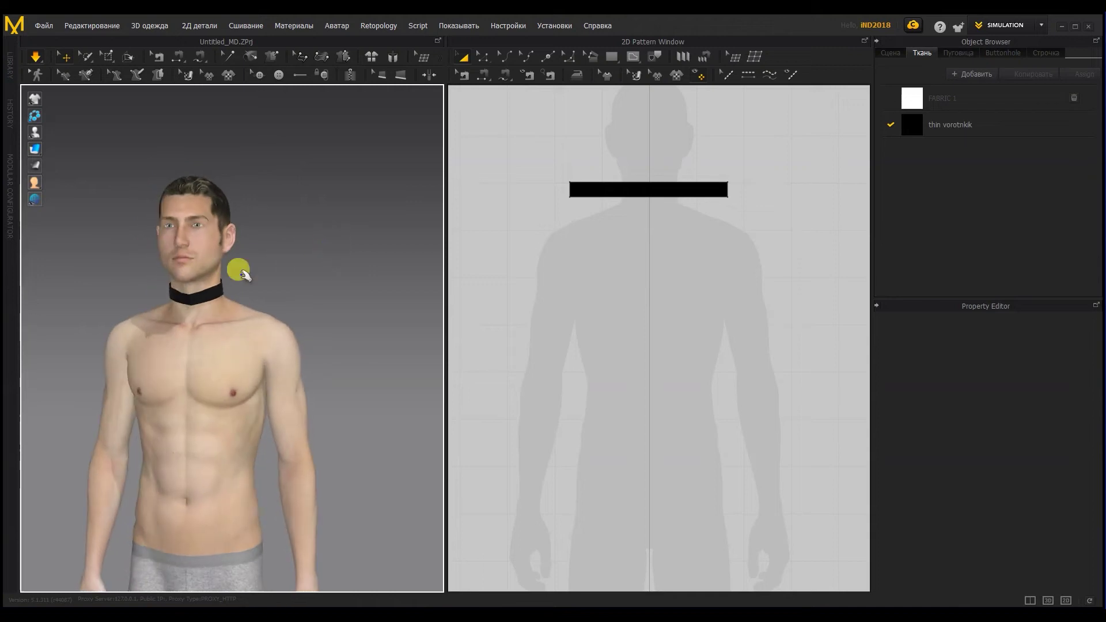
- Set the collar strip's mesh particle size to 16 mm and run the simulation
{"action": "scroll", "coordinate": [201, 276], "scroll_direction": "up", "scroll_amount": 2}
{"action": "left_click", "coordinate": [202, 278]}
{"action": "left_click", "coordinate": [1034, 369]}
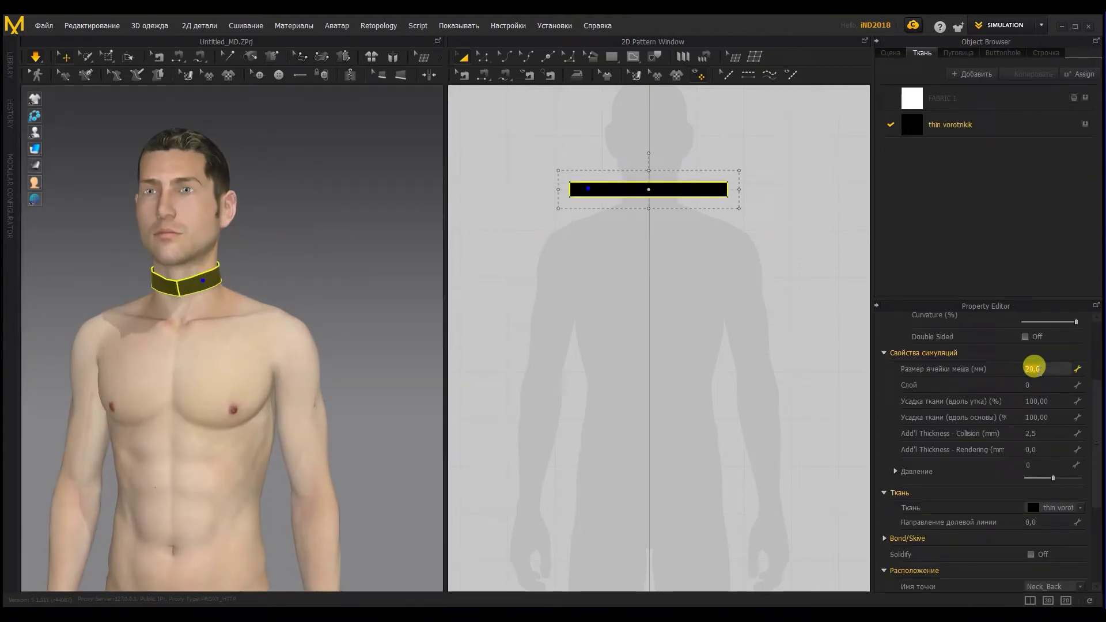
{"action": "type", "text": "10"}
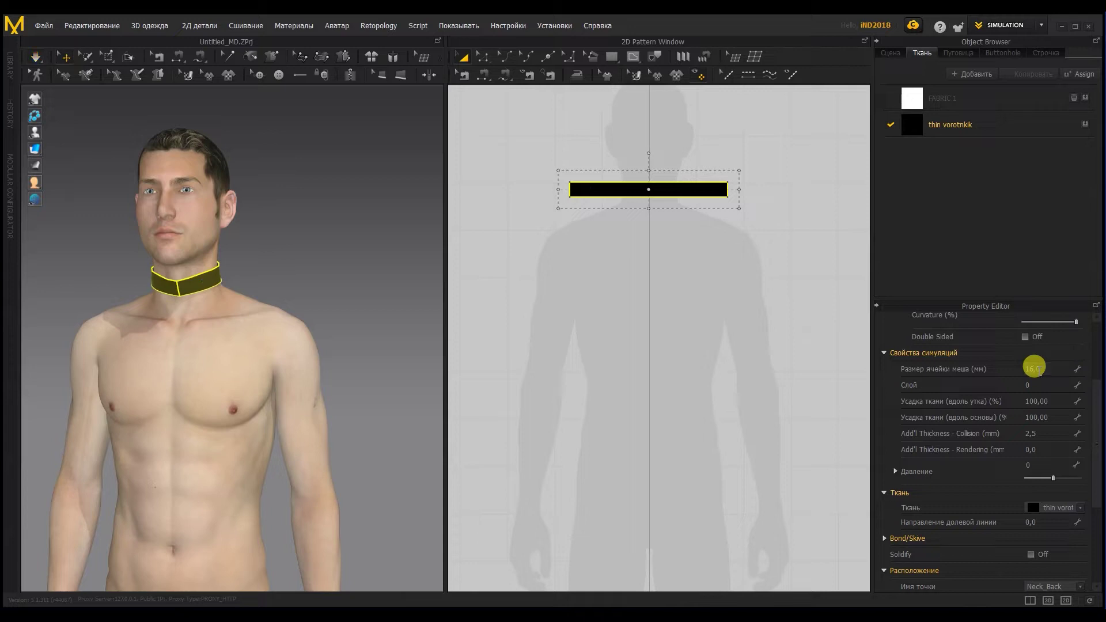
{"action": "left_click", "coordinate": [301, 291]}
{"action": "right_click_drag", "start_coordinate": [300, 291], "coordinate": [348, 303]}
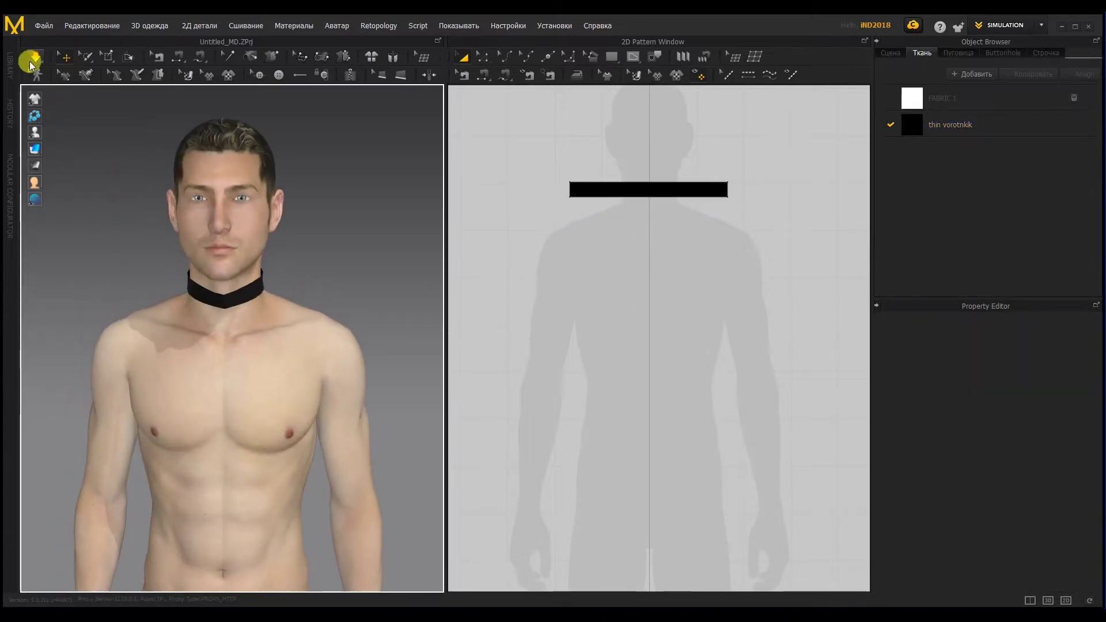
{"action": "left_click", "coordinate": [262, 282]}
{"action": "left_click", "coordinate": [291, 279]}
{"action": "mouse_move", "coordinate": [292, 279]}
{"action": "right_mouse_down"}
{"action": "mouse_move", "coordinate": [241, 267]}
{"action": "mouse_move", "coordinate": [292, 270]}
{"action": "right_mouse_up"}
- Draw a tall rectangular pattern about 80 cm wide over the avatar's body silhouette and assign FABRIC 1 to it
{"action": "scroll", "coordinate": [562, 259], "scroll_direction": "down", "scroll_amount": 4}
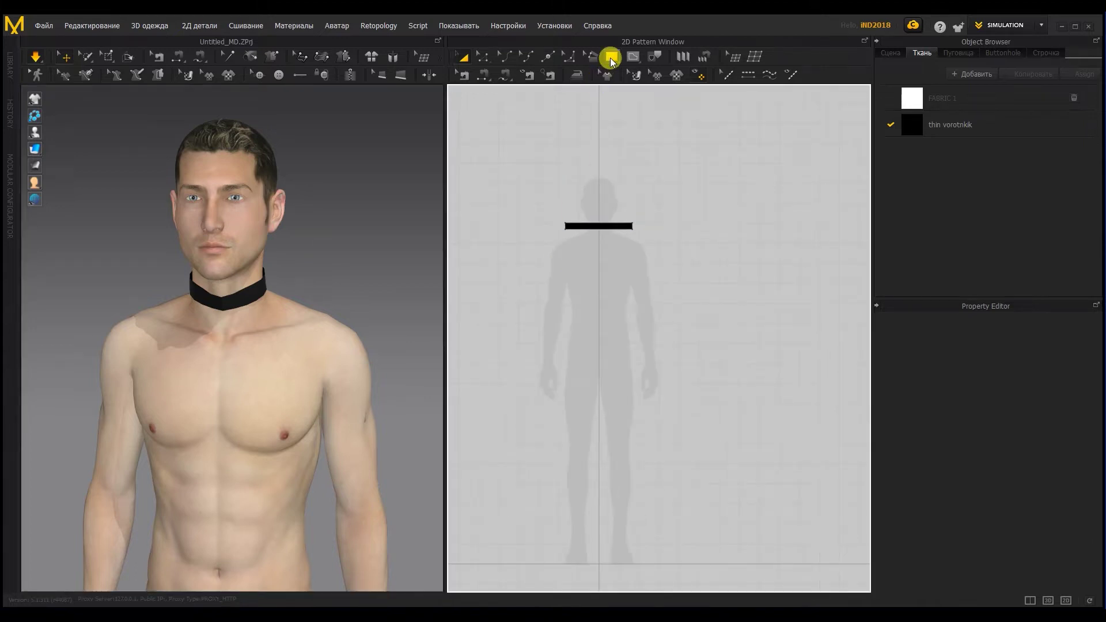
{"action": "mouse_move", "coordinate": [535, 188]}
{"action": "left_mouse_down"}
{"action": "mouse_move", "coordinate": [668, 365]}
{"action": "mouse_move", "coordinate": [587, 348]}
{"action": "mouse_move", "coordinate": [728, 507]}
{"action": "mouse_move", "coordinate": [697, 509]}
{"action": "left_mouse_up"}
{"action": "right_click_drag", "start_coordinate": [221, 230], "coordinate": [182, 231]}
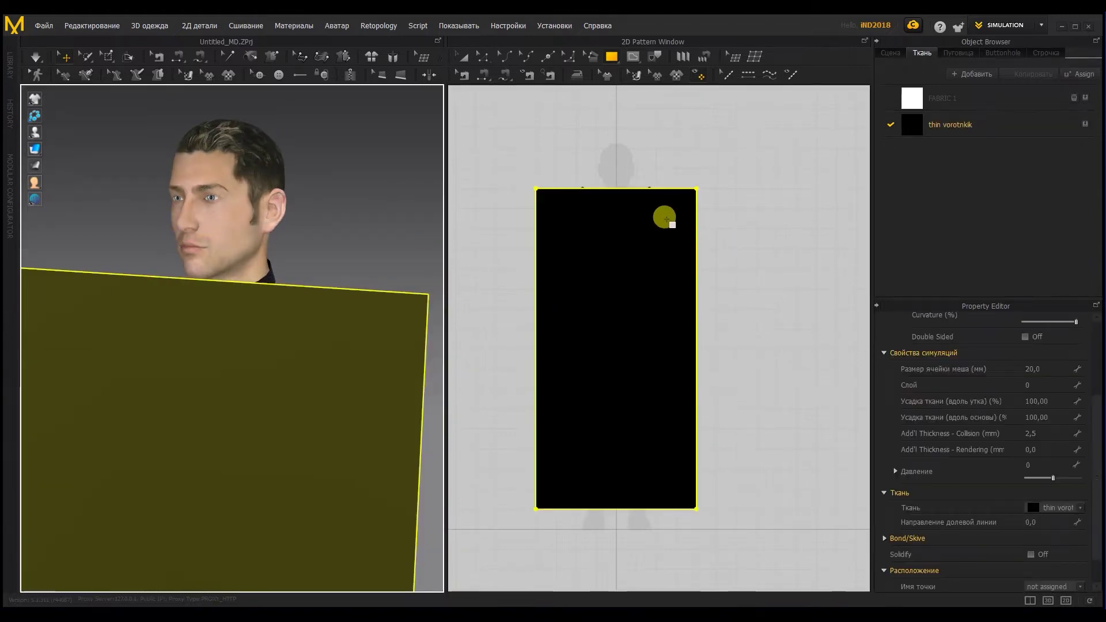
{"action": "left_click", "coordinate": [462, 56]}
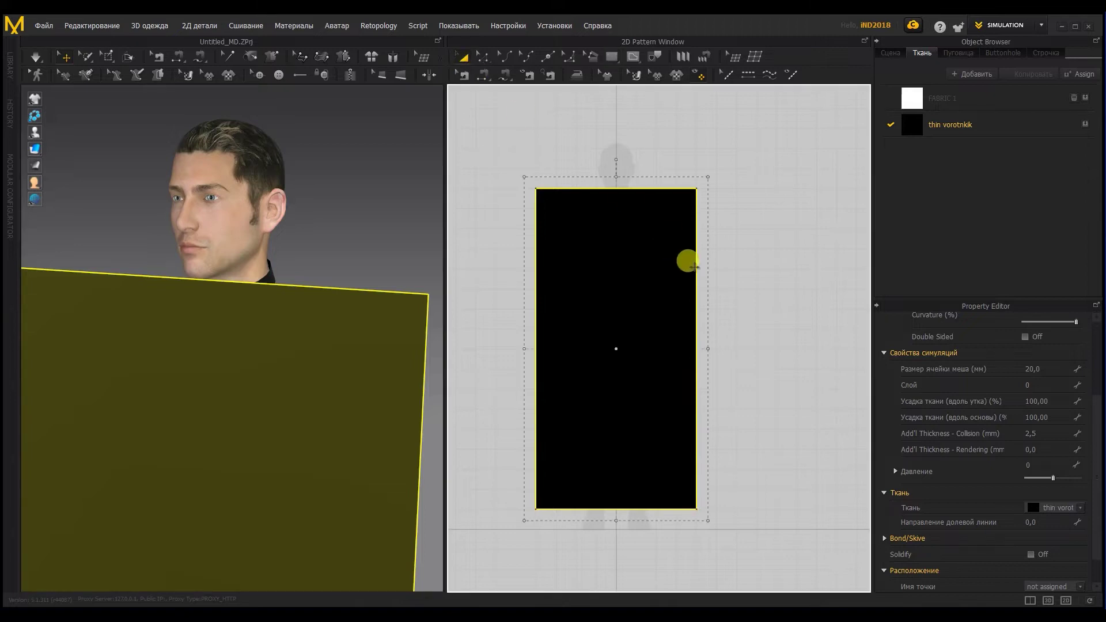
{"action": "left_click", "coordinate": [1071, 497]}
- Move the large rectangle behind the avatar's back in 3D and flip it so its front face points outward
{"action": "right_click_drag", "start_coordinate": [426, 351], "coordinate": [151, 374]}
{"action": "left_click", "coordinate": [152, 373]}
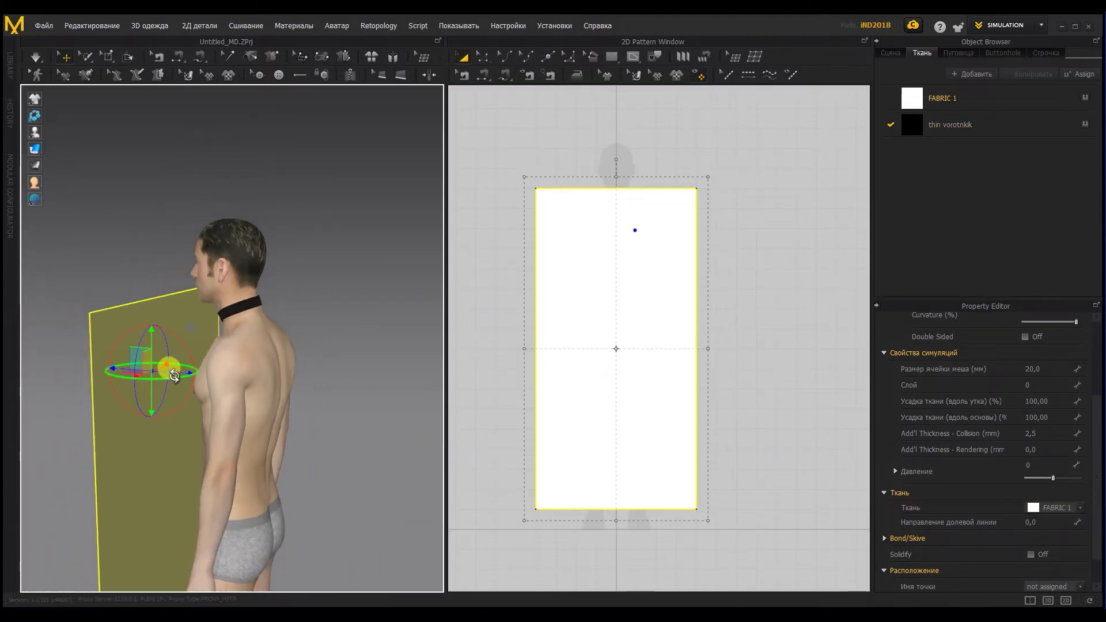
{"action": "left_click_drag", "start_coordinate": [175, 366], "coordinate": [333, 383]}
{"action": "left_click", "coordinate": [357, 370]}
{"action": "right_click_drag", "start_coordinate": [358, 371], "coordinate": [313, 389]}
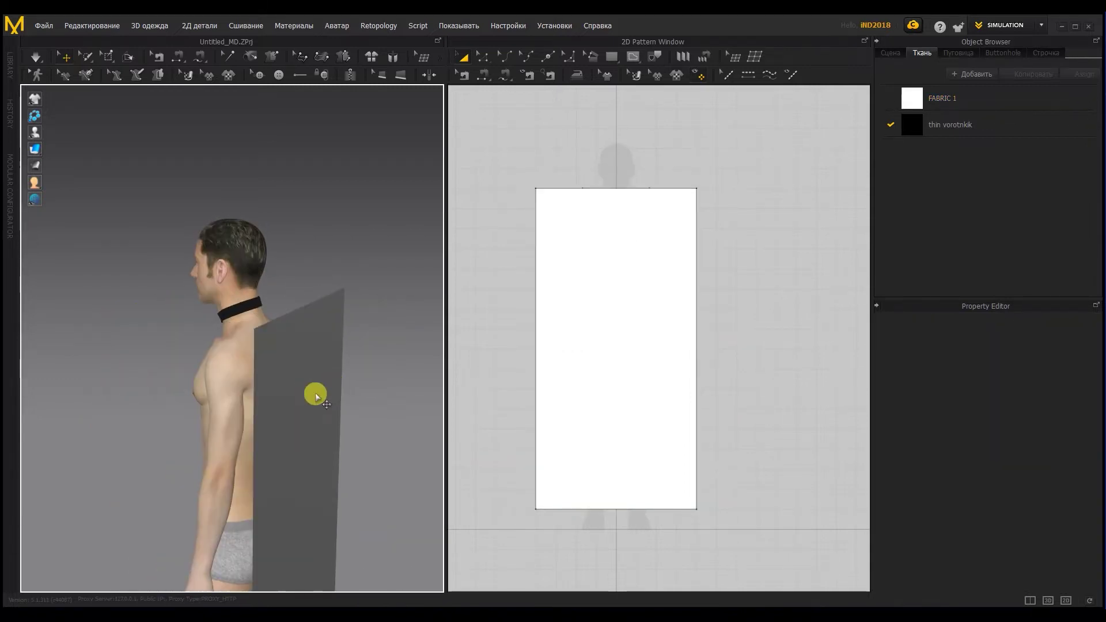
{"action": "right_click", "coordinate": [314, 390]}
{"action": "left_click", "coordinate": [385, 350]}
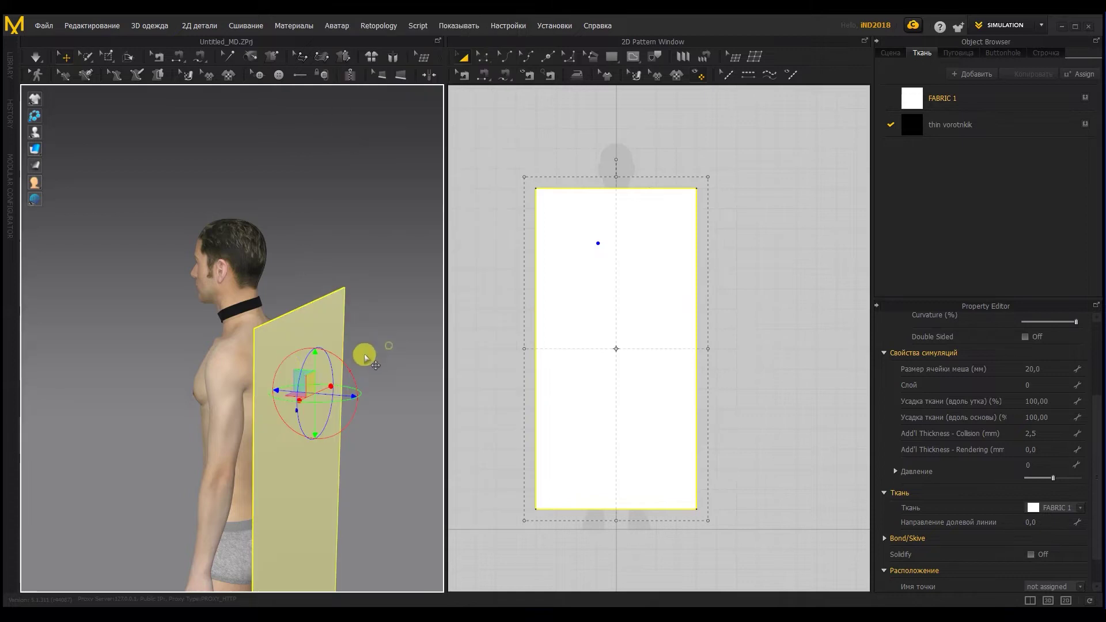
{"action": "right_click_drag", "start_coordinate": [291, 366], "coordinate": [315, 372]}
{"action": "left_click", "coordinate": [362, 313]}
{"action": "right_click_drag", "start_coordinate": [363, 313], "coordinate": [320, 317]}
- Add two points on the collar's lower edge, one near each end, enclosing a middle segment about 25 cm long
{"action": "left_click", "coordinate": [598, 244]}
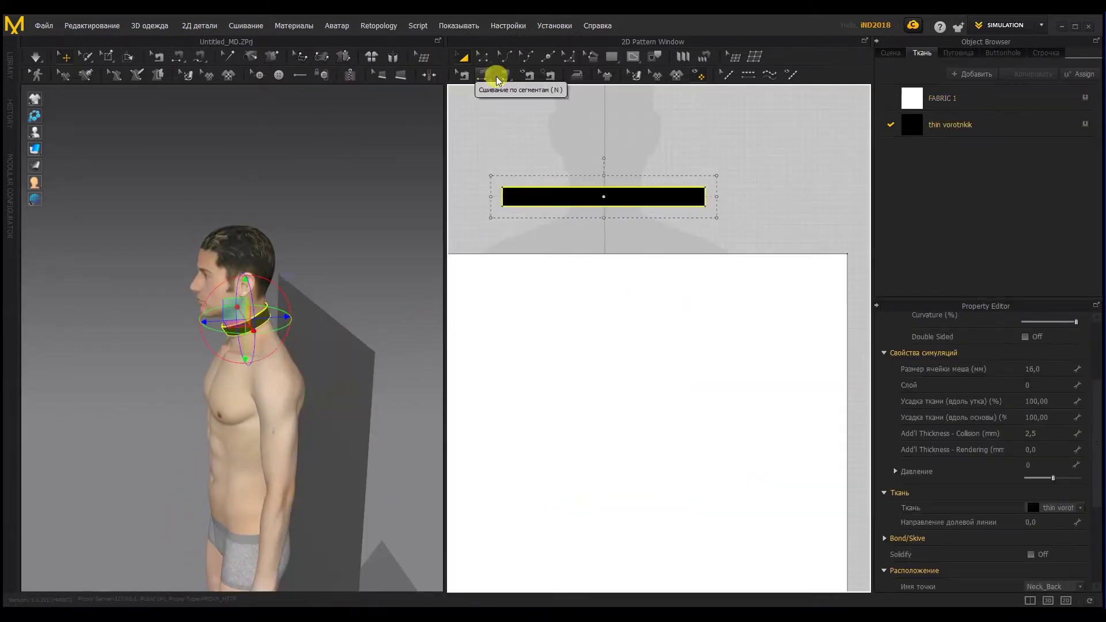
{"action": "left_click", "coordinate": [546, 60]}
{"action": "scroll", "coordinate": [537, 177], "scroll_direction": "up", "scroll_amount": 2}
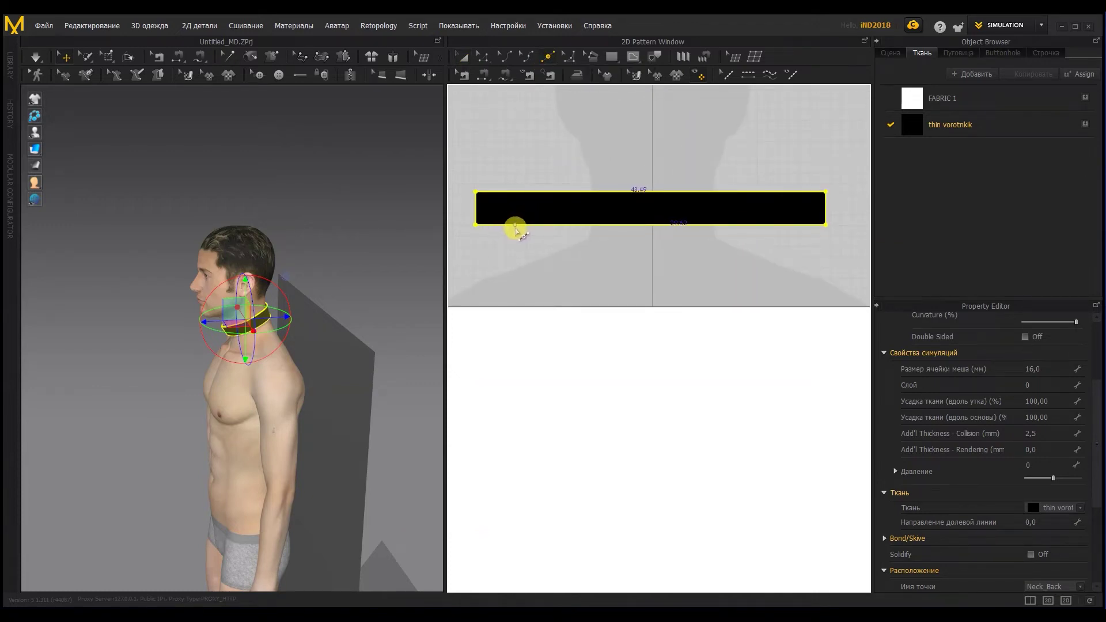
{"action": "left_click", "coordinate": [516, 228]}
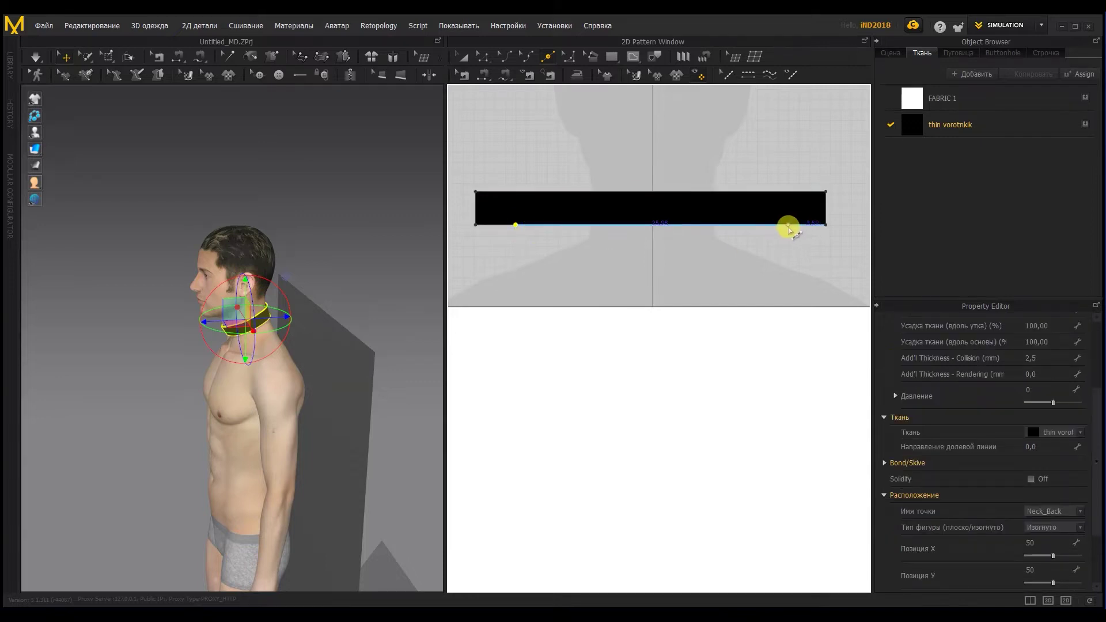
{"action": "left_click", "coordinate": [779, 225]}
{"action": "scroll", "coordinate": [714, 259], "scroll_direction": "down", "scroll_amount": 2}
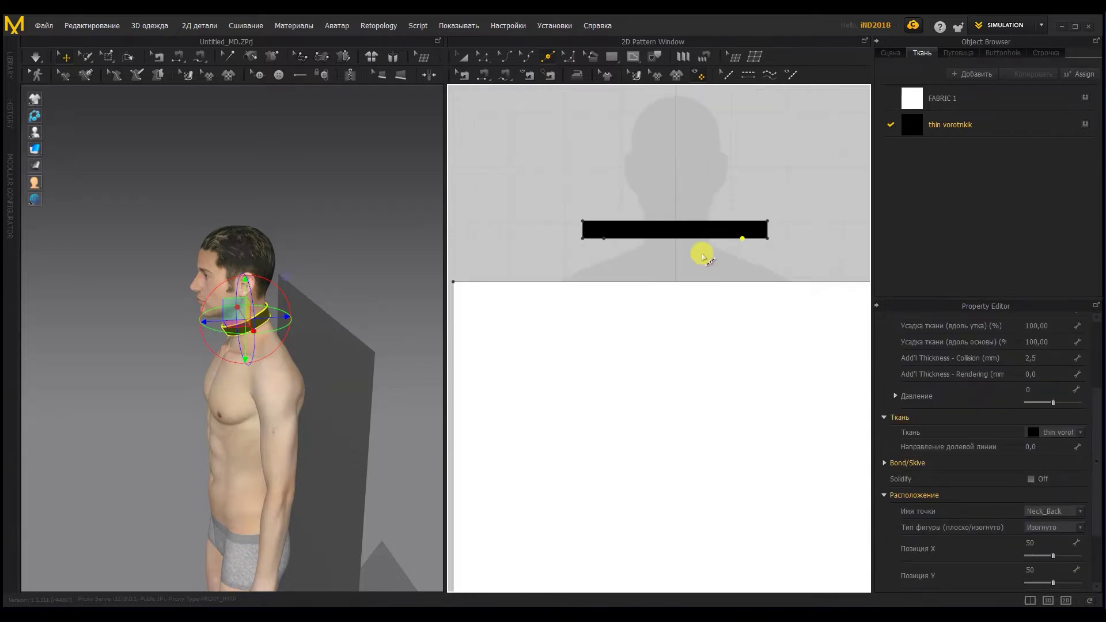
- Sew the middle segment of the collar's lower edge to the top edge of the large rectangle
{"action": "left_click", "coordinate": [494, 57]}
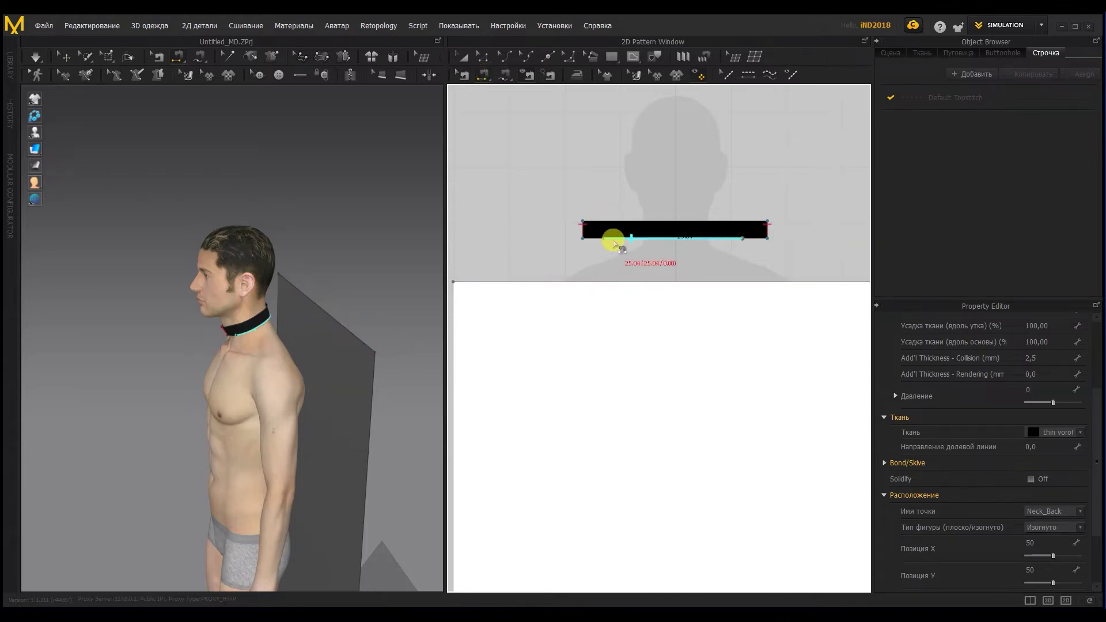
{"action": "left_click", "coordinate": [613, 244]}
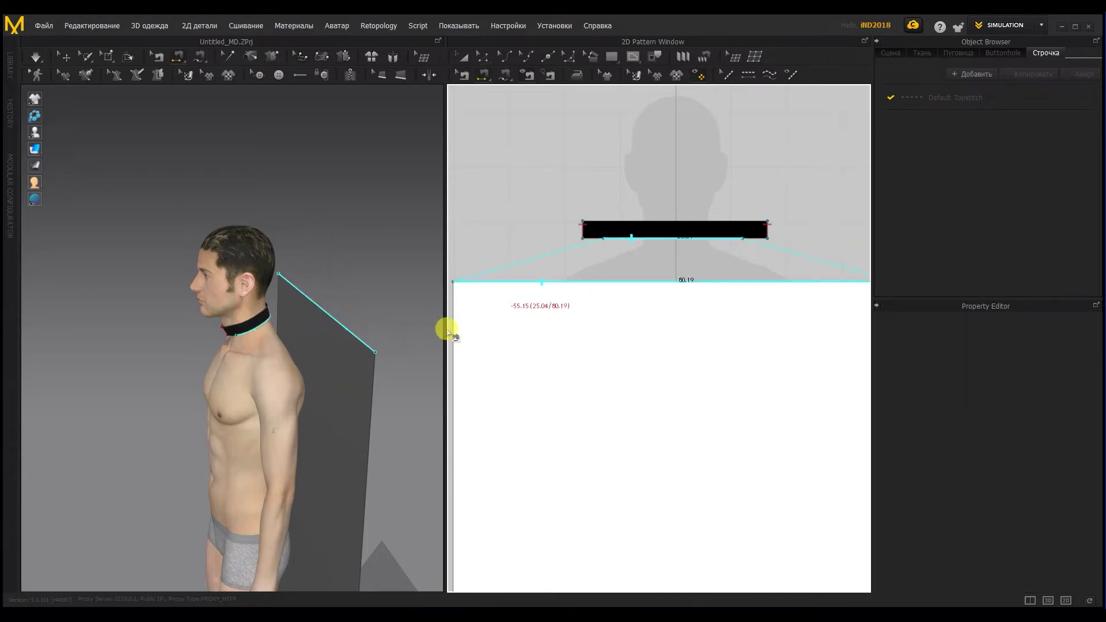
{"action": "left_click", "coordinate": [566, 256]}
{"action": "right_click_drag", "start_coordinate": [271, 284], "coordinate": [181, 179]}
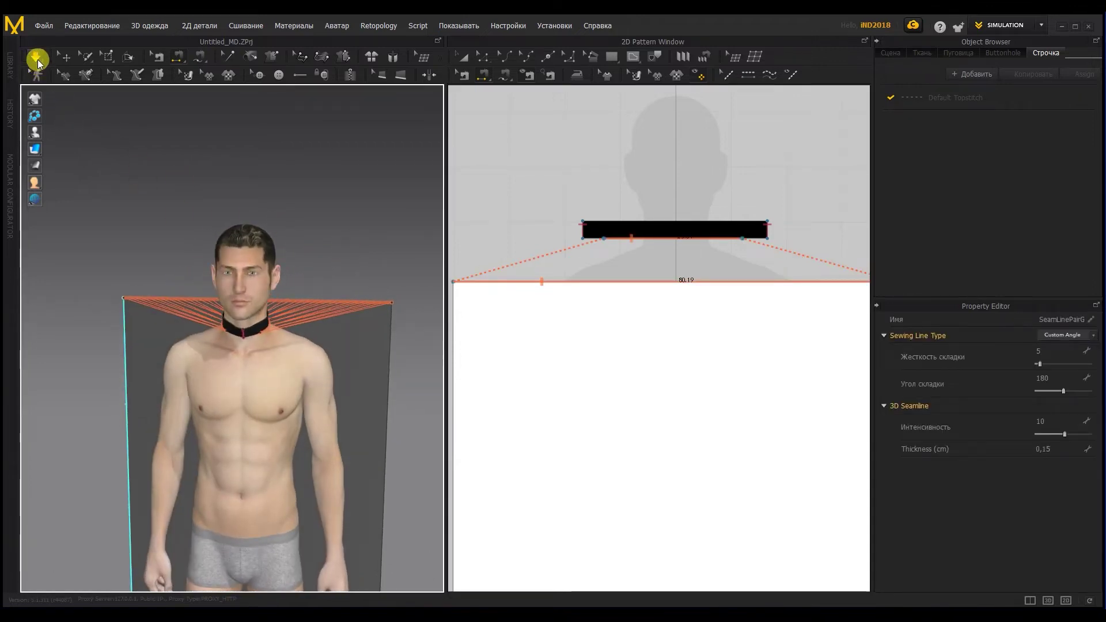
- Run the simulation and pull the cape into place over the avatar's shoulders in 3D
{"action": "left_click", "coordinate": [36, 60]}
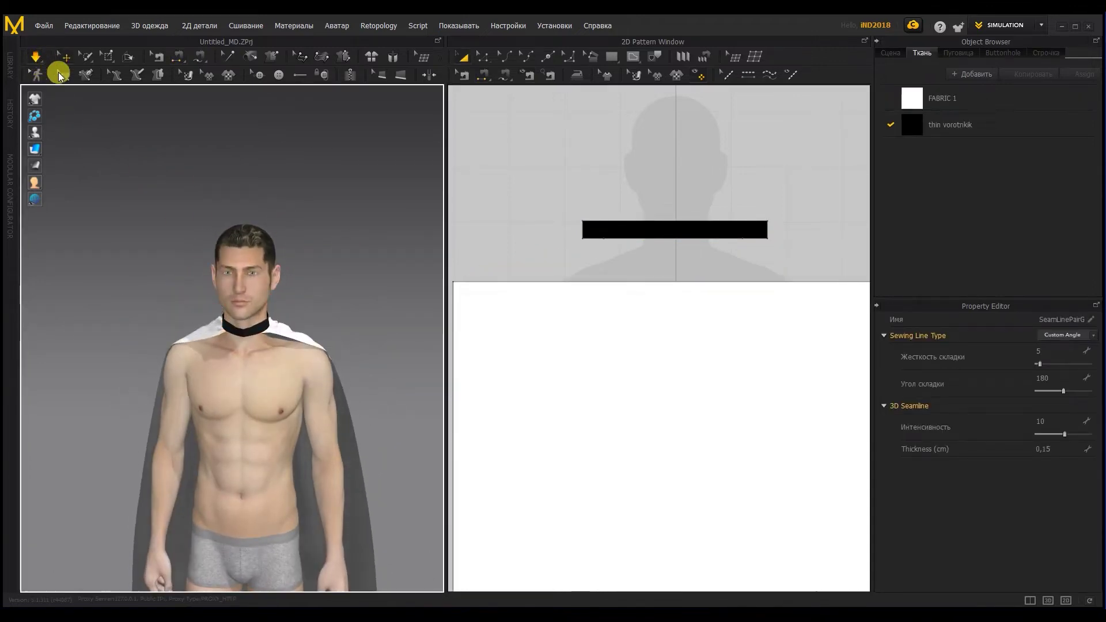
{"action": "right_click_drag", "start_coordinate": [262, 340], "coordinate": [75, 309]}
{"action": "left_click", "coordinate": [173, 388]}
{"action": "right_click_drag", "start_coordinate": [209, 323], "coordinate": [316, 328]}
{"action": "right_click_drag", "start_coordinate": [254, 351], "coordinate": [428, 288]}
{"action": "left_click", "coordinate": [205, 336]}
{"action": "right_click_drag", "start_coordinate": [207, 337], "coordinate": [274, 329]}
{"action": "left_click_drag", "start_coordinate": [282, 299], "coordinate": [345, 265]}
{"action": "left_click", "coordinate": [223, 348]}
{"action": "right_click_drag", "start_coordinate": [224, 349], "coordinate": [185, 326]}
- Switch the 3D garment display style so the cape's inner side is shown like its outer side
{"action": "mouse_move", "coordinate": [39, 150]}
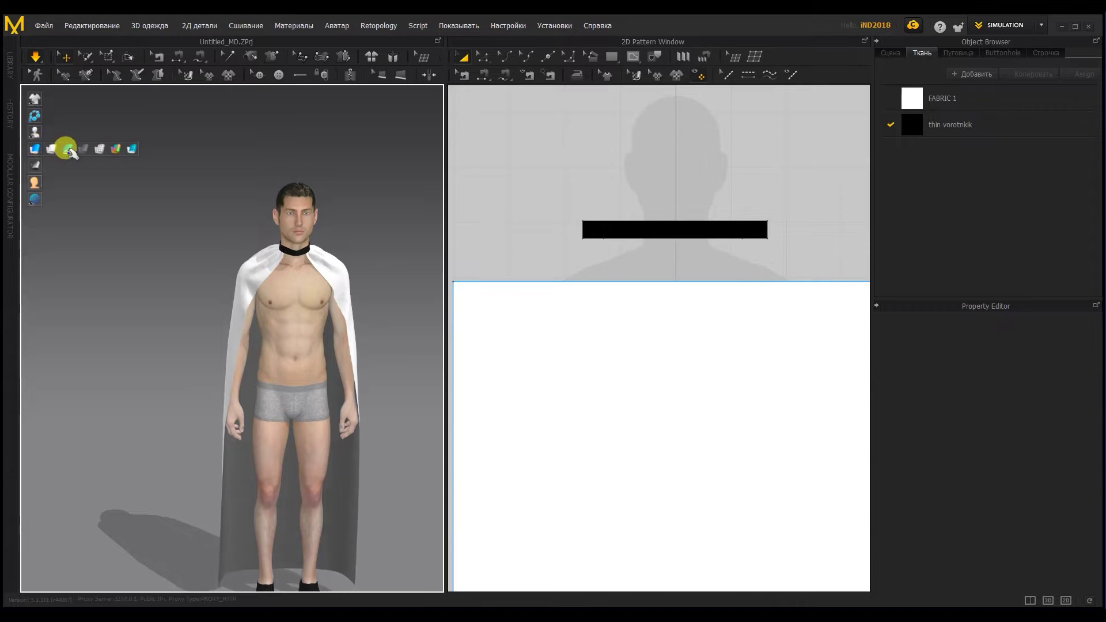
{"action": "left_click", "coordinate": [64, 148]}
{"action": "right_click_drag", "start_coordinate": [167, 229], "coordinate": [254, 247]}
- Set the cape pattern's mesh particle size to 18 mm
{"action": "left_click", "coordinate": [557, 288]}
{"action": "double_click", "coordinate": [1034, 369]}
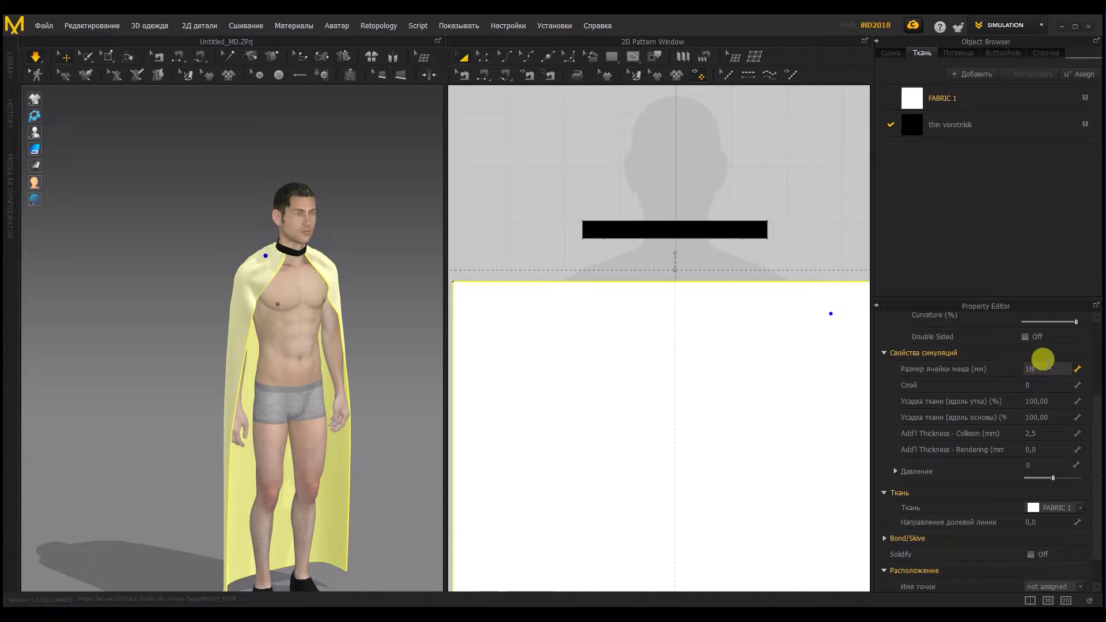
{"action": "key", "text": "Return"}
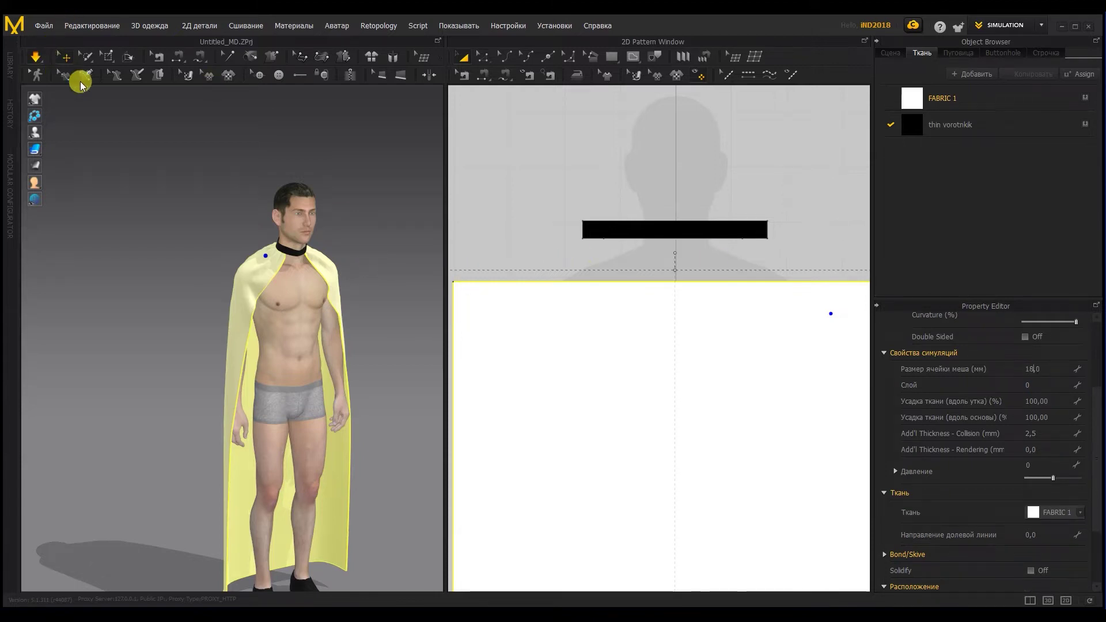
{"action": "left_click", "coordinate": [146, 118]}
{"action": "right_click_drag", "start_coordinate": [338, 178], "coordinate": [340, 308]}
{"action": "left_click", "coordinate": [335, 305]}
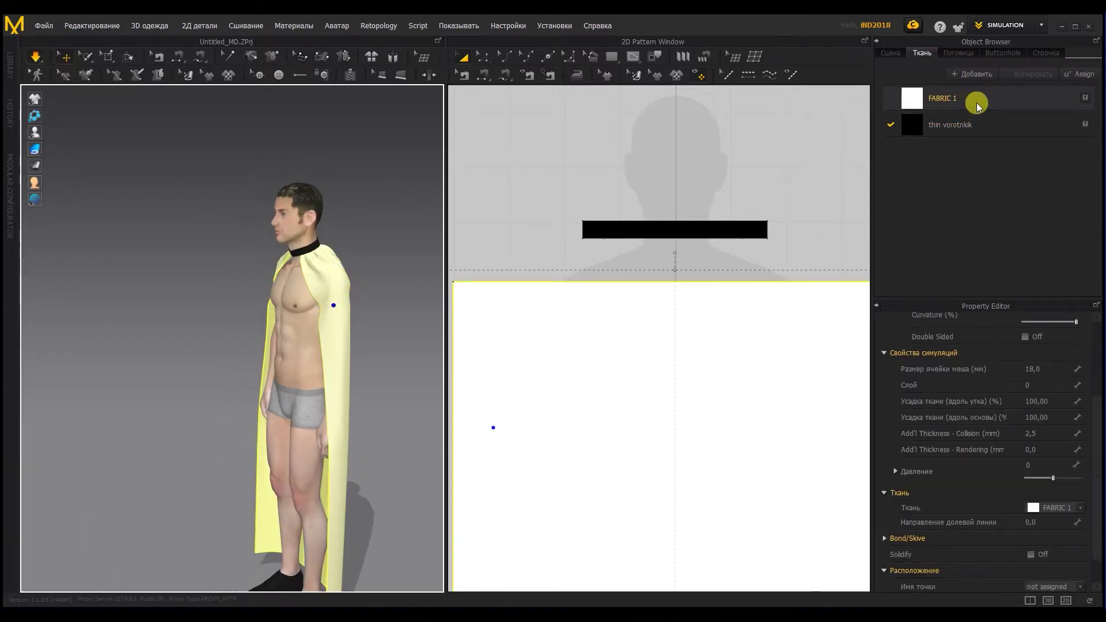
- Add a new fabric named "Cape" and set its color to black from the default palette
{"action": "left_click", "coordinate": [974, 74]}
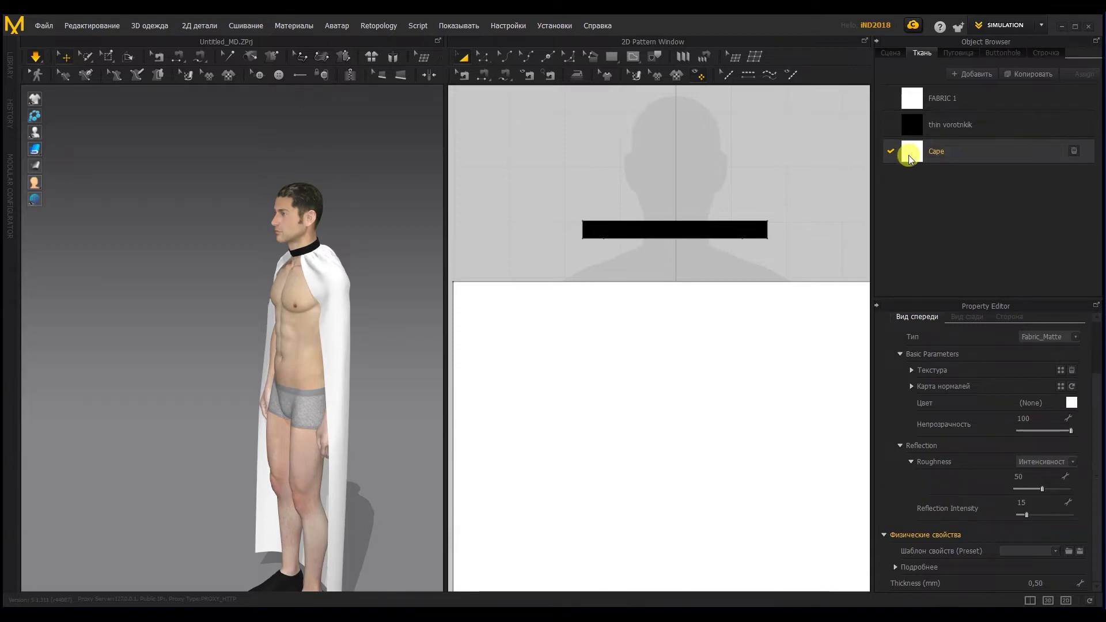
{"action": "left_click", "coordinate": [1072, 404]}
{"action": "left_click", "coordinate": [601, 265]}
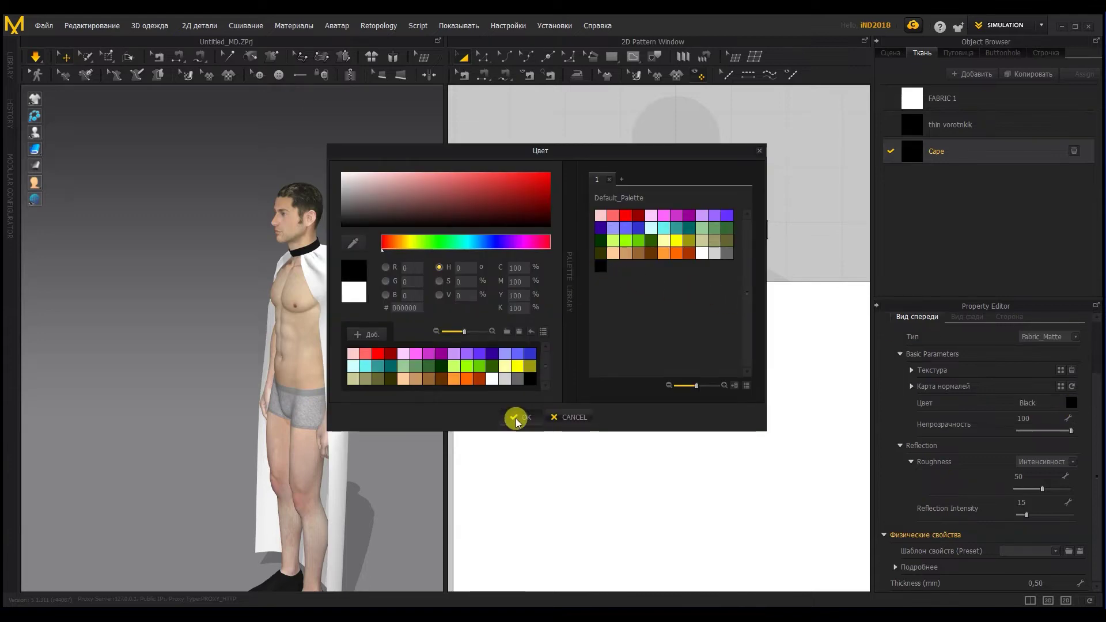
{"action": "left_click", "coordinate": [517, 419]}
- Assign the "Cape" fabric to the large cape pattern
{"action": "left_click", "coordinate": [739, 308]}
{"action": "left_click", "coordinate": [1072, 508]}
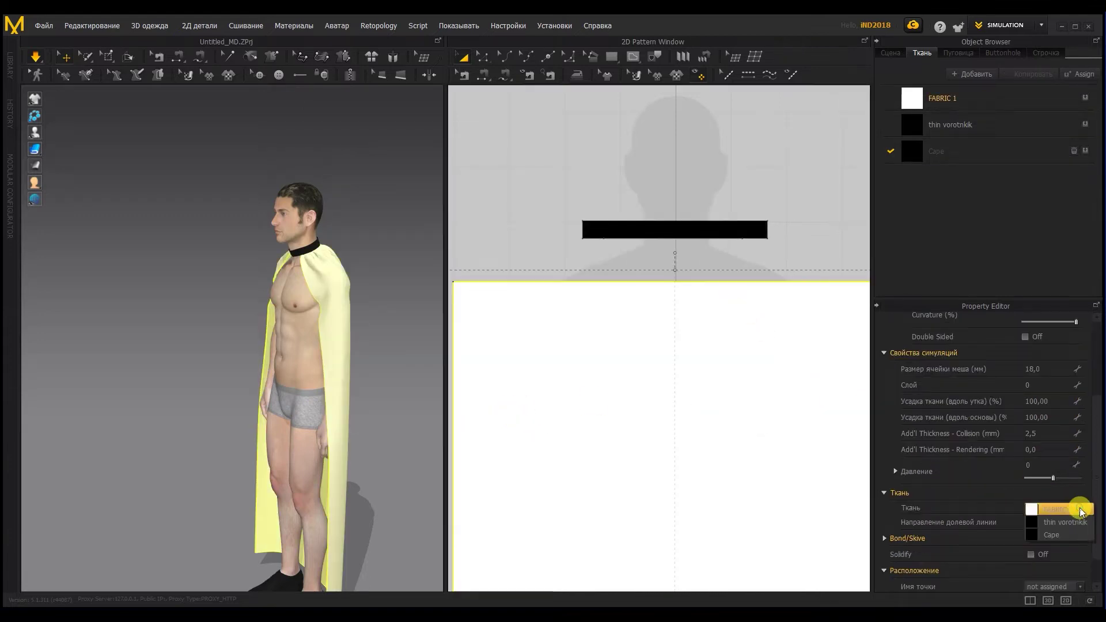
{"action": "left_click", "coordinate": [1071, 535]}
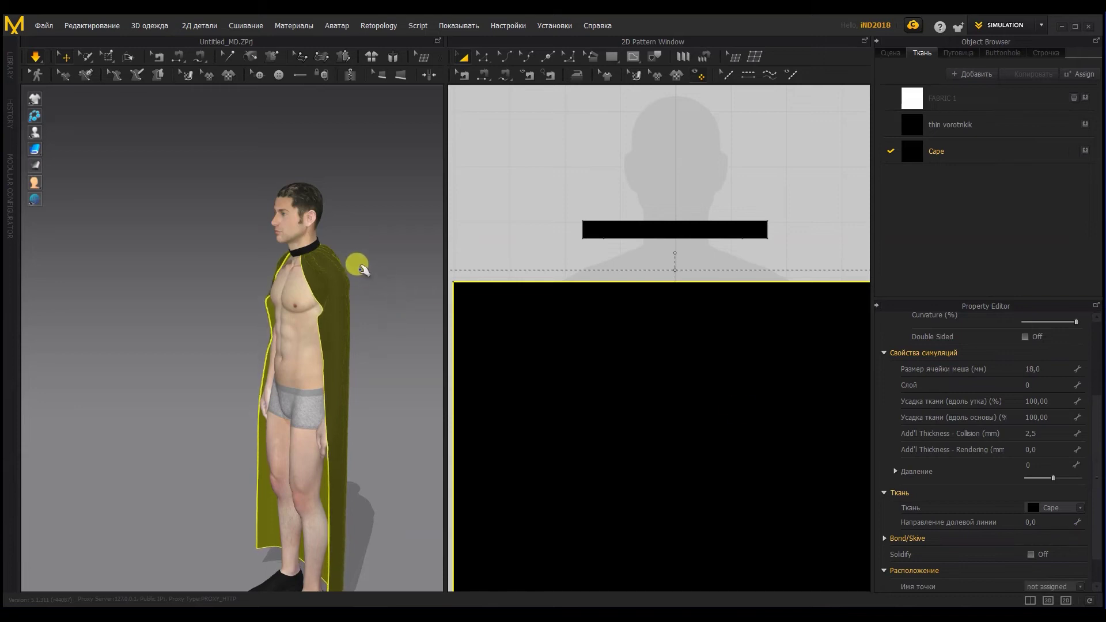
{"action": "right_click_drag", "start_coordinate": [368, 312], "coordinate": [460, 319]}
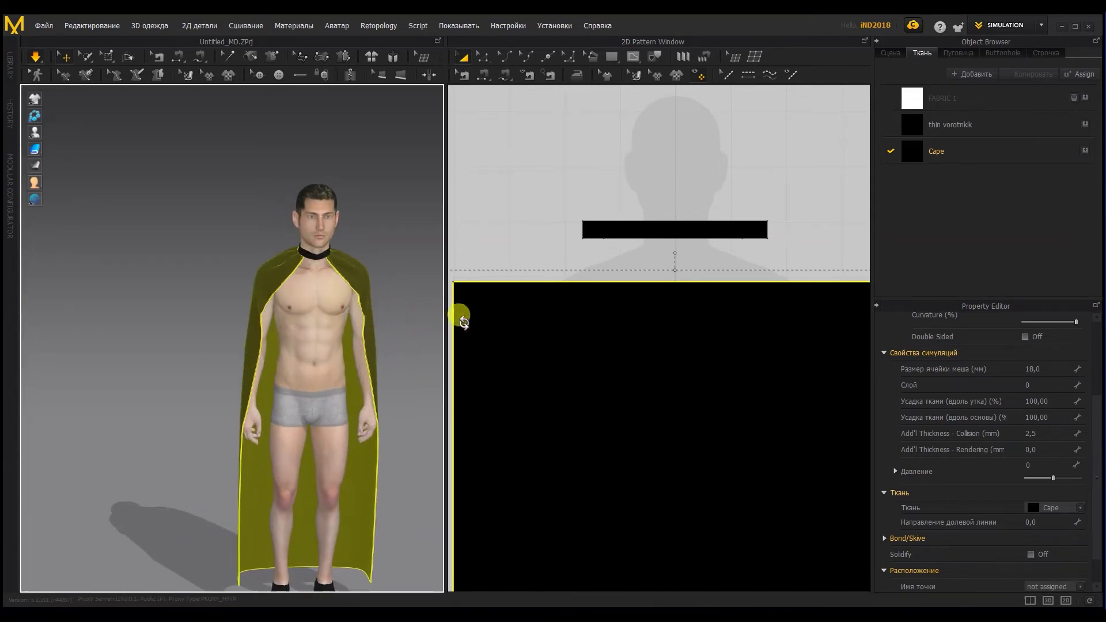
{"action": "left_click", "coordinate": [374, 299]}
{"action": "scroll", "coordinate": [372, 313], "scroll_direction": "up", "scroll_amount": 2}
{"action": "right_click_drag", "start_coordinate": [374, 315], "coordinate": [279, 230]}
- Apply the Silk_Chiffon physical property preset to the "Cape" fabric
{"action": "left_click", "coordinate": [311, 233]}
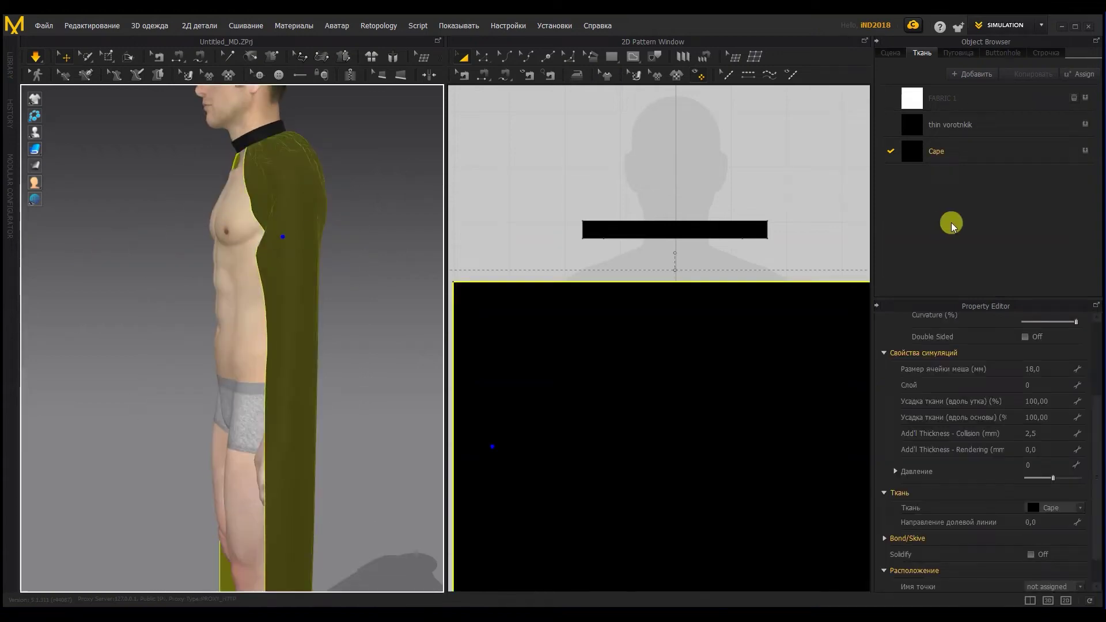
{"action": "left_click", "coordinate": [960, 156]}
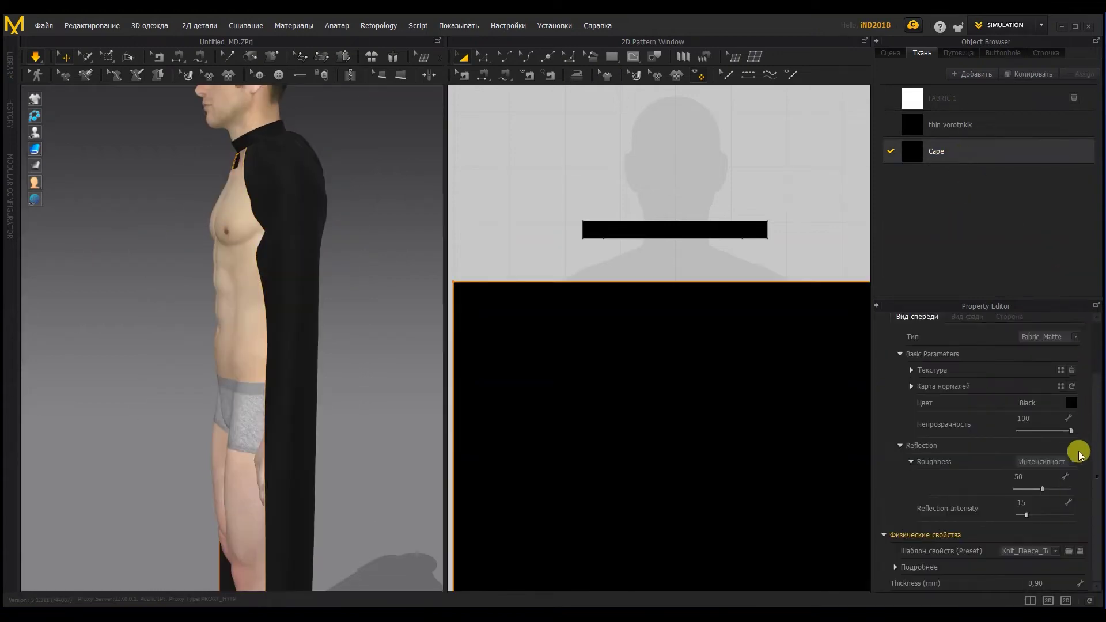
{"action": "left_click", "coordinate": [1058, 553]}
{"action": "left_click", "coordinate": [1037, 458]}
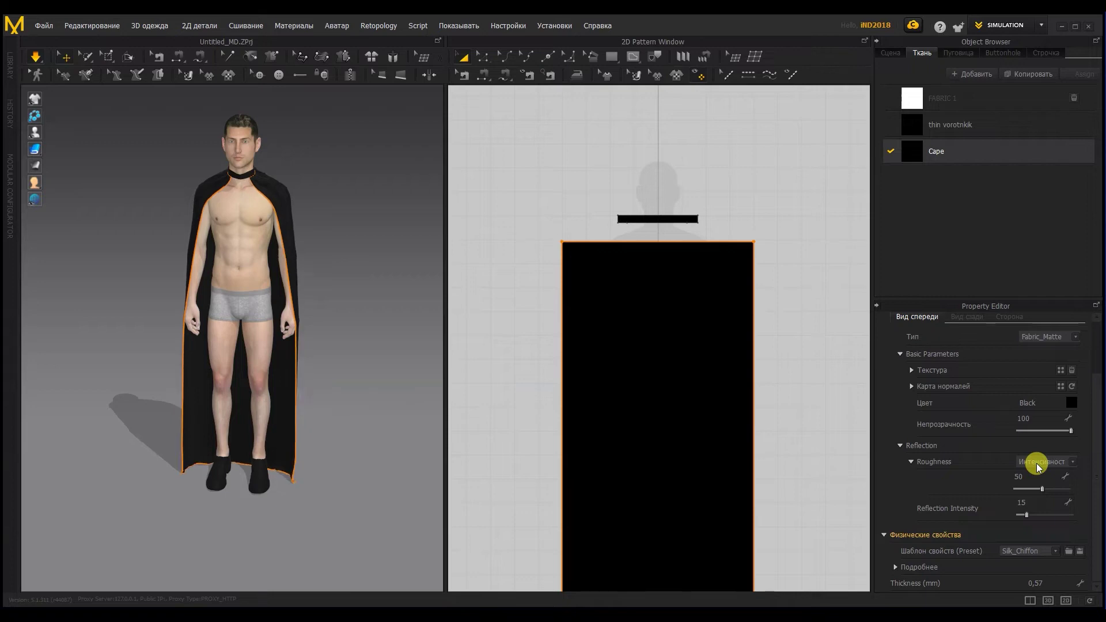
- Flare the cape pattern by moving its two lower corners outward until the hem is about 140 cm wide
{"action": "right_click_drag", "start_coordinate": [321, 317], "coordinate": [382, 322]}
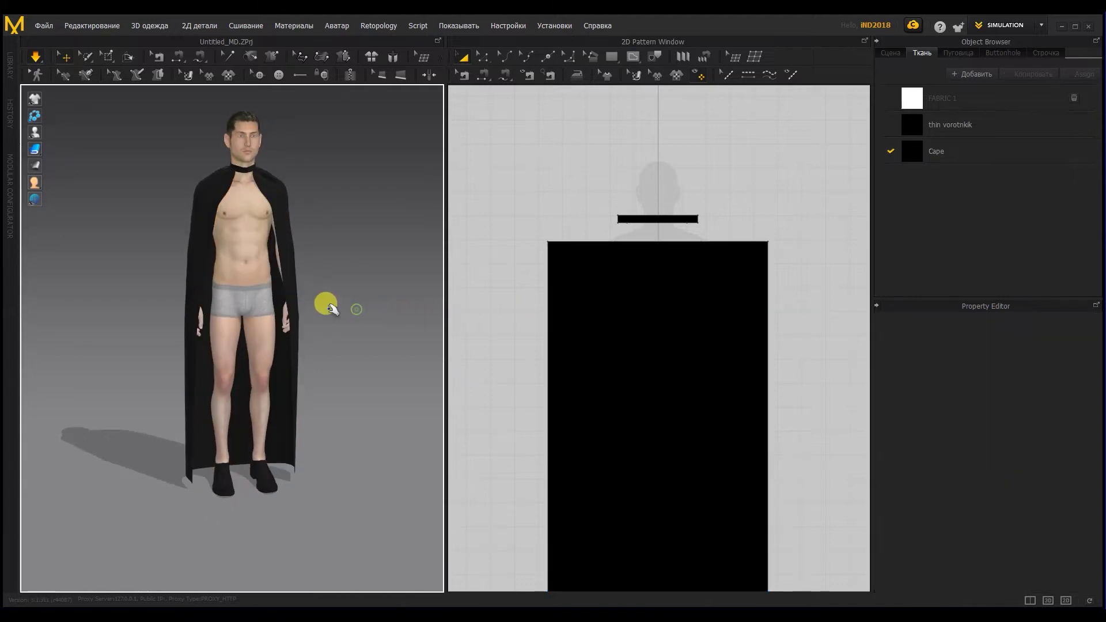
{"action": "mouse_move", "coordinate": [327, 307]}
{"action": "right_mouse_down"}
{"action": "mouse_move", "coordinate": [200, 309]}
{"action": "mouse_move", "coordinate": [400, 298]}
{"action": "mouse_move", "coordinate": [323, 302]}
{"action": "right_mouse_up"}
{"action": "middle_click_drag", "start_coordinate": [323, 302], "coordinate": [299, 179]}
{"action": "scroll", "coordinate": [460, 305], "scroll_direction": "down", "scroll_amount": 2}
{"action": "middle_click_drag", "start_coordinate": [629, 433], "coordinate": [638, 382]}
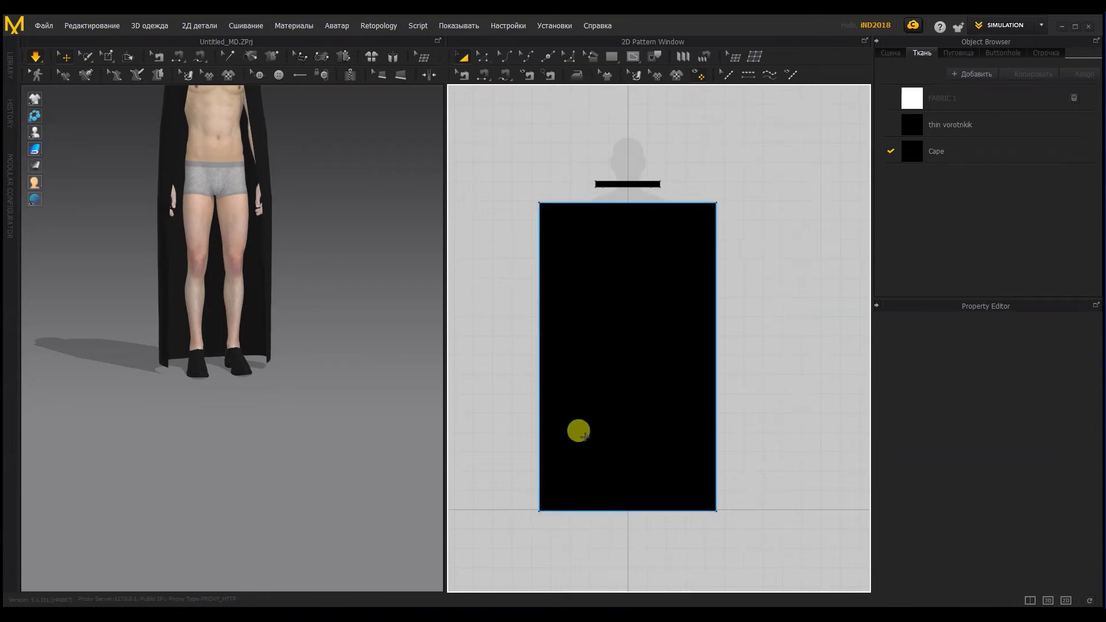
{"action": "left_click", "coordinate": [583, 435]}
{"action": "left_click", "coordinate": [482, 63]}
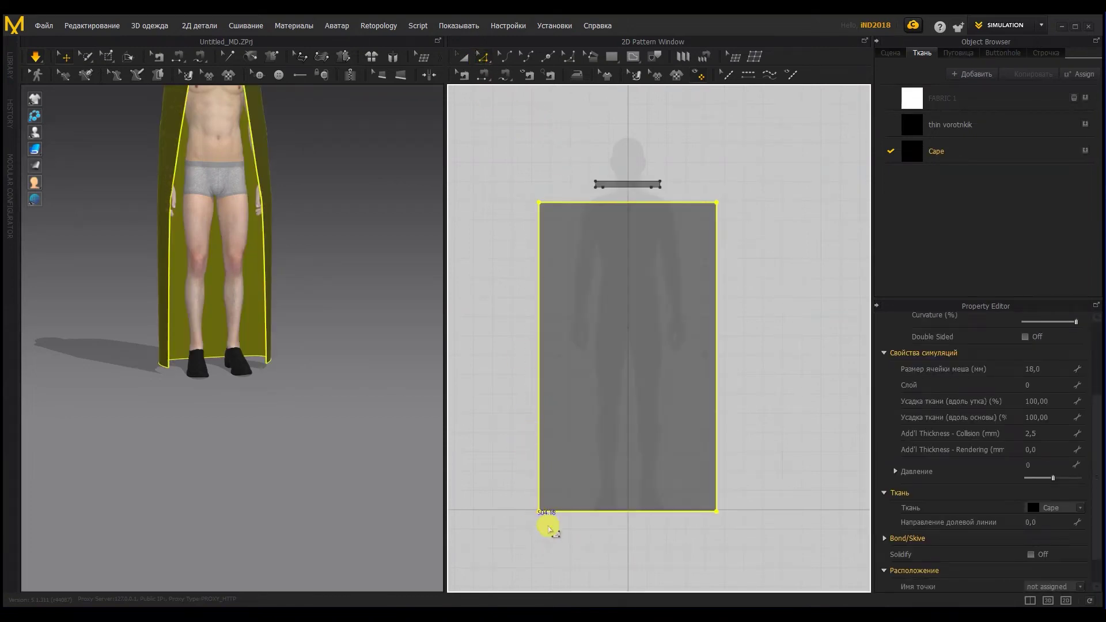
{"action": "left_click", "coordinate": [538, 514]}
{"action": "middle_click_drag", "start_coordinate": [544, 521], "coordinate": [559, 464]}
{"action": "scroll", "coordinate": [561, 465], "scroll_direction": "up", "scroll_amount": 2}
{"action": "left_click", "coordinate": [546, 451]}
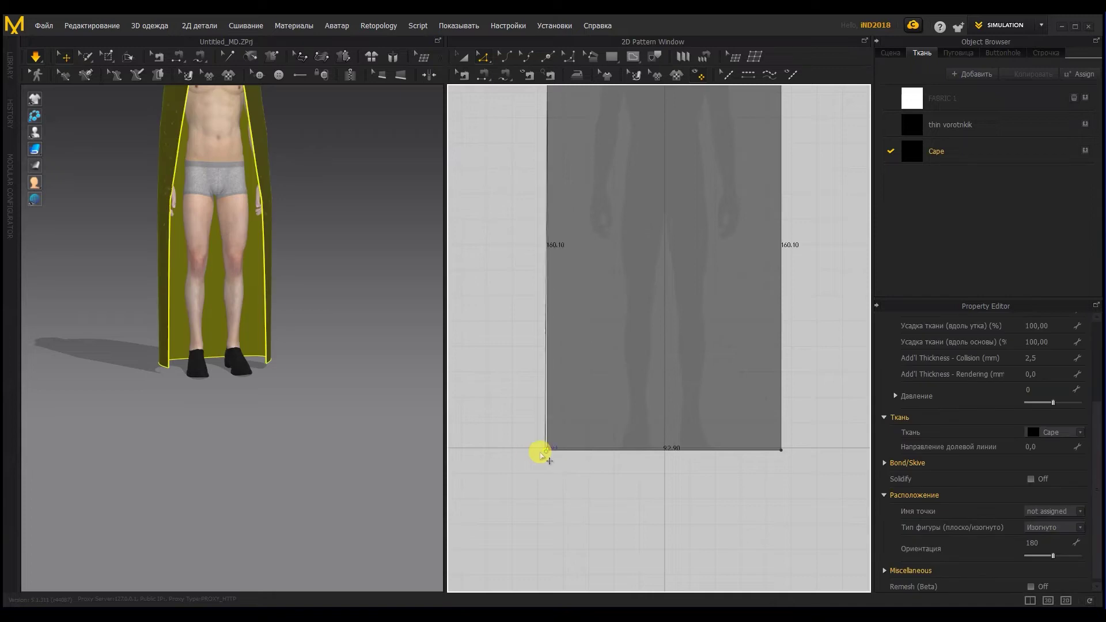
{"action": "mouse_move", "coordinate": [514, 453]}
{"action": "left_mouse_down"}
{"action": "mouse_move", "coordinate": [487, 452]}
{"action": "mouse_move", "coordinate": [499, 455]}
{"action": "left_mouse_up"}
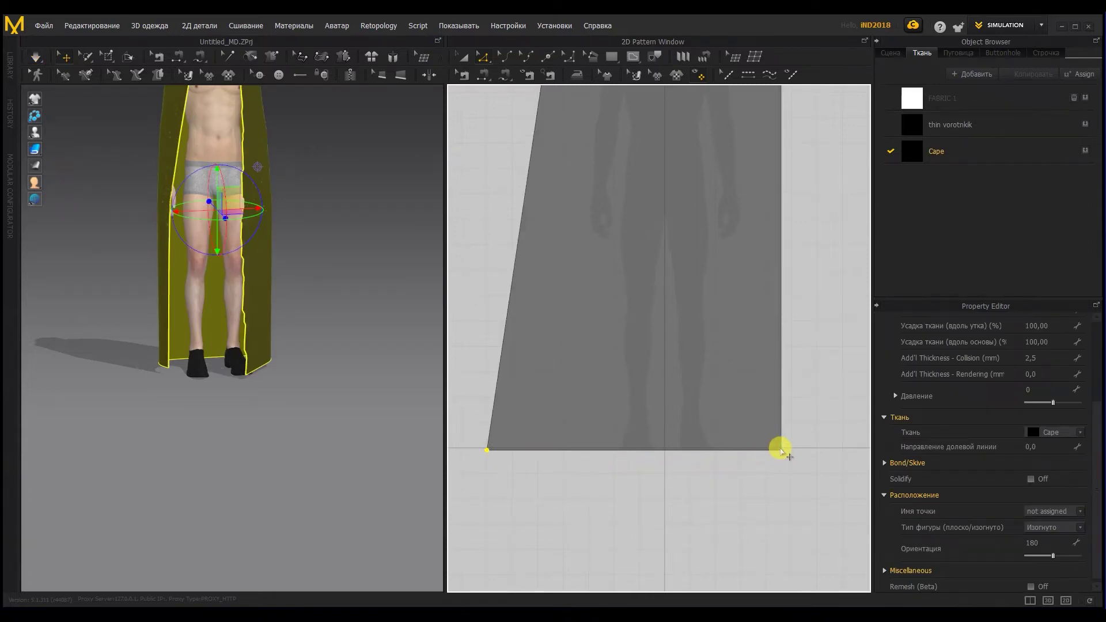
{"action": "left_click_drag", "start_coordinate": [817, 450], "coordinate": [841, 449]}
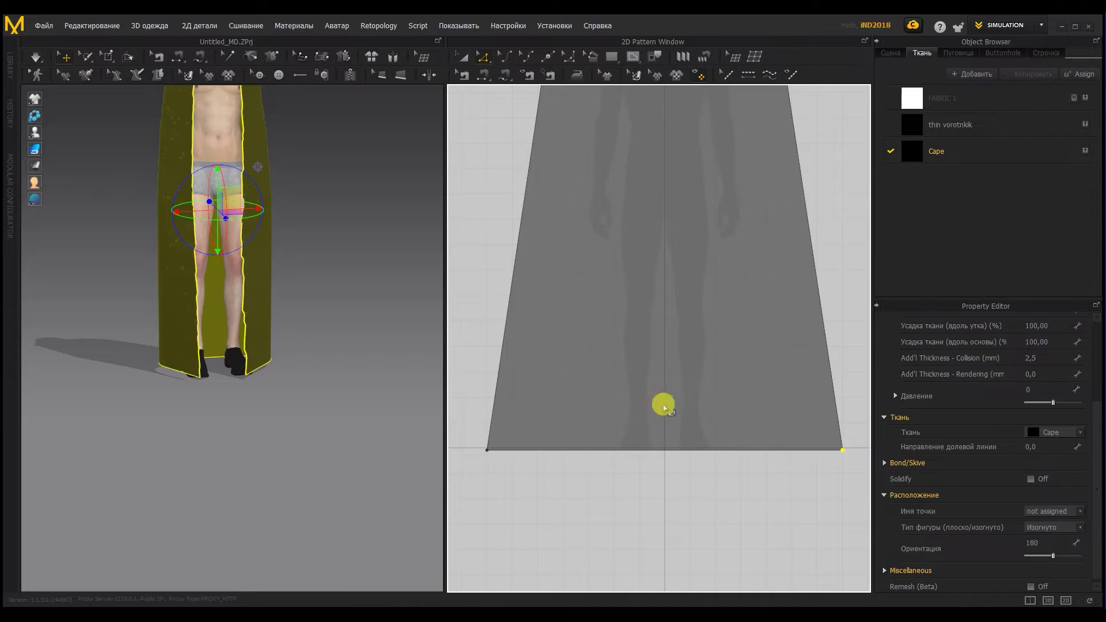
- Simulate the flared cape so it drapes on the avatar
{"action": "left_click", "coordinate": [38, 58]}
{"action": "middle_click_drag", "start_coordinate": [322, 265], "coordinate": [319, 293]}
{"action": "mouse_move", "coordinate": [319, 293]}
{"action": "right_mouse_down"}
{"action": "mouse_move", "coordinate": [445, 291]}
{"action": "mouse_move", "coordinate": [314, 285]}
{"action": "right_mouse_up"}
{"action": "scroll", "coordinate": [268, 179], "scroll_direction": "up", "scroll_amount": 2}
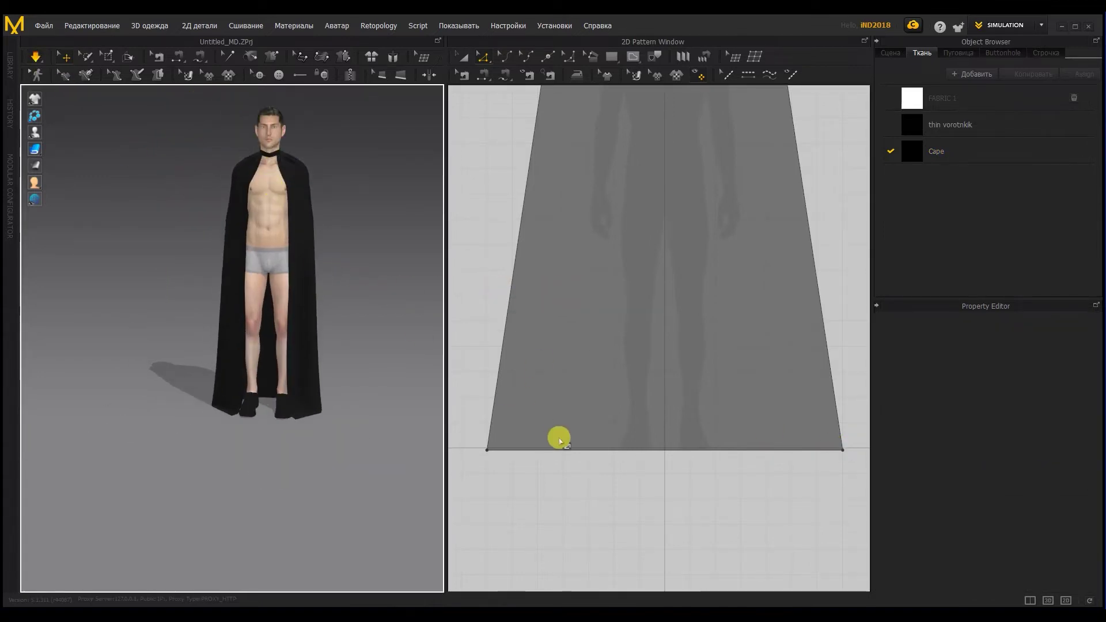
- Raise the cape pattern's bottom edge slightly to shorten the cape above the floor
{"action": "left_click", "coordinate": [570, 451]}
{"action": "left_click_drag", "start_coordinate": [590, 449], "coordinate": [588, 427], "text": "ctrl"}
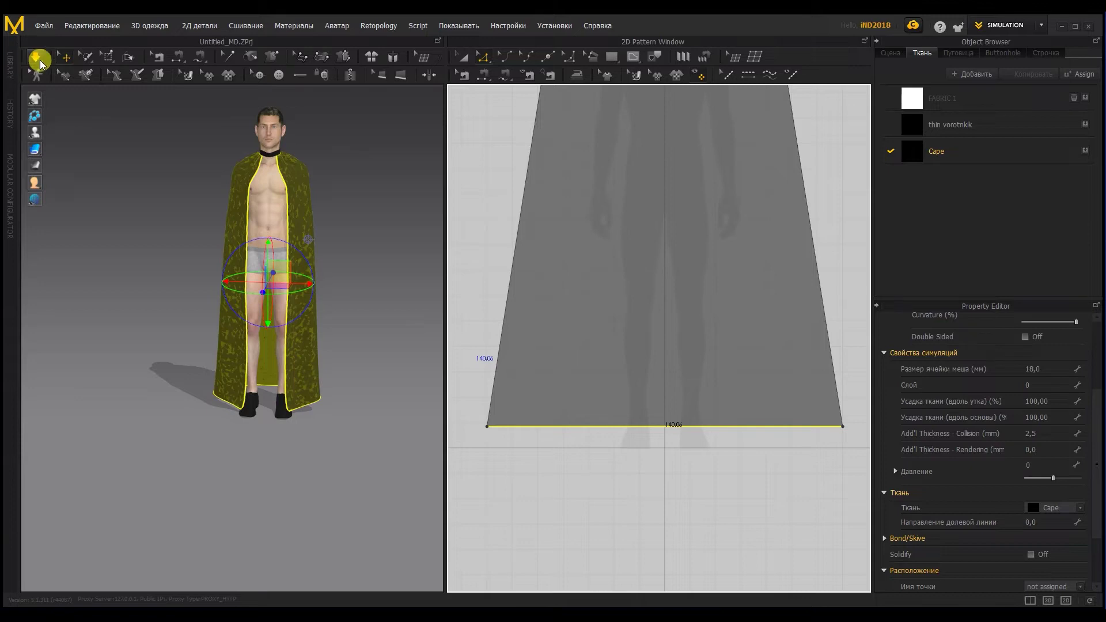
{"action": "left_click", "coordinate": [125, 178]}
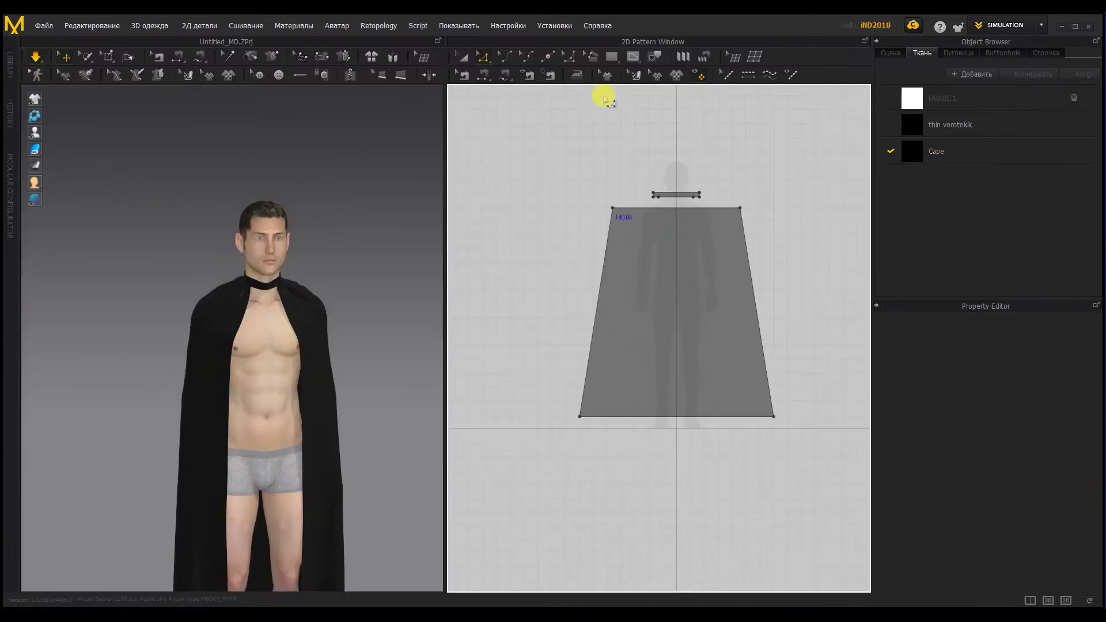
- Draw a rectangular pattern about 89 cm wide over the upper part of the cape and assign FABRIC 1 to it
{"action": "left_click", "coordinate": [611, 57]}
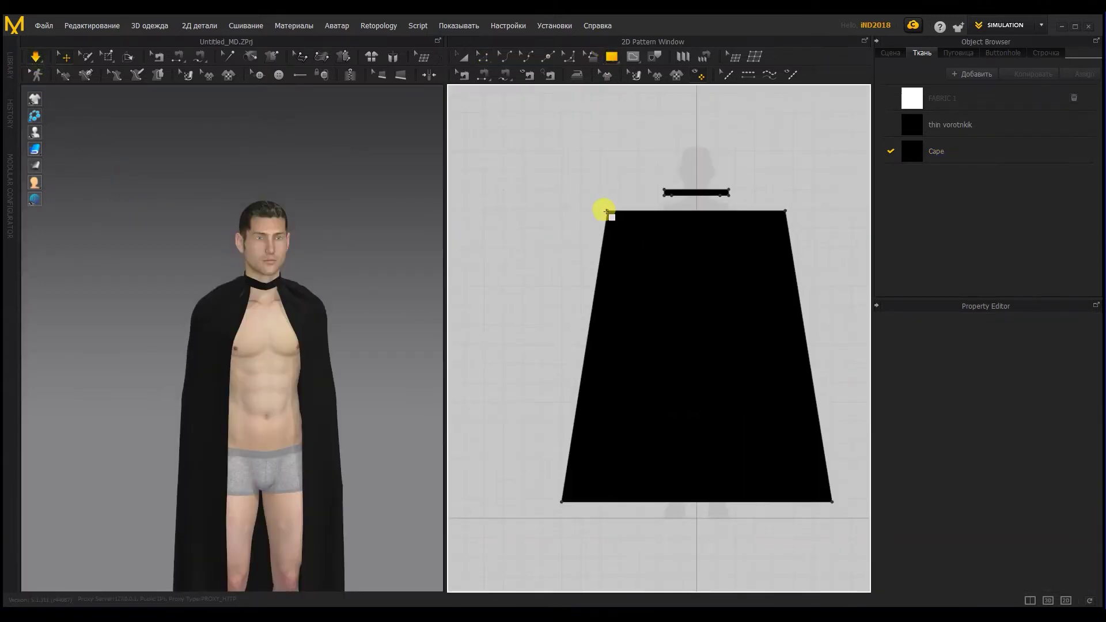
{"action": "left_click_drag", "start_coordinate": [670, 266], "coordinate": [777, 314]}
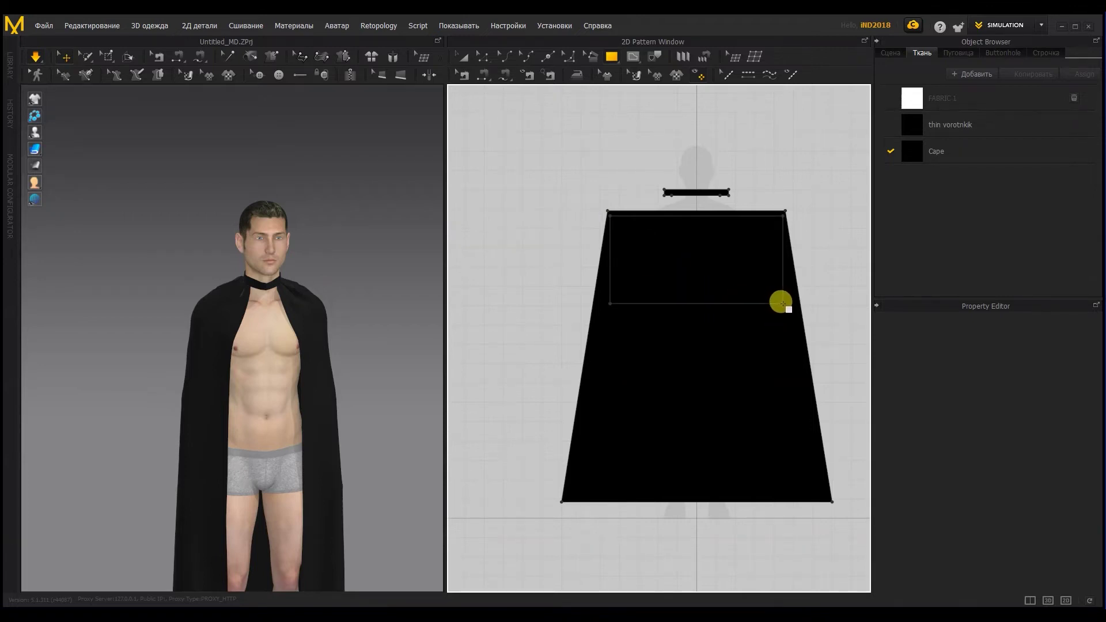
{"action": "left_click_drag", "start_coordinate": [782, 303], "coordinate": [783, 303]}
{"action": "left_click", "coordinate": [1065, 507]}
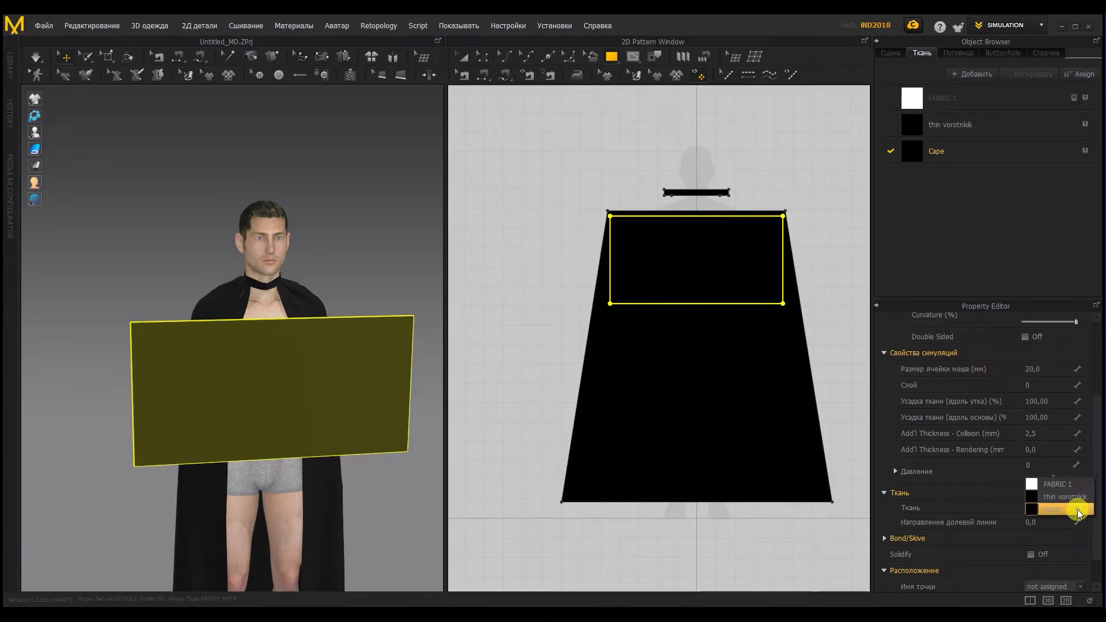
{"action": "left_click", "coordinate": [1059, 485]}
- Move the new rectangular pattern behind the avatar's back and change the garment's 3D display style
{"action": "right_click_drag", "start_coordinate": [265, 373], "coordinate": [188, 362]}
{"action": "left_click_drag", "start_coordinate": [213, 361], "coordinate": [359, 371]}
{"action": "mouse_move", "coordinate": [379, 393]}
{"action": "right_mouse_down"}
{"action": "mouse_move", "coordinate": [353, 417]}
{"action": "mouse_move", "coordinate": [363, 405]}
{"action": "right_mouse_up"}
{"action": "left_click", "coordinate": [352, 279]}
{"action": "left_click", "coordinate": [33, 150]}
{"action": "left_click", "coordinate": [65, 151]}
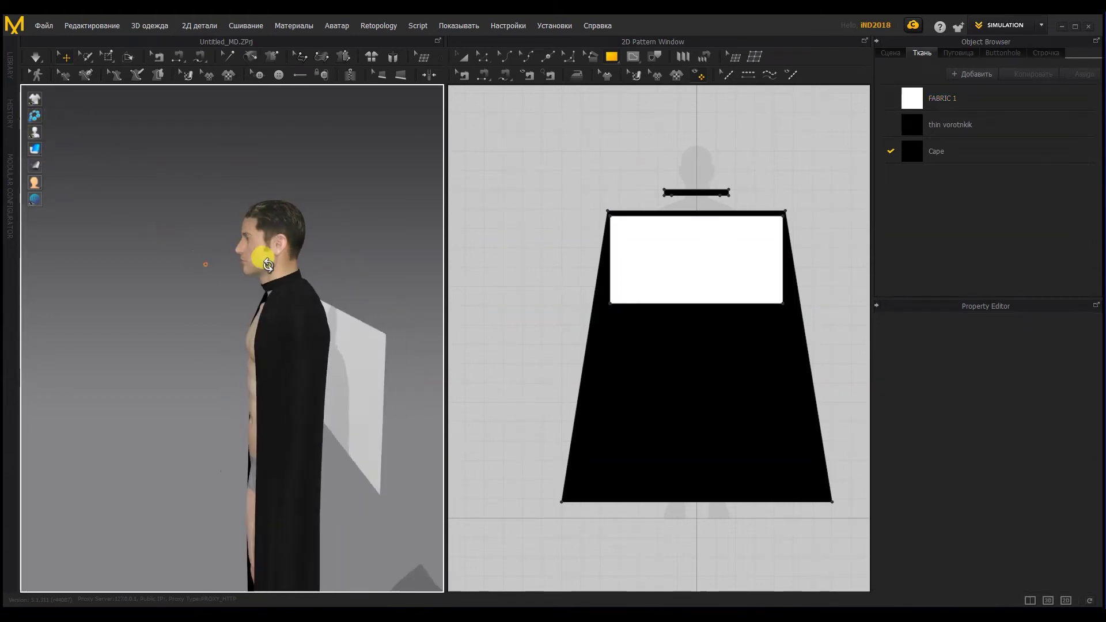
- Flip the white rectangular pattern horizontally in 3D and raise it to shoulder height behind the avatar
{"action": "left_click", "coordinate": [372, 371]}
{"action": "right_click", "coordinate": [316, 365]}
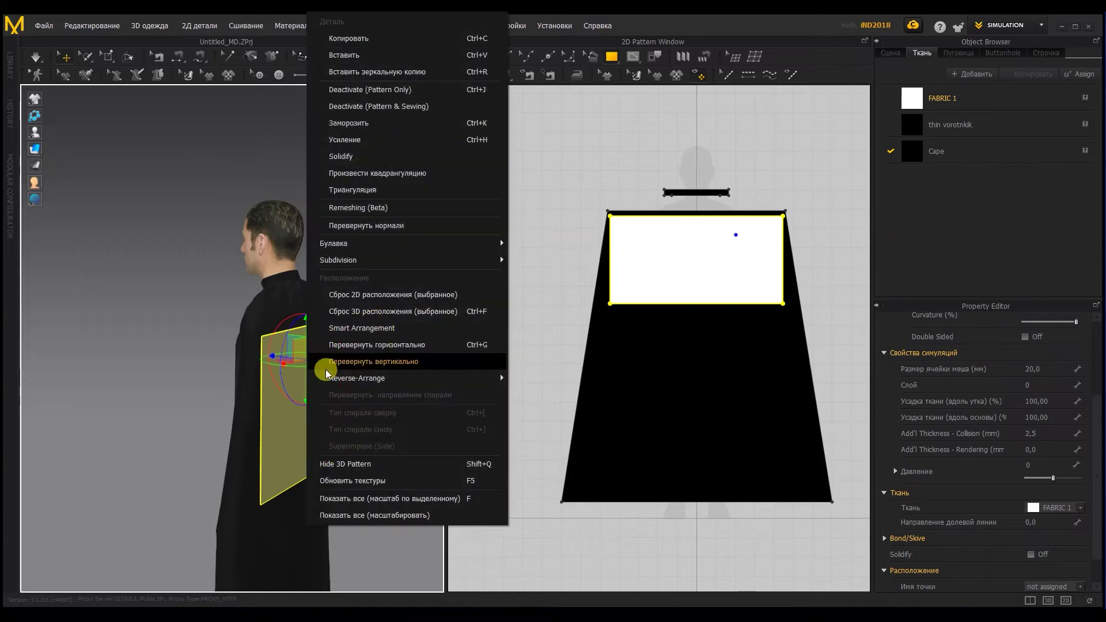
{"action": "left_click", "coordinate": [370, 348]}
{"action": "mouse_move", "coordinate": [342, 344]}
{"action": "right_mouse_down"}
{"action": "mouse_move", "coordinate": [371, 346]}
{"action": "mouse_move", "coordinate": [342, 345]}
{"action": "right_mouse_up"}
{"action": "left_click_drag", "start_coordinate": [302, 344], "coordinate": [293, 298]}
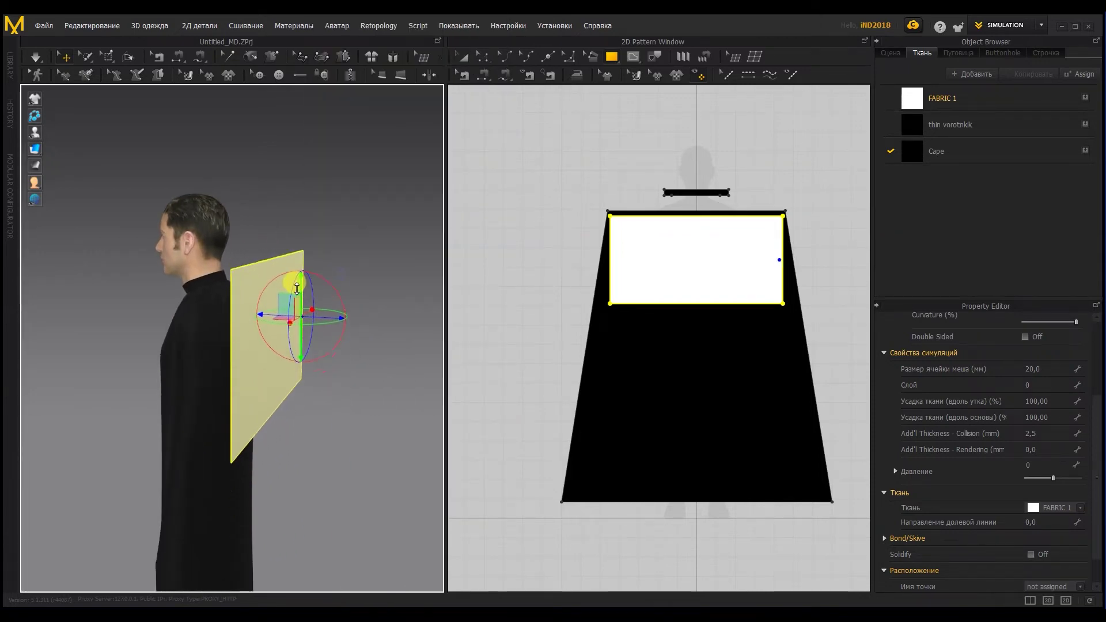
- Move the white pattern's two lower corners outward onto the slanted side edges of the long cape pattern
{"action": "left_click", "coordinate": [607, 322]}
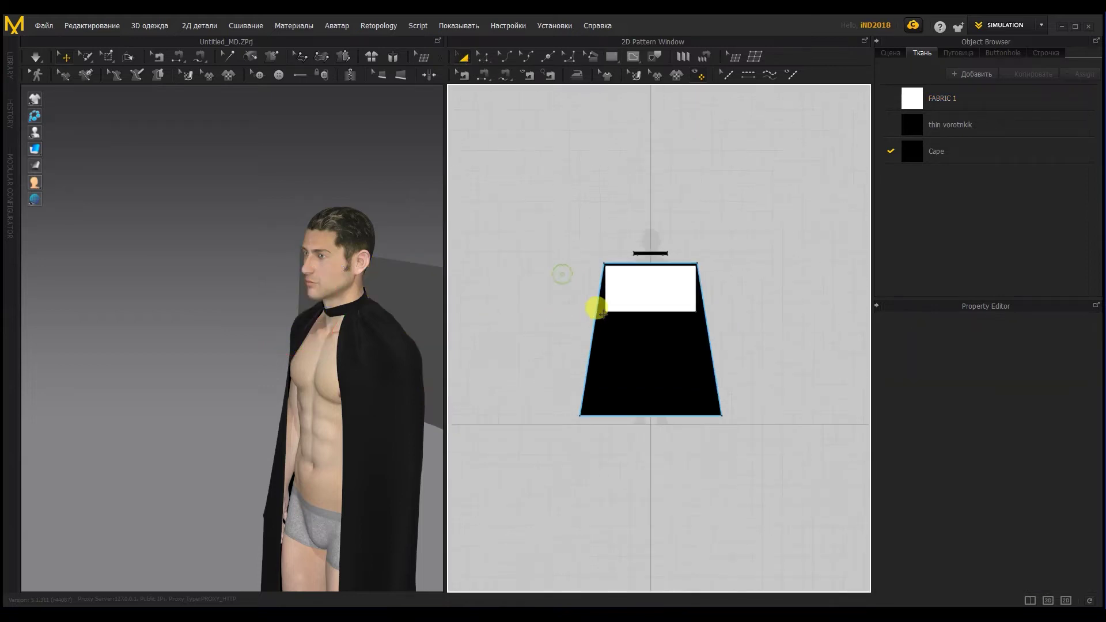
{"action": "left_click", "coordinate": [599, 304]}
{"action": "scroll", "coordinate": [594, 305], "scroll_direction": "up", "scroll_amount": 8}
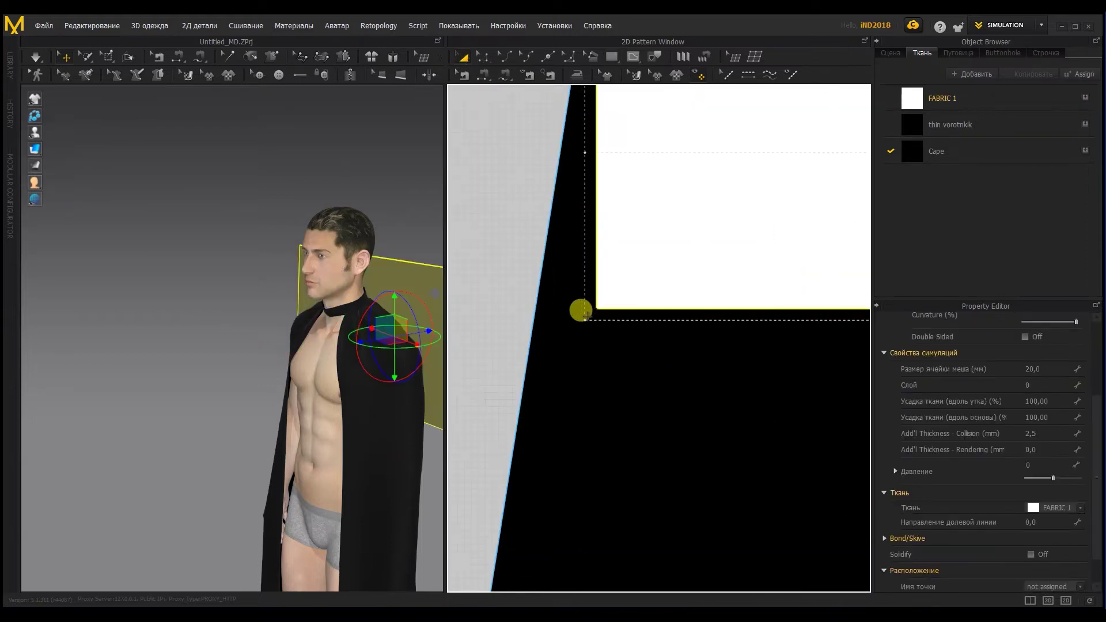
{"action": "left_click", "coordinate": [485, 56]}
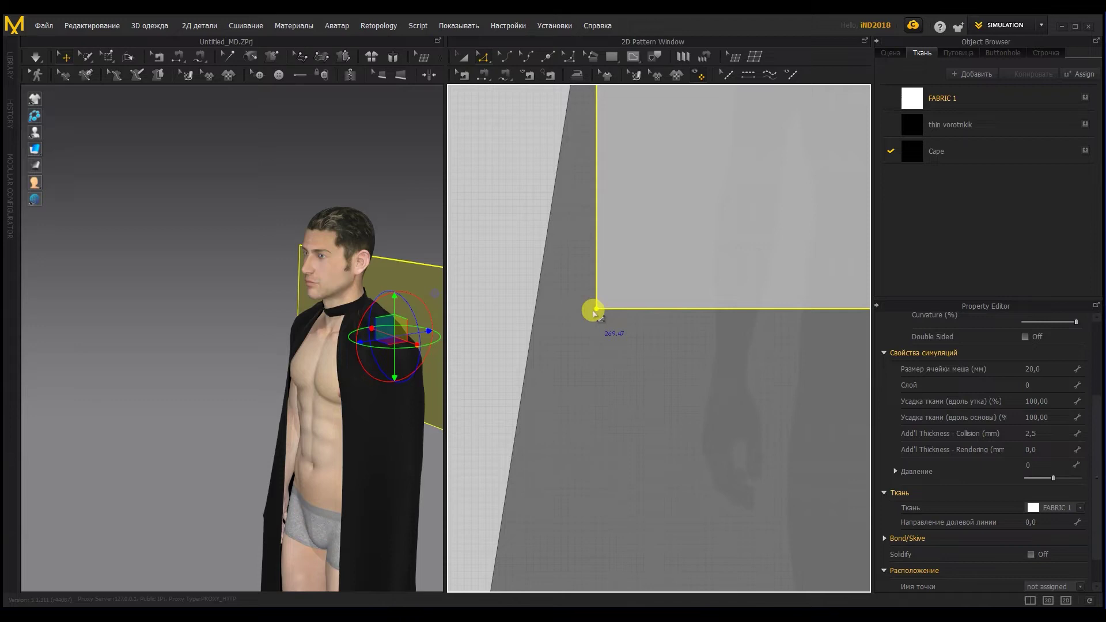
{"action": "left_click_drag", "start_coordinate": [595, 311], "coordinate": [557, 312]}
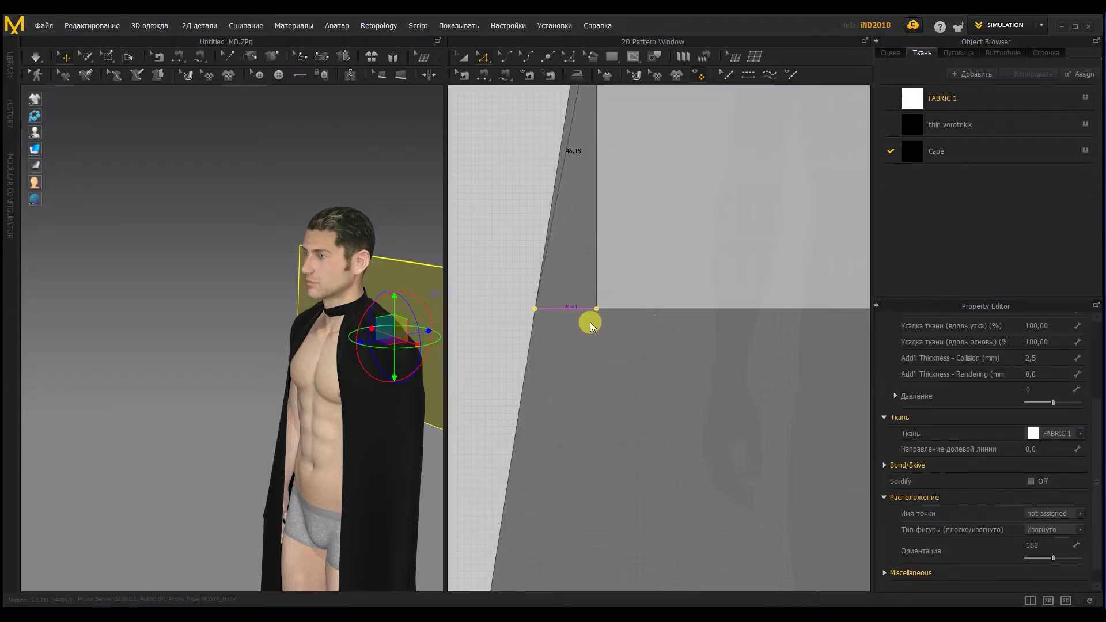
{"action": "middle_click_drag", "start_coordinate": [781, 321], "coordinate": [701, 326]}
{"action": "middle_click_drag", "start_coordinate": [835, 331], "coordinate": [624, 335]}
{"action": "middle_click_drag", "start_coordinate": [805, 322], "coordinate": [615, 330]}
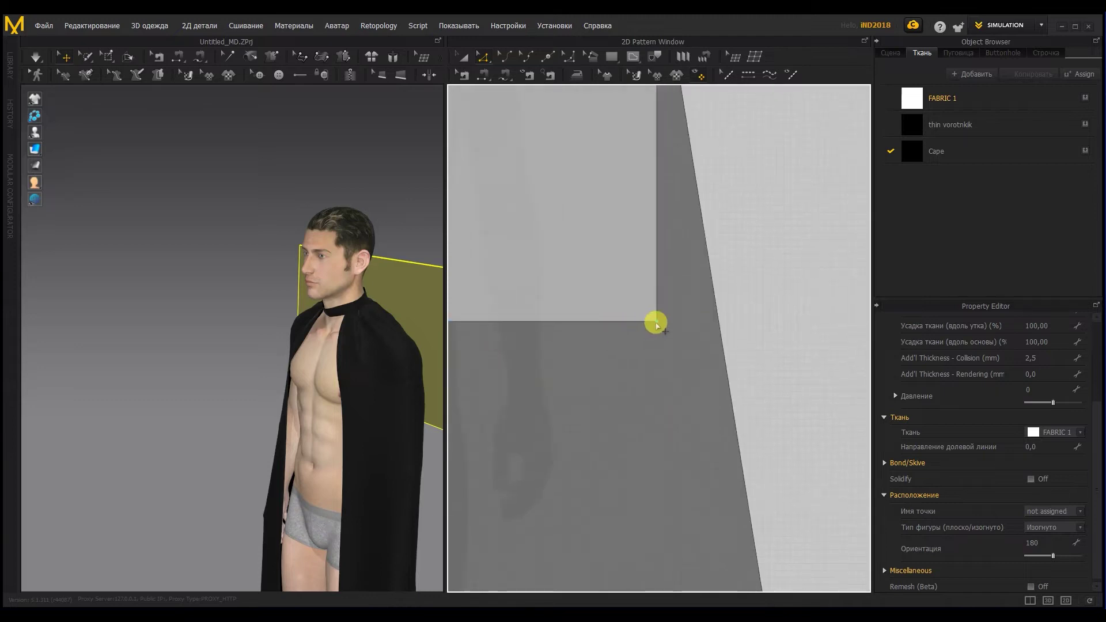
{"action": "left_click_drag", "start_coordinate": [718, 326], "coordinate": [718, 326]}
{"action": "scroll", "coordinate": [670, 333], "scroll_direction": "down", "scroll_amount": 8}
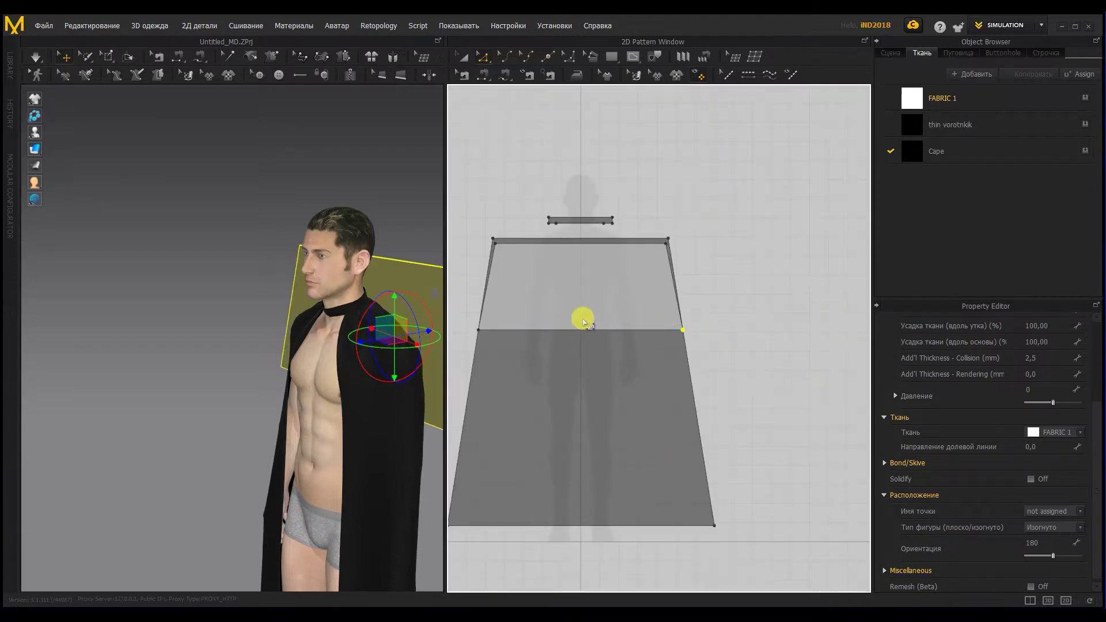
{"action": "middle_click_drag", "start_coordinate": [582, 321], "coordinate": [657, 312]}
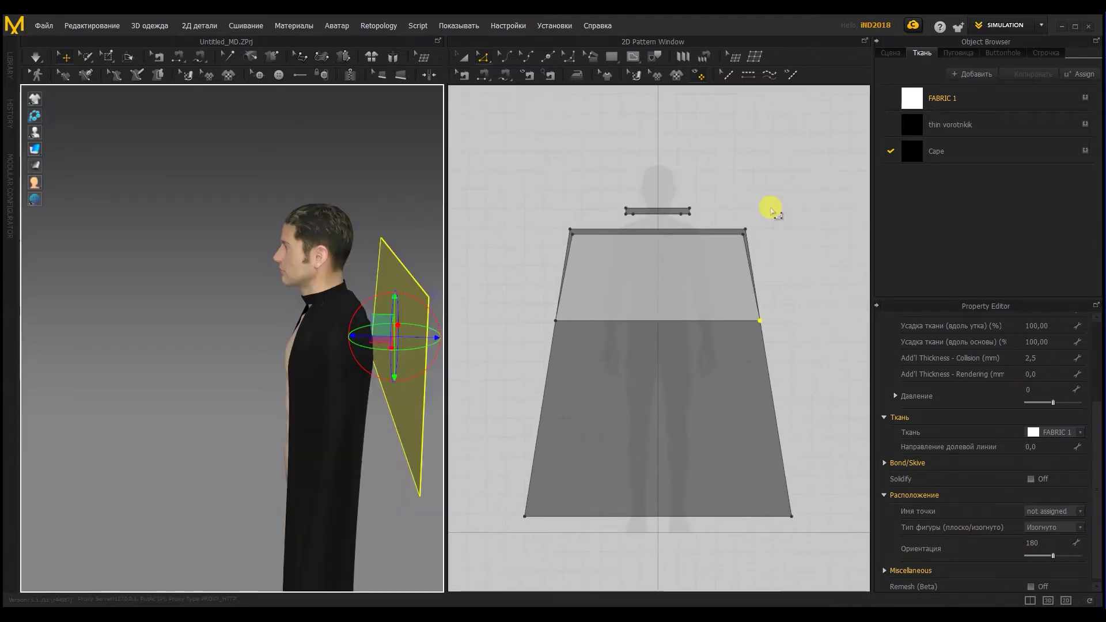
- Sew the white pattern's top edge to the neck band's lower edge and simulate it over the long cape
{"action": "left_click", "coordinate": [484, 75]}
{"action": "scroll", "coordinate": [622, 215], "scroll_direction": "up", "scroll_amount": 4}
{"action": "left_click", "coordinate": [613, 262]}
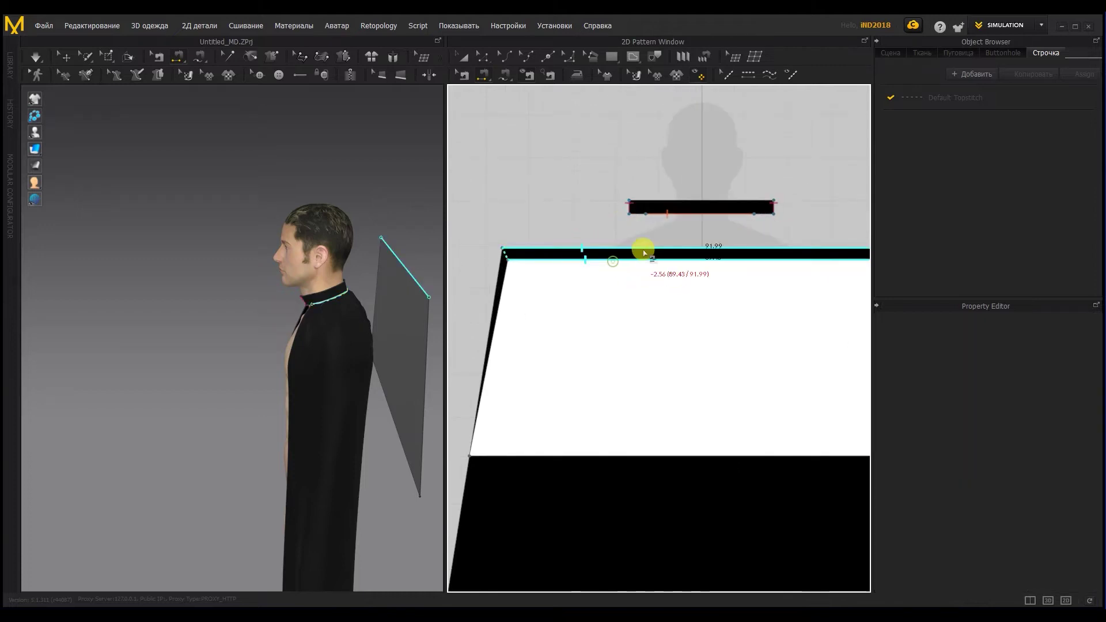
{"action": "left_click", "coordinate": [663, 218]}
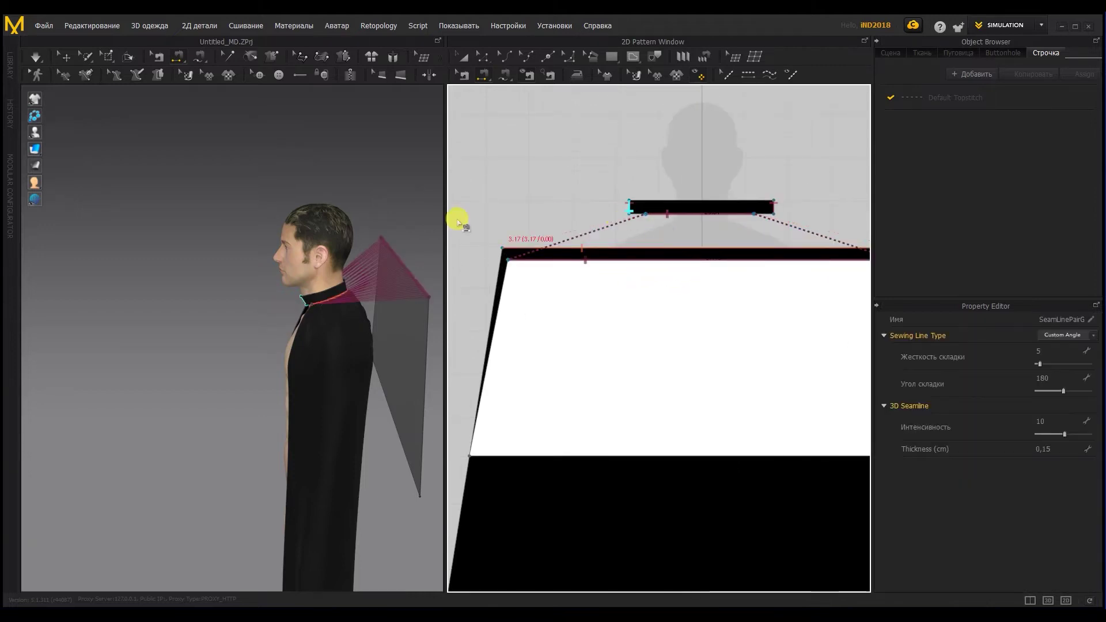
{"action": "key", "text": "space"}
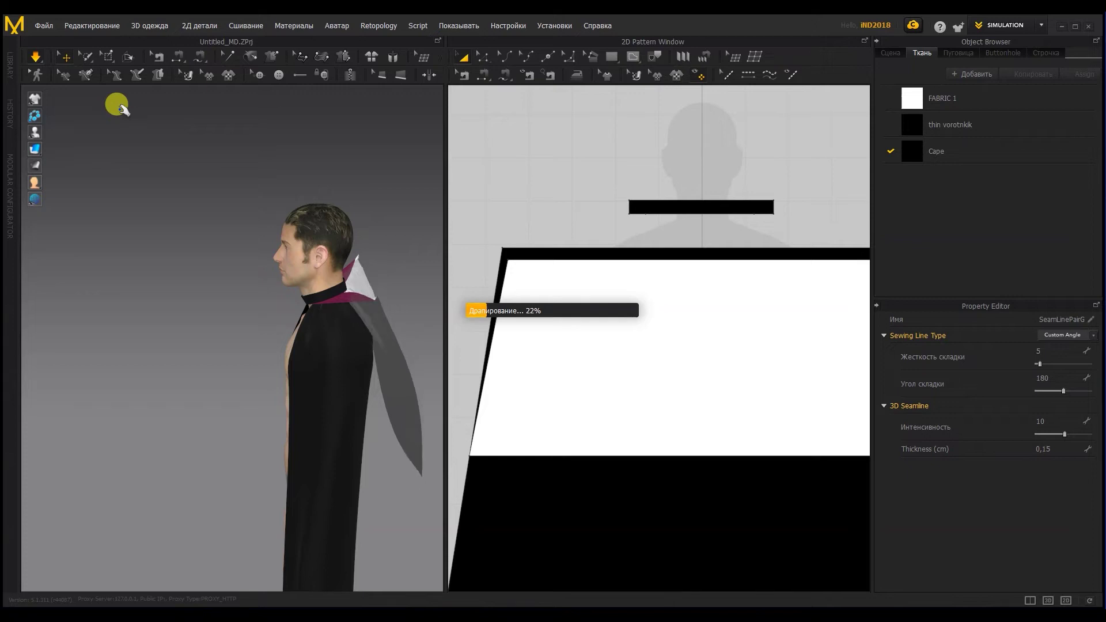
{"action": "right_click_drag", "start_coordinate": [260, 298], "coordinate": [271, 276]}
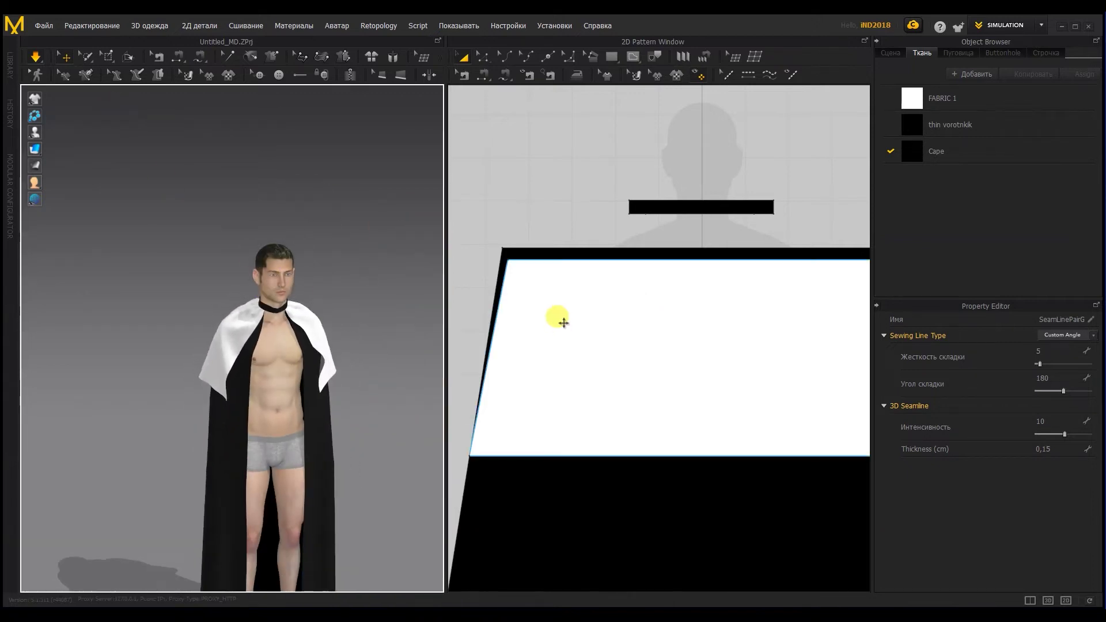
{"action": "right_click_drag", "start_coordinate": [194, 329], "coordinate": [138, 316]}
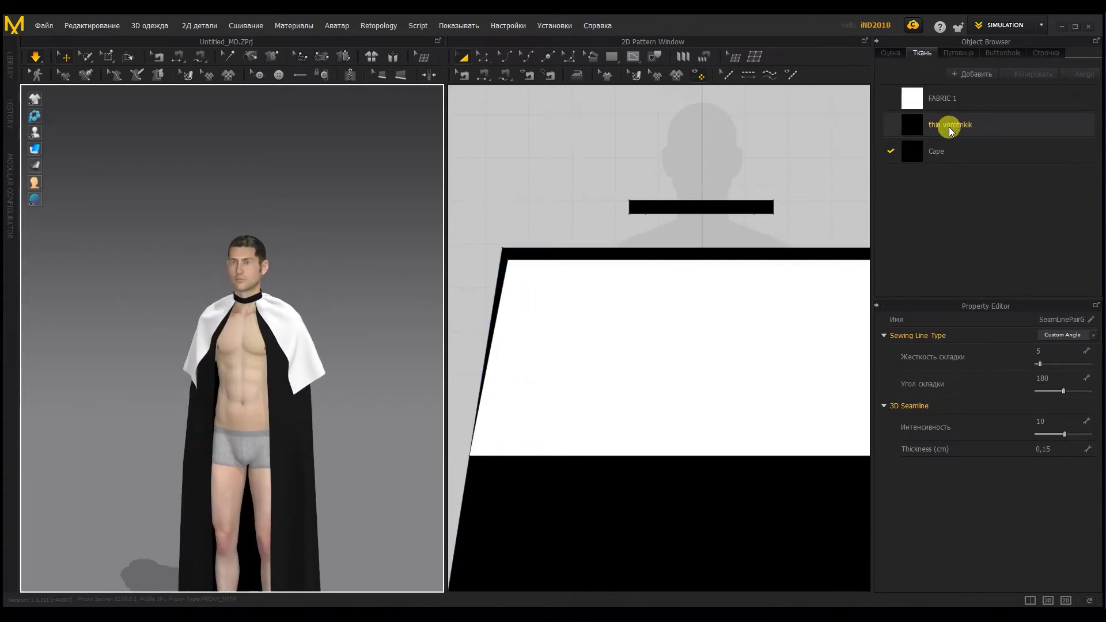
- Add a new fabric named "Cape small 01" and set its color to Red 3 from the default palette
{"action": "left_click", "coordinate": [966, 76]}
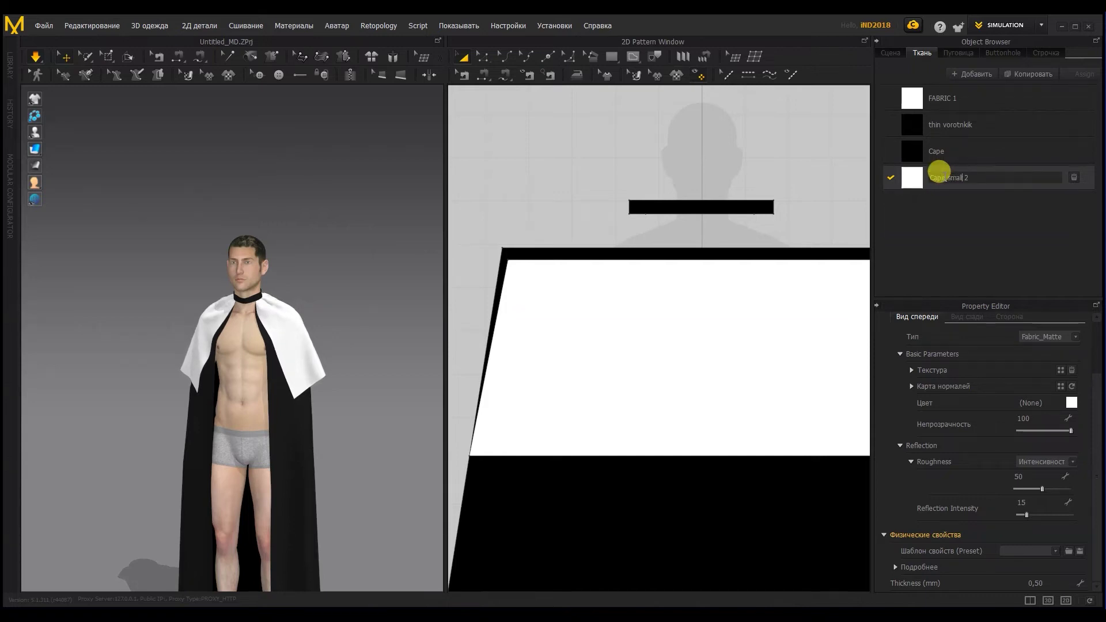
{"action": "key", "text": "Return"}
{"action": "left_click", "coordinate": [633, 318]}
{"action": "left_click", "coordinate": [972, 181]}
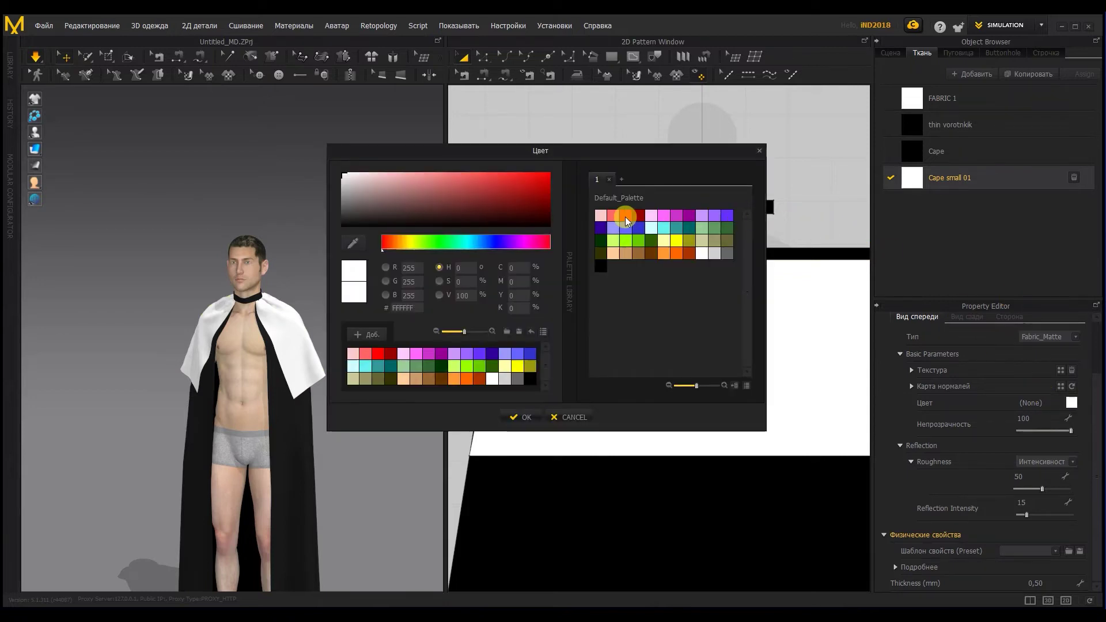
{"action": "left_click", "coordinate": [625, 217]}
{"action": "left_click", "coordinate": [521, 417]}
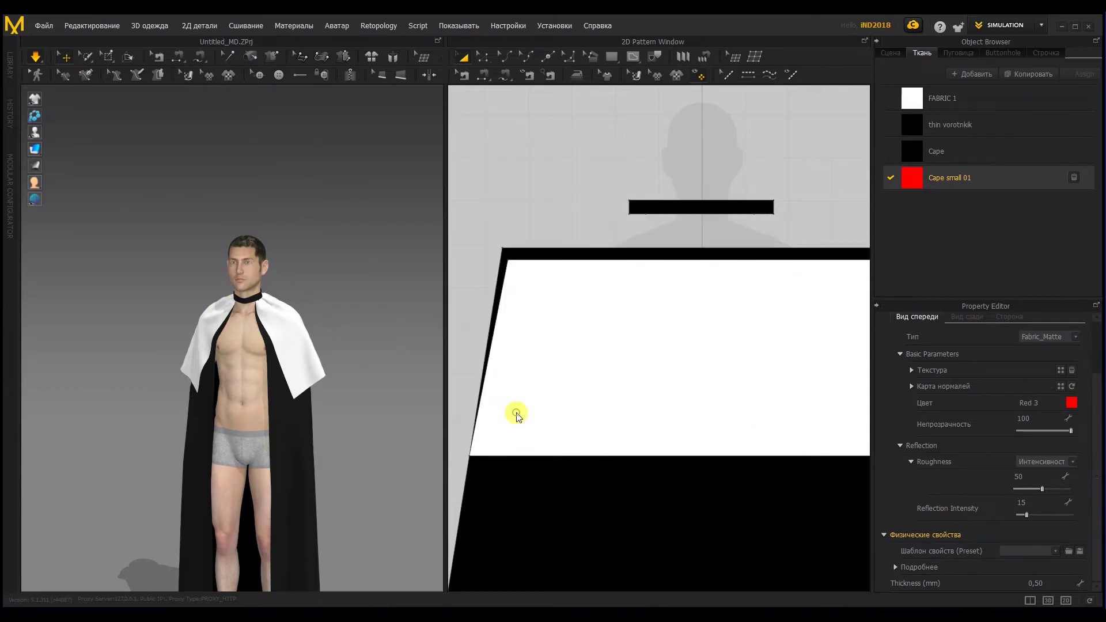
- Assign the "Cape small 01" fabric to the short upper cape pattern
{"action": "left_click", "coordinate": [785, 299]}
{"action": "left_click", "coordinate": [1062, 508]}
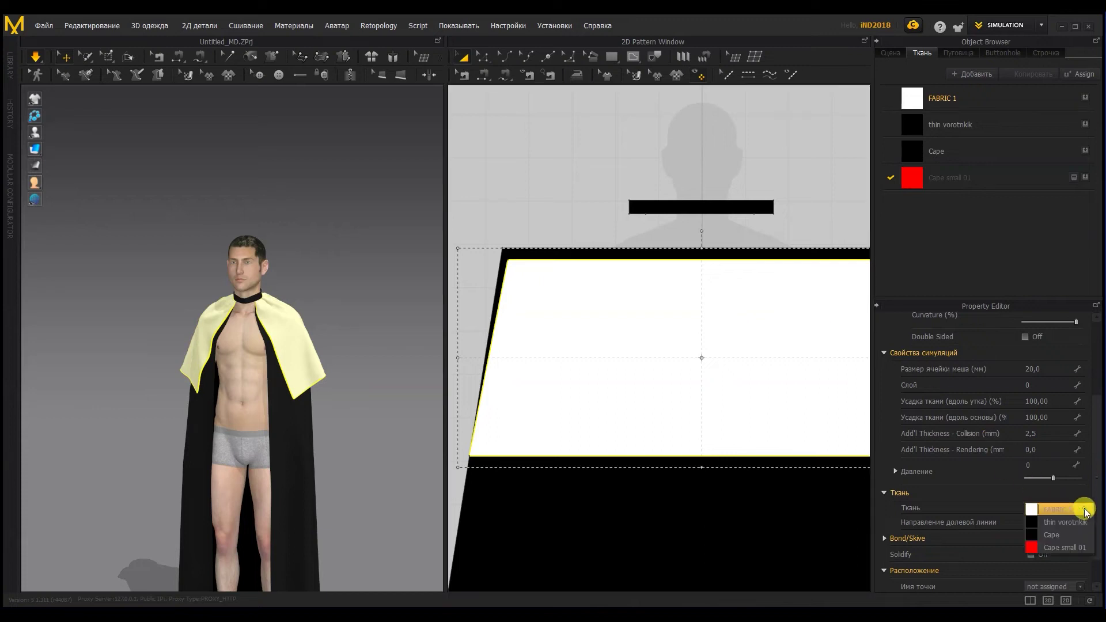
{"action": "left_click", "coordinate": [1064, 544]}
{"action": "left_click", "coordinate": [401, 275]}
{"action": "right_click_drag", "start_coordinate": [400, 276], "coordinate": [355, 237]}
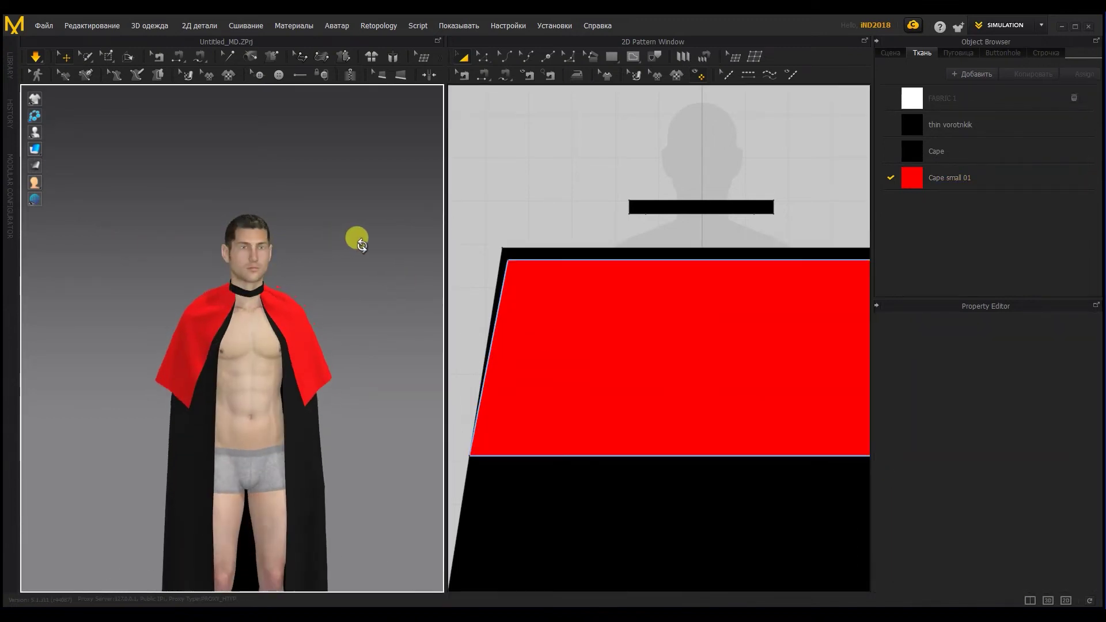
- Set the short cape pattern's mesh particle size to 18 mm and simulate the garment
{"action": "left_click", "coordinate": [641, 313]}
{"action": "left_click", "coordinate": [1013, 182]}
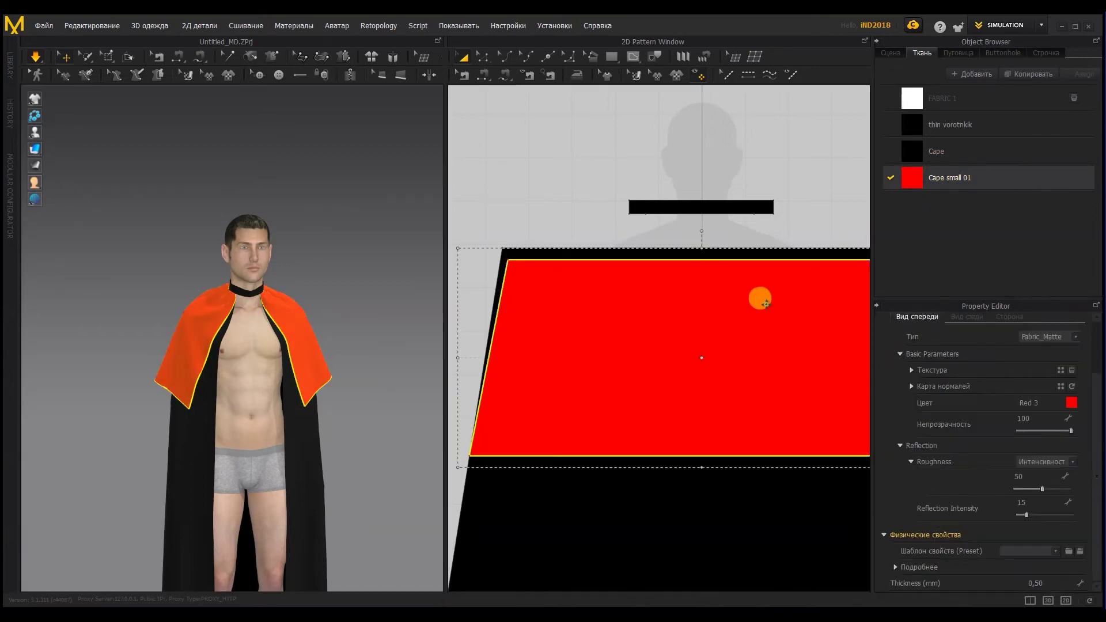
{"action": "left_click", "coordinate": [758, 296]}
{"action": "left_click", "coordinate": [1034, 369]}
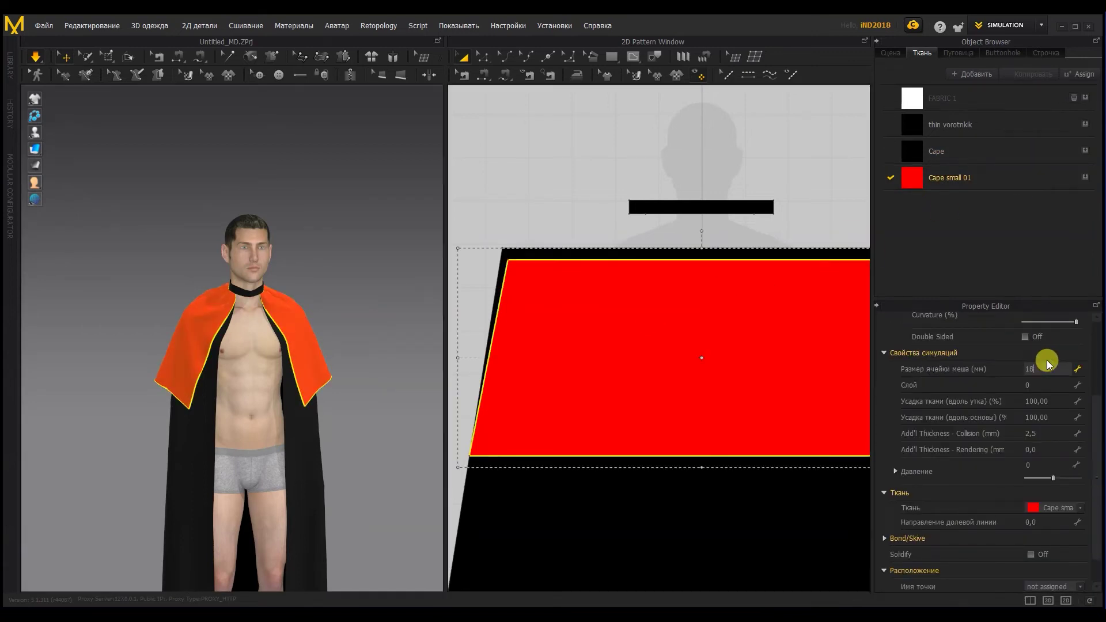
{"action": "left_click", "coordinate": [36, 59]}
{"action": "right_click_drag", "start_coordinate": [339, 327], "coordinate": [309, 320]}
{"action": "left_click", "coordinate": [313, 332]}
- Apply the Silk_Chiffon physical property preset to the "Cape small 01" fabric and simulate the garment
{"action": "left_click", "coordinate": [976, 180]}
{"action": "left_click", "coordinate": [1097, 423]}
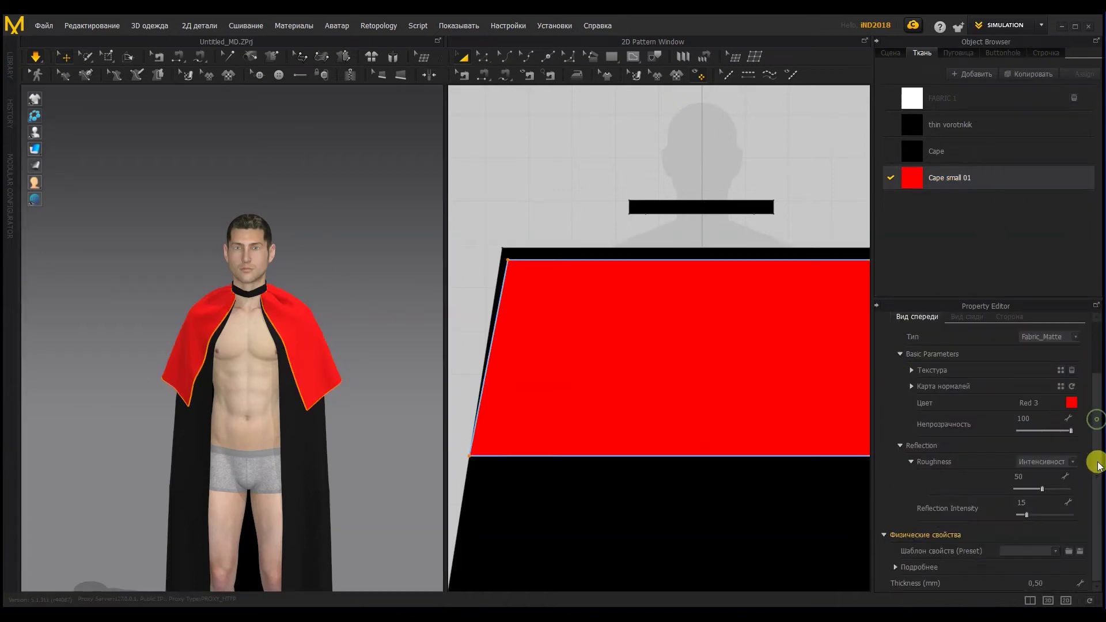
{"action": "left_click", "coordinate": [1055, 550]}
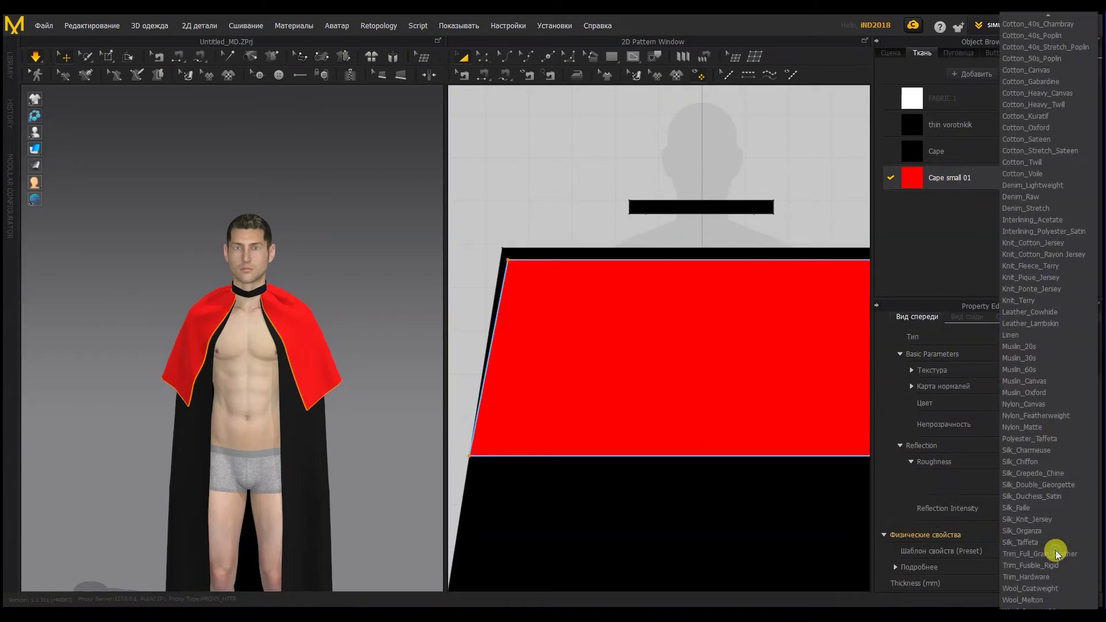
{"action": "left_click", "coordinate": [1060, 462]}
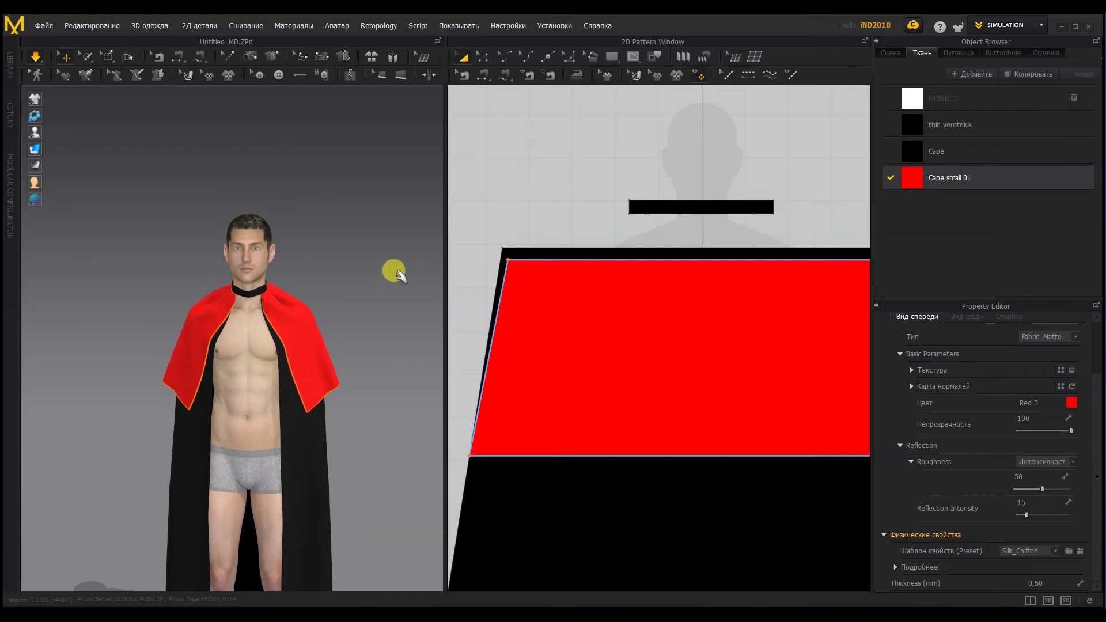
{"action": "left_click", "coordinate": [425, 280]}
- Copy the red short cape pattern and paste the duplicate above the neck band in the 2D layout
{"action": "right_click_drag", "start_coordinate": [346, 266], "coordinate": [386, 266]}
{"action": "right_click_drag", "start_coordinate": [266, 220], "coordinate": [284, 338]}
{"action": "left_click", "coordinate": [700, 353]}
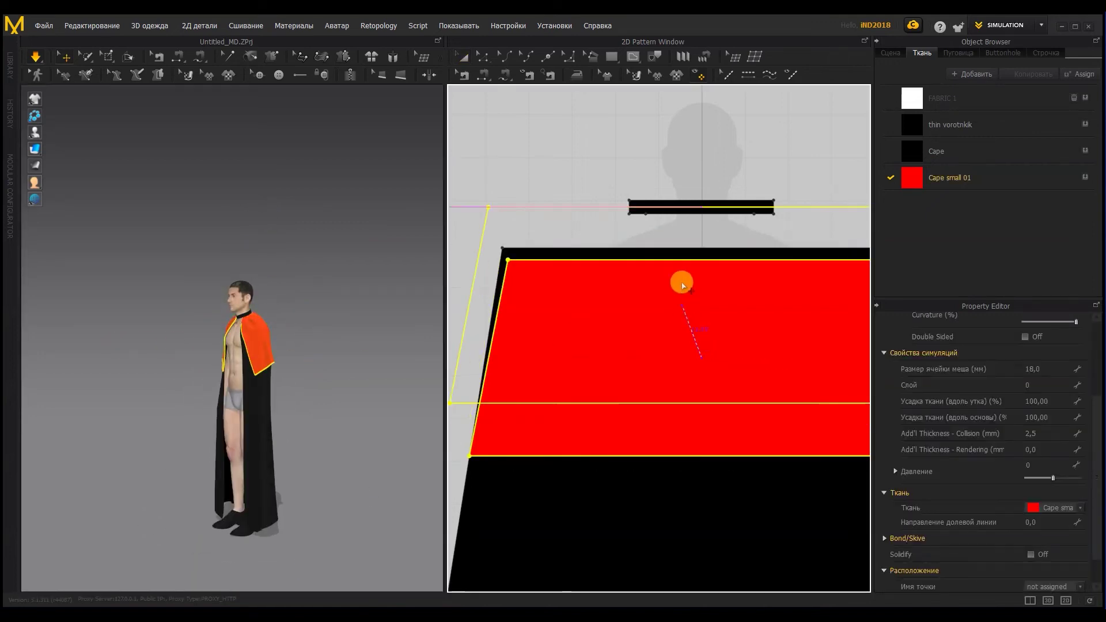
{"action": "scroll", "coordinate": [681, 283], "scroll_direction": "down", "scroll_amount": 2}
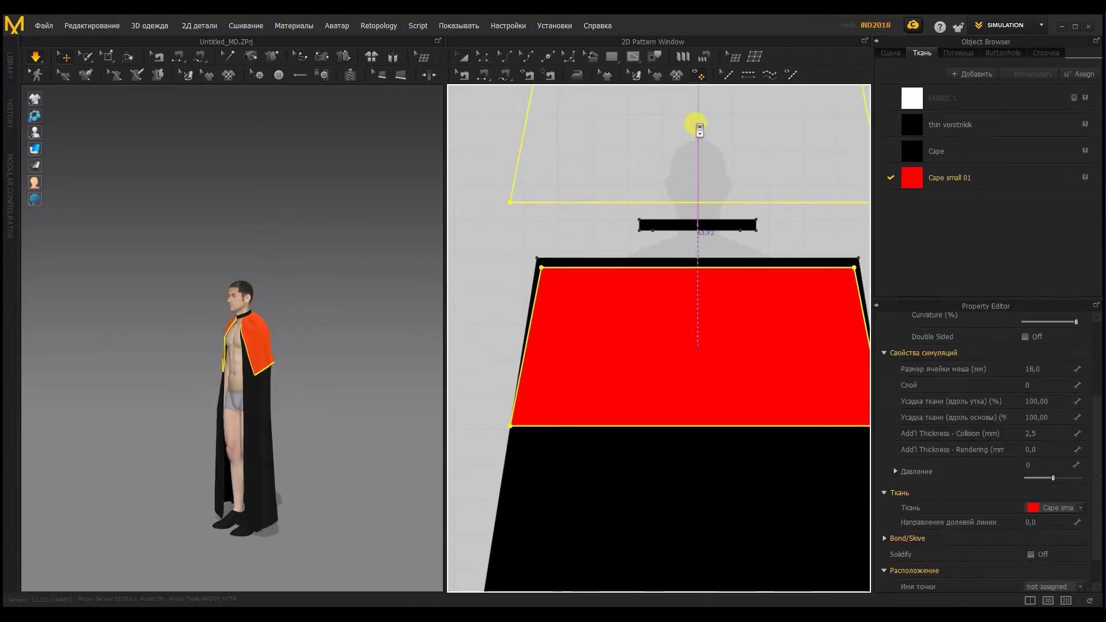
{"action": "left_click", "coordinate": [695, 125]}
- Reset the 3D arrangement of the duplicated short cape pattern
{"action": "right_click_drag", "start_coordinate": [268, 290], "coordinate": [238, 297]}
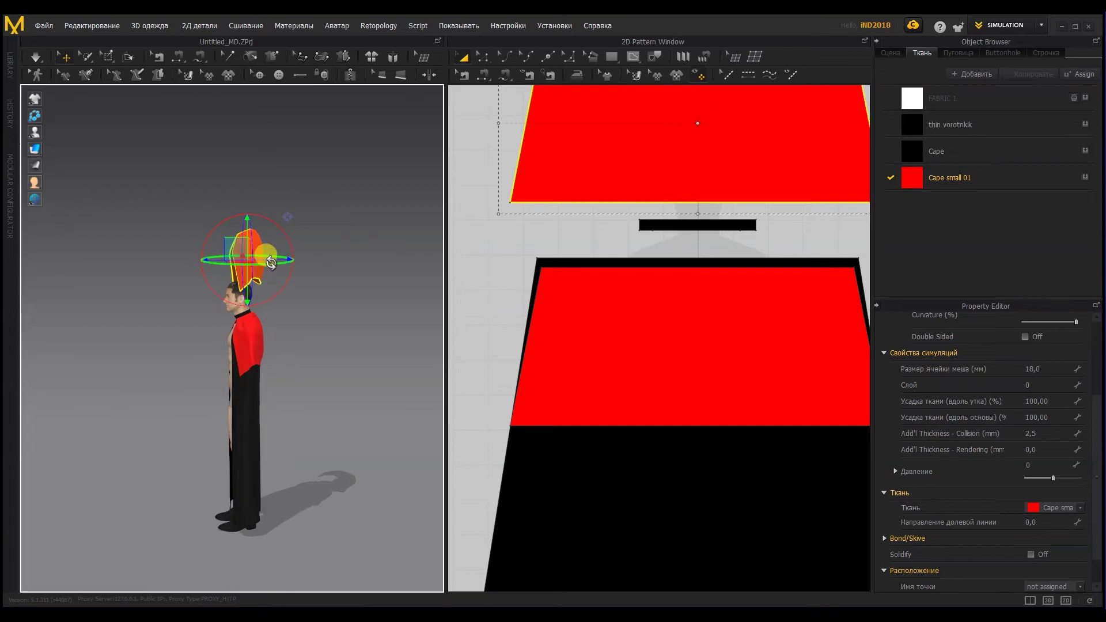
{"action": "left_click_drag", "start_coordinate": [274, 259], "coordinate": [292, 257]}
{"action": "right_click", "coordinate": [279, 250]}
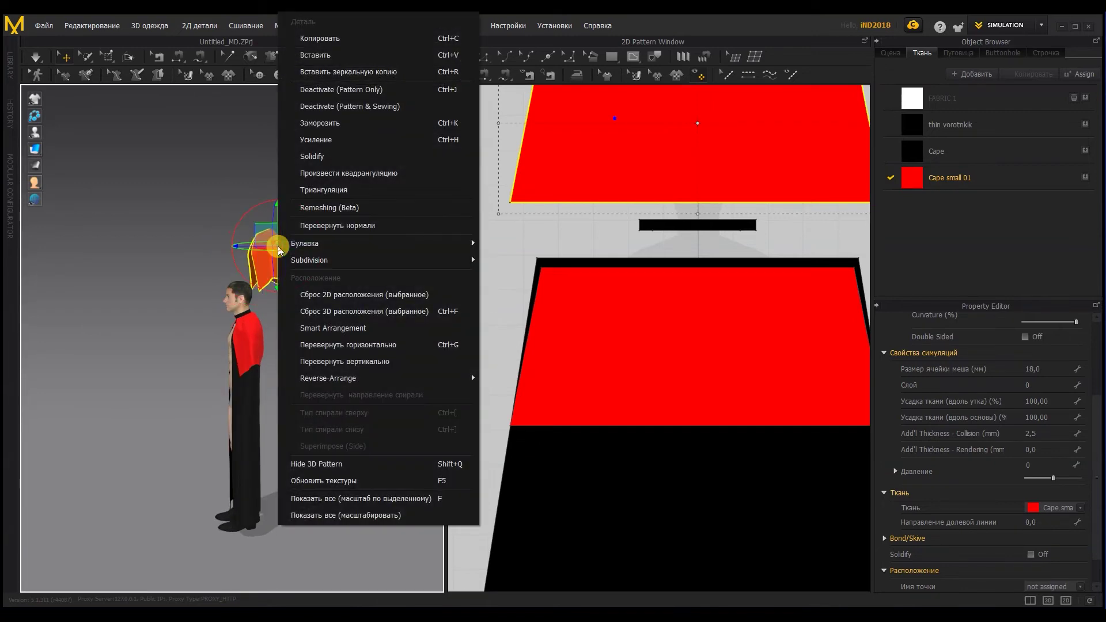
{"action": "left_click", "coordinate": [321, 312]}
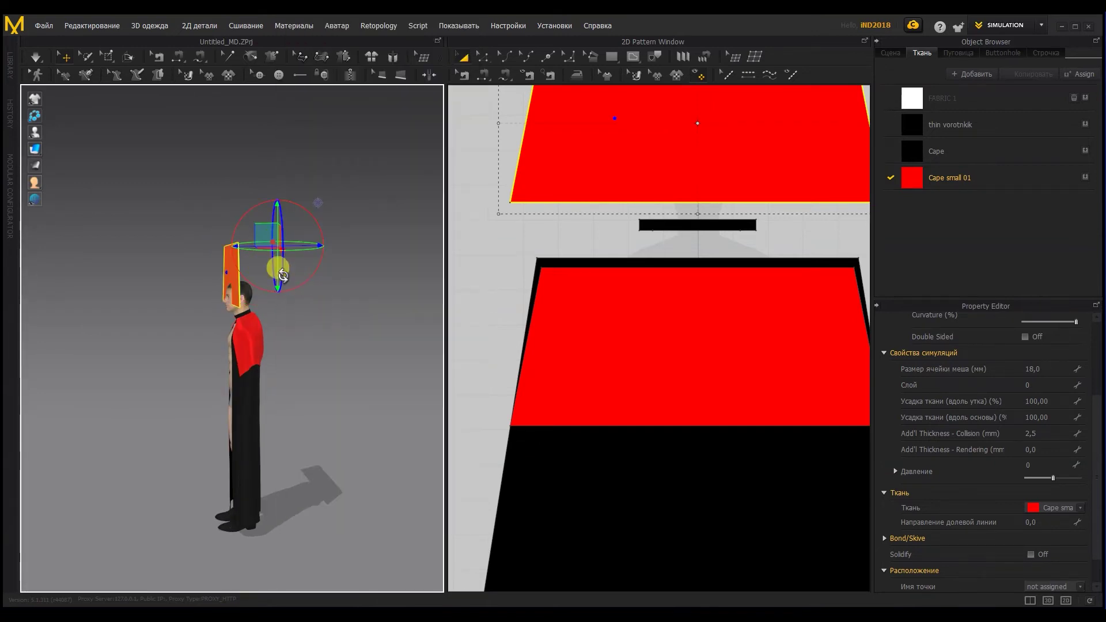
- Place the duplicated cape pattern behind the avatar's upper back and flip it horizontally
{"action": "right_click_drag", "start_coordinate": [253, 251], "coordinate": [205, 286]}
{"action": "left_click_drag", "start_coordinate": [250, 252], "coordinate": [247, 298]}
{"action": "right_click", "coordinate": [254, 297]}
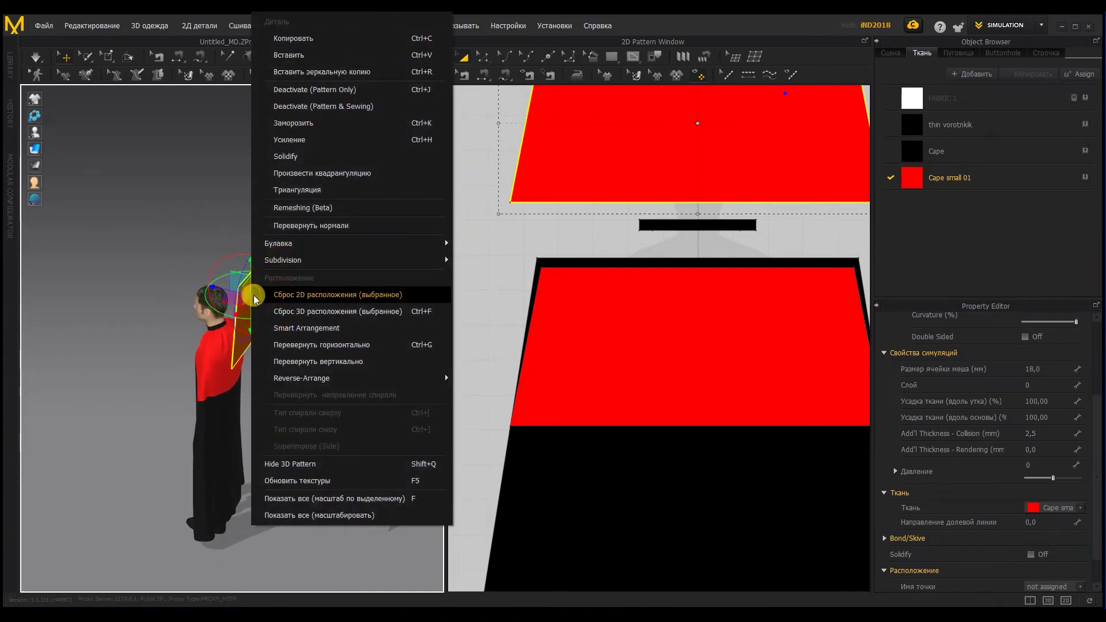
{"action": "left_click", "coordinate": [321, 345]}
{"action": "right_click_drag", "start_coordinate": [321, 345], "coordinate": [368, 328]}
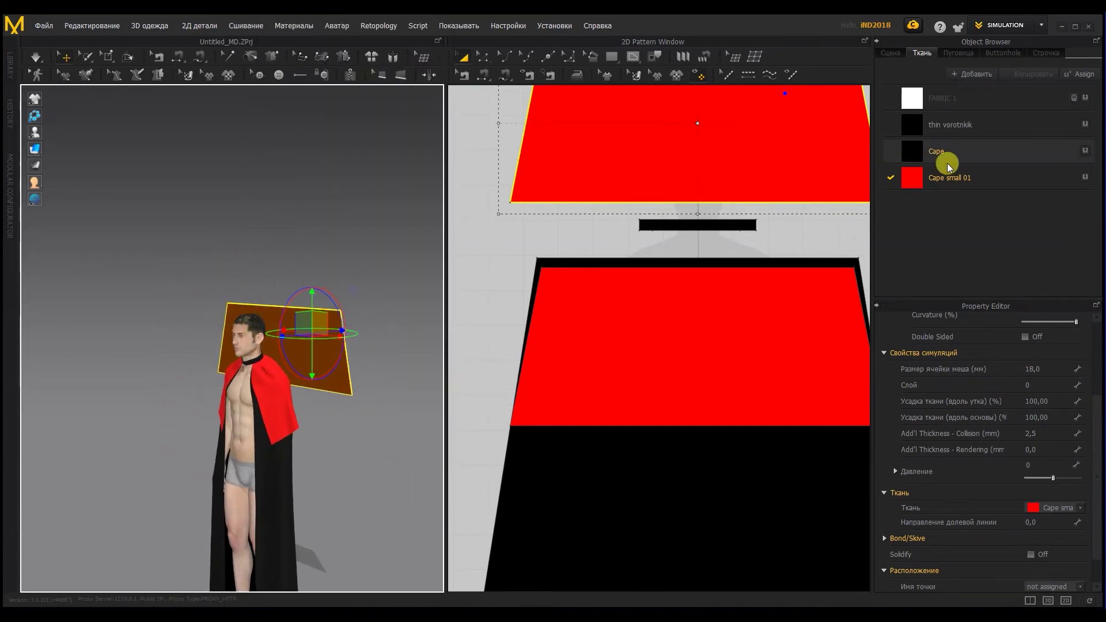
- Add a fabric named "Cape small 02" with the color Black and the Silk_Chiffon physical property preset
{"action": "left_click", "coordinate": [971, 73]}
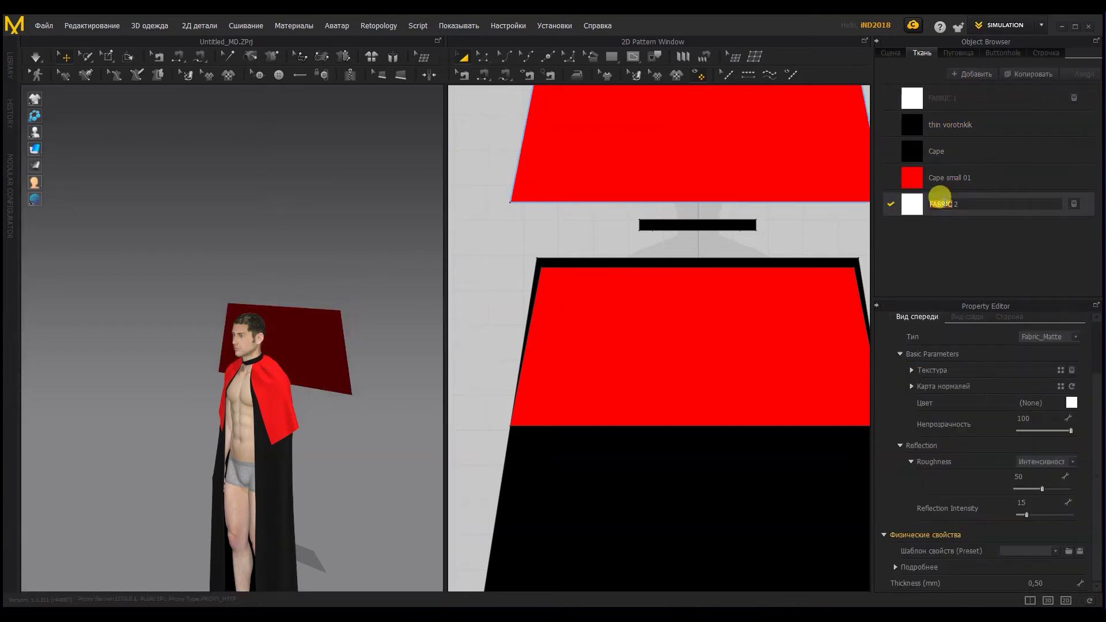
{"action": "key", "text": "Return"}
{"action": "left_click", "coordinate": [1071, 403]}
{"action": "left_click", "coordinate": [529, 380]}
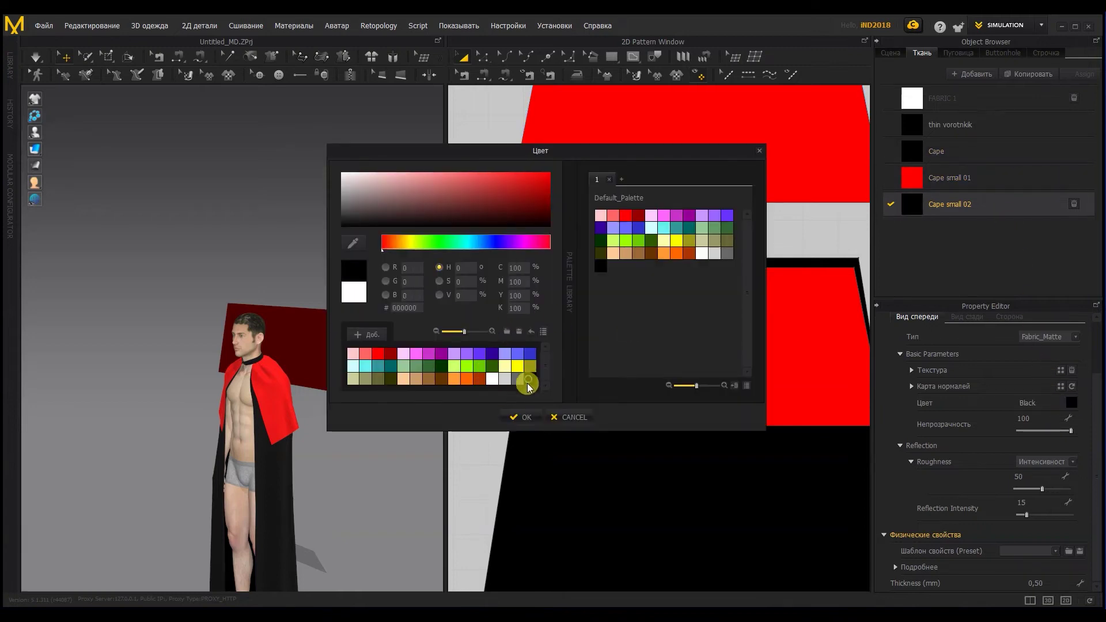
{"action": "left_click", "coordinate": [521, 417]}
{"action": "left_click", "coordinate": [1050, 546]}
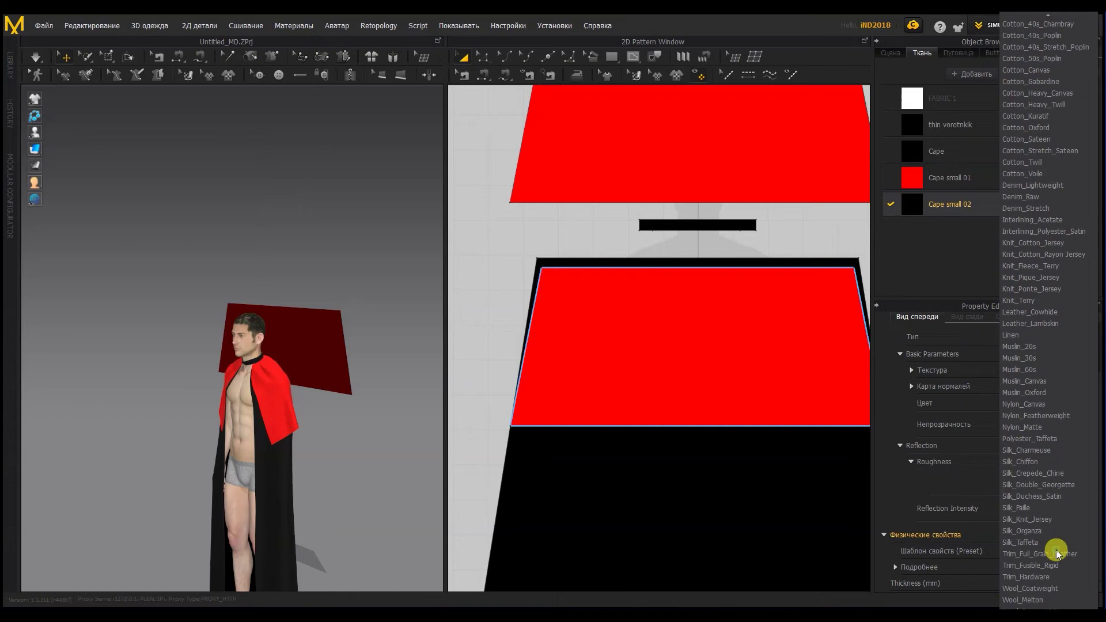
{"action": "left_click", "coordinate": [1039, 463]}
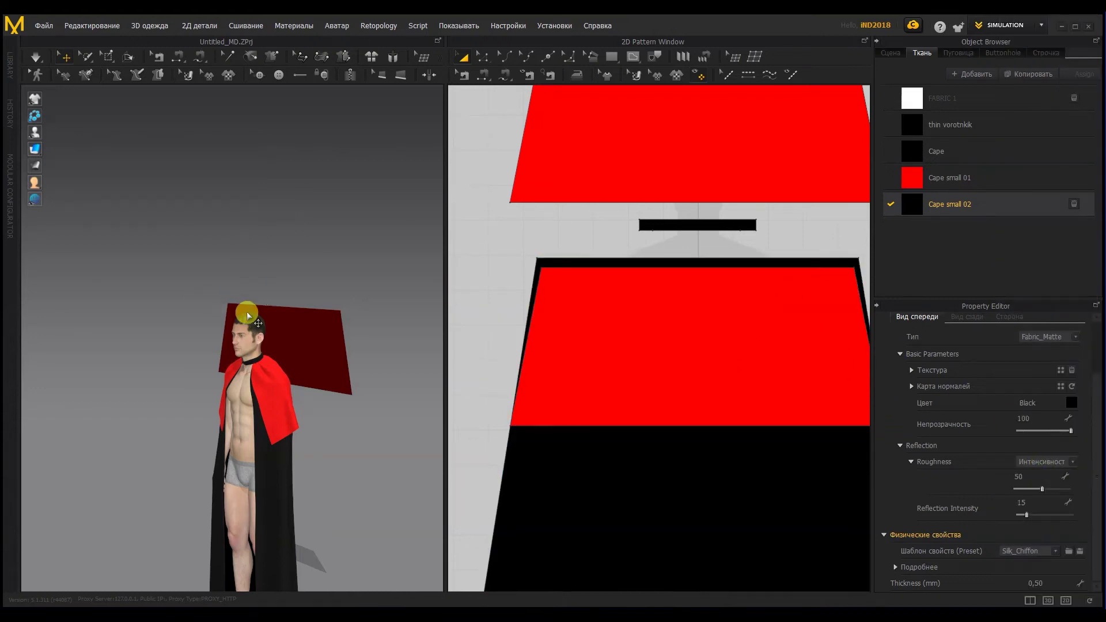
- Assign the "Cape small 02" fabric to the duplicated short cape pattern
{"action": "scroll", "coordinate": [711, 306], "scroll_direction": "down", "scroll_amount": 2}
{"action": "left_click", "coordinate": [681, 191]}
{"action": "left_click", "coordinate": [1069, 510]}
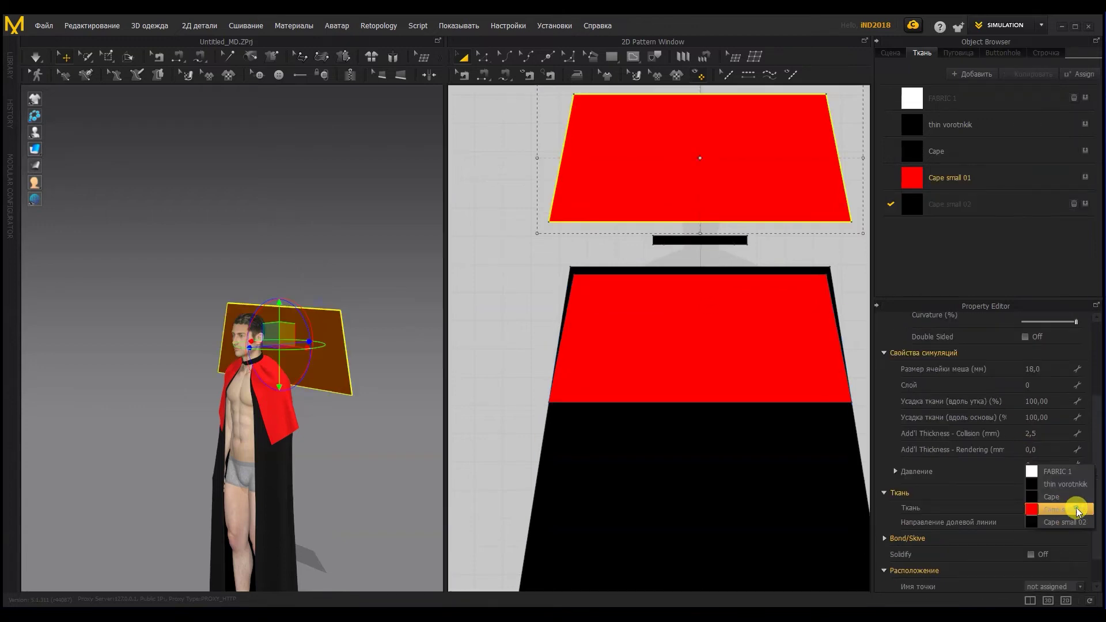
{"action": "left_click", "coordinate": [1074, 523]}
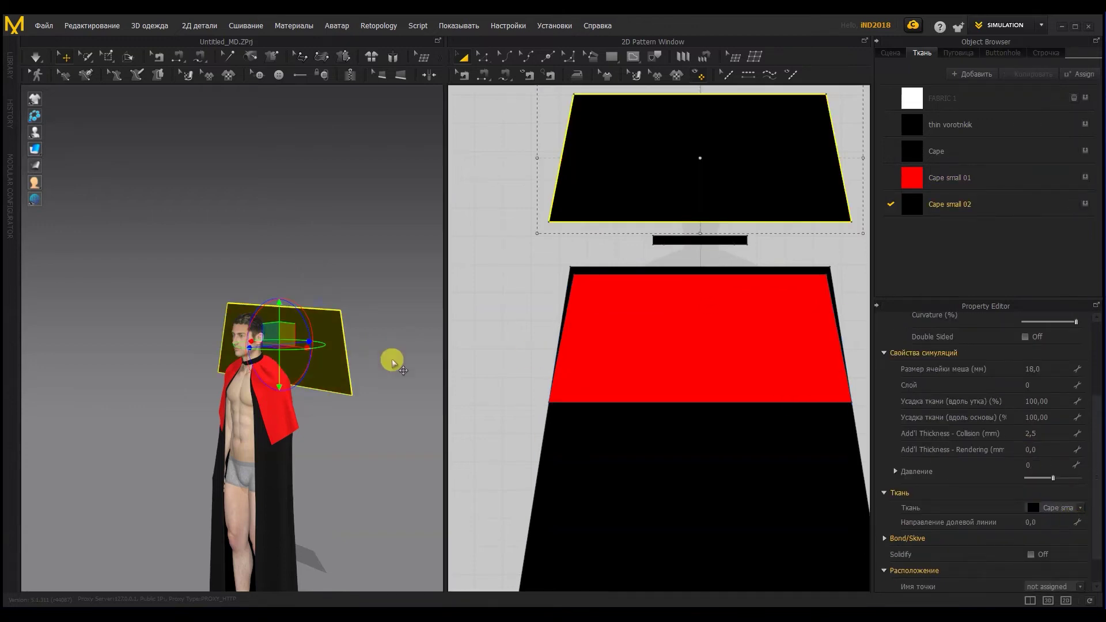
- Sew the upper edge of the black short cape pattern to the neck band's lower edge and simulate it
{"action": "right_click_drag", "start_coordinate": [389, 357], "coordinate": [328, 370]}
{"action": "middle_click_drag", "start_coordinate": [676, 184], "coordinate": [665, 265]}
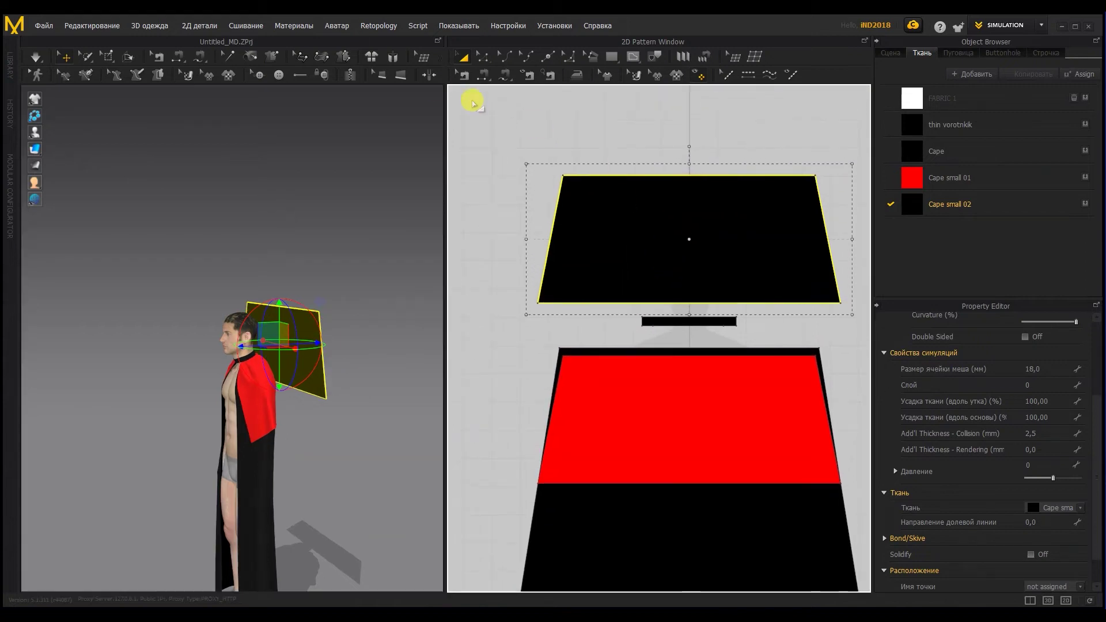
{"action": "left_click", "coordinate": [487, 75]}
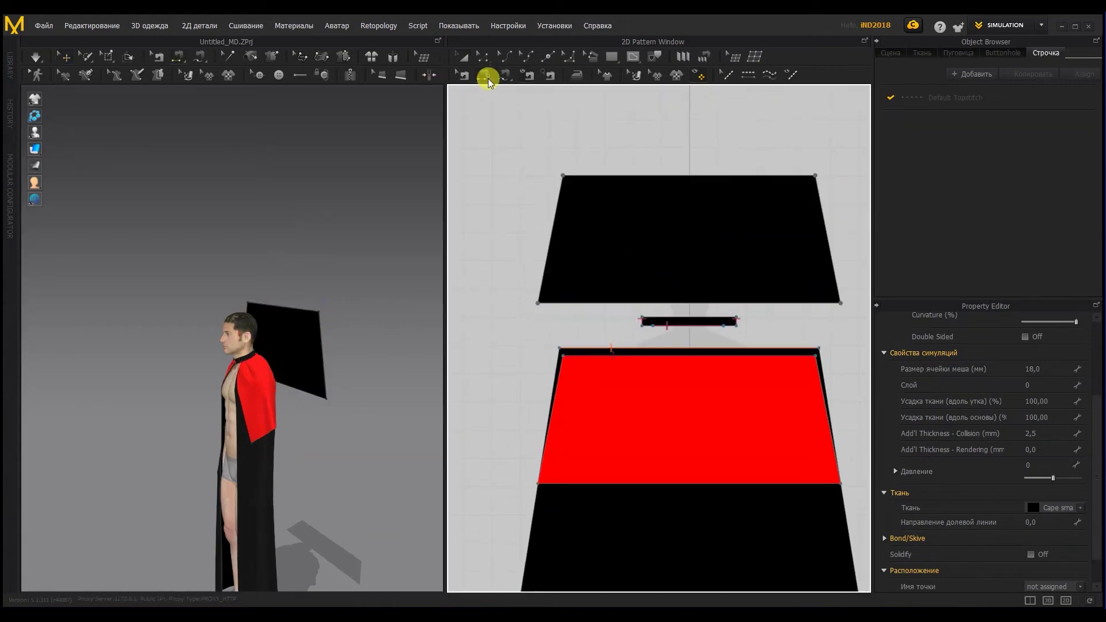
{"action": "left_click", "coordinate": [636, 187]}
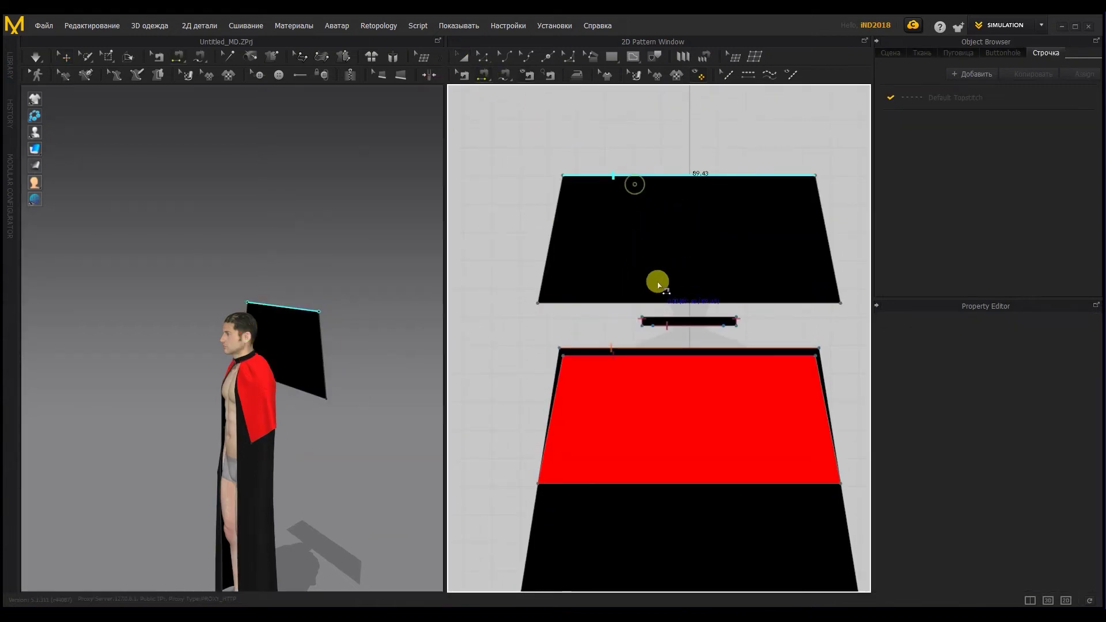
{"action": "left_click", "coordinate": [674, 327]}
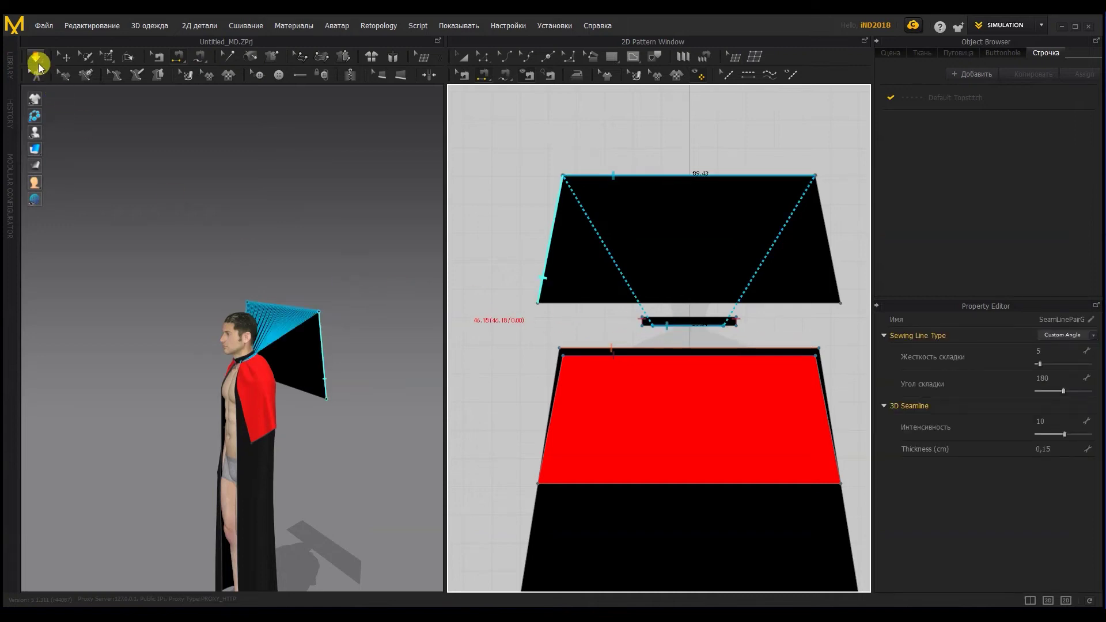
{"action": "left_click", "coordinate": [37, 60]}
{"action": "left_click", "coordinate": [233, 217]}
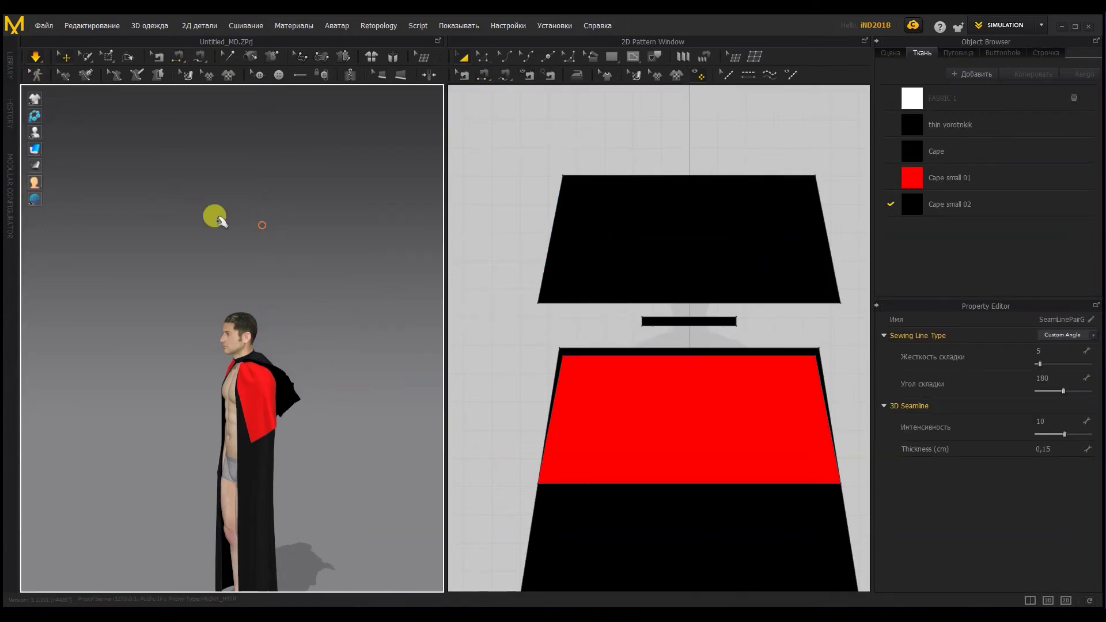
- Pull the black short cape's front edges and corners into place over the red layer during simulation
{"action": "right_click_drag", "start_coordinate": [233, 216], "coordinate": [145, 217]}
{"action": "right_click_drag", "start_coordinate": [239, 278], "coordinate": [454, 277]}
{"action": "scroll", "coordinate": [376, 409], "scroll_direction": "up", "scroll_amount": 5}
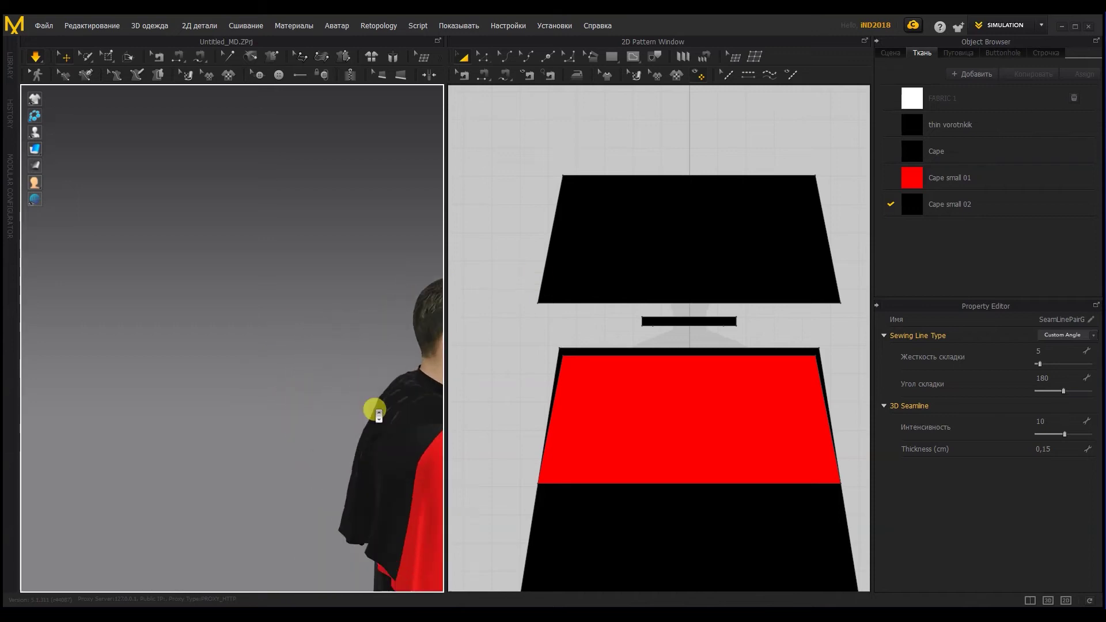
{"action": "scroll", "coordinate": [376, 409], "scroll_direction": "up", "scroll_amount": 2}
{"action": "middle_click_drag", "start_coordinate": [377, 410], "coordinate": [308, 367]}
{"action": "left_click_drag", "start_coordinate": [314, 491], "coordinate": [378, 513]}
{"action": "right_click_drag", "start_coordinate": [380, 516], "coordinate": [106, 461]}
{"action": "left_click_drag", "start_coordinate": [104, 461], "coordinate": [105, 350]}
{"action": "left_click_drag", "start_coordinate": [144, 526], "coordinate": [99, 537]}
{"action": "left_click_drag", "start_coordinate": [109, 408], "coordinate": [85, 402]}
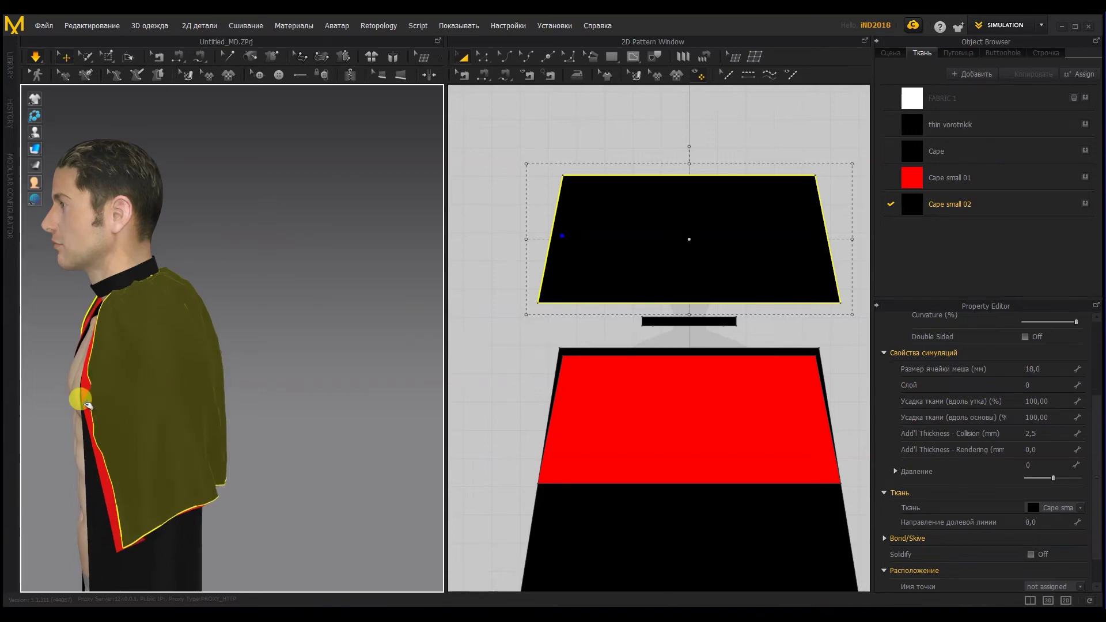
- Shorten the black short cape pattern by raising its lower edge and simulate so the red layer shows beneath
{"action": "right_click_drag", "start_coordinate": [84, 402], "coordinate": [196, 373]}
{"action": "scroll", "coordinate": [196, 374], "scroll_direction": "down", "scroll_amount": 2}
{"action": "middle_click_drag", "start_coordinate": [196, 373], "coordinate": [273, 290]}
{"action": "left_click", "coordinate": [272, 289]}
{"action": "right_click_drag", "start_coordinate": [272, 289], "coordinate": [35, 311]}
{"action": "right_click_drag", "start_coordinate": [151, 275], "coordinate": [403, 254]}
{"action": "left_click", "coordinate": [677, 299]}
{"action": "scroll", "coordinate": [683, 303], "scroll_direction": "up", "scroll_amount": 2}
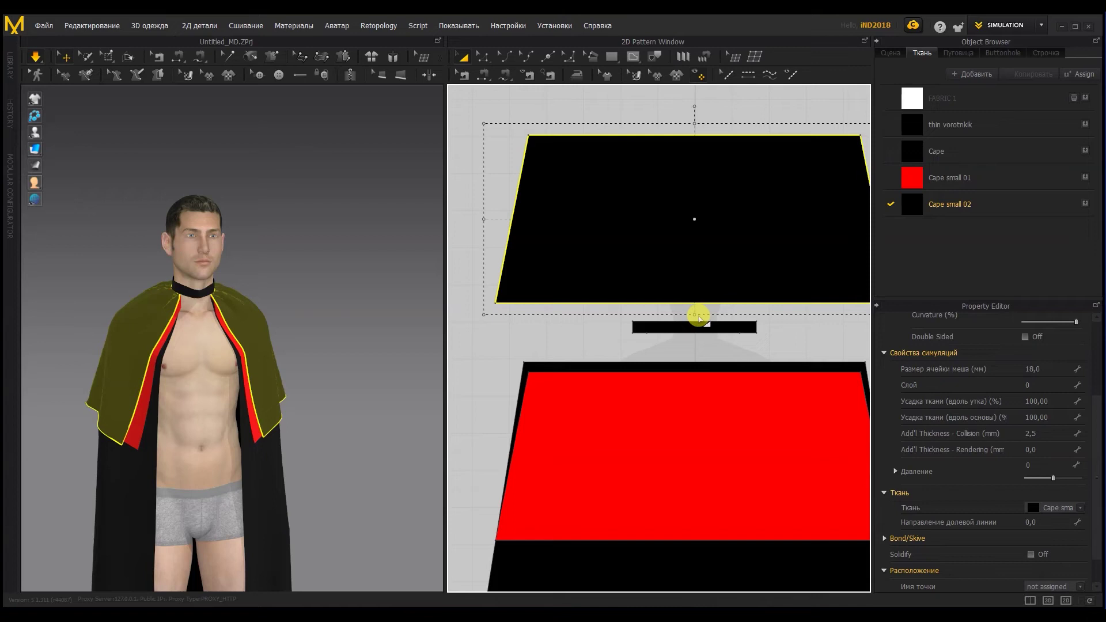
{"action": "left_click_drag", "start_coordinate": [694, 311], "coordinate": [694, 299]}
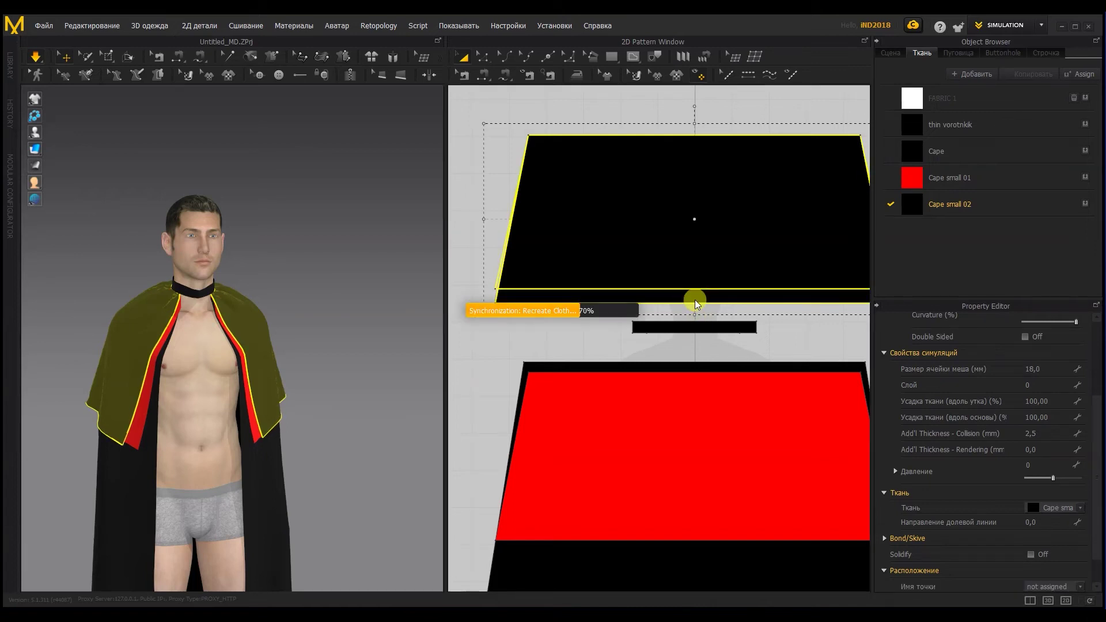
{"action": "left_click", "coordinate": [32, 65]}
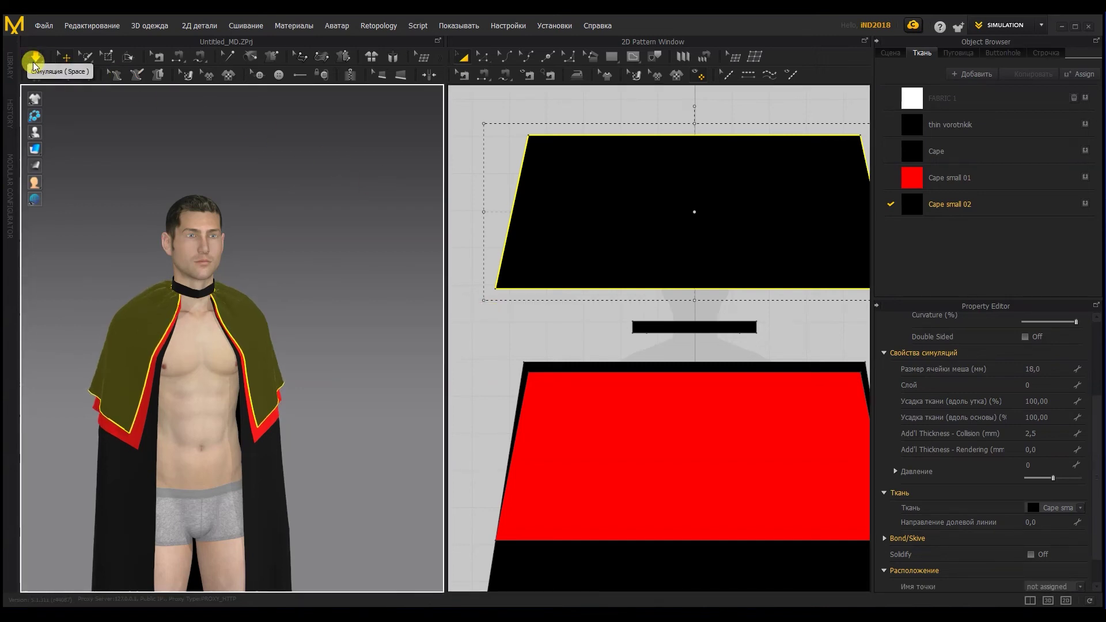
- Draw a wide rectangular collar pattern centered above the black short cape in the 2D layout
{"action": "scroll", "coordinate": [626, 476], "scroll_direction": "down", "scroll_amount": 2}
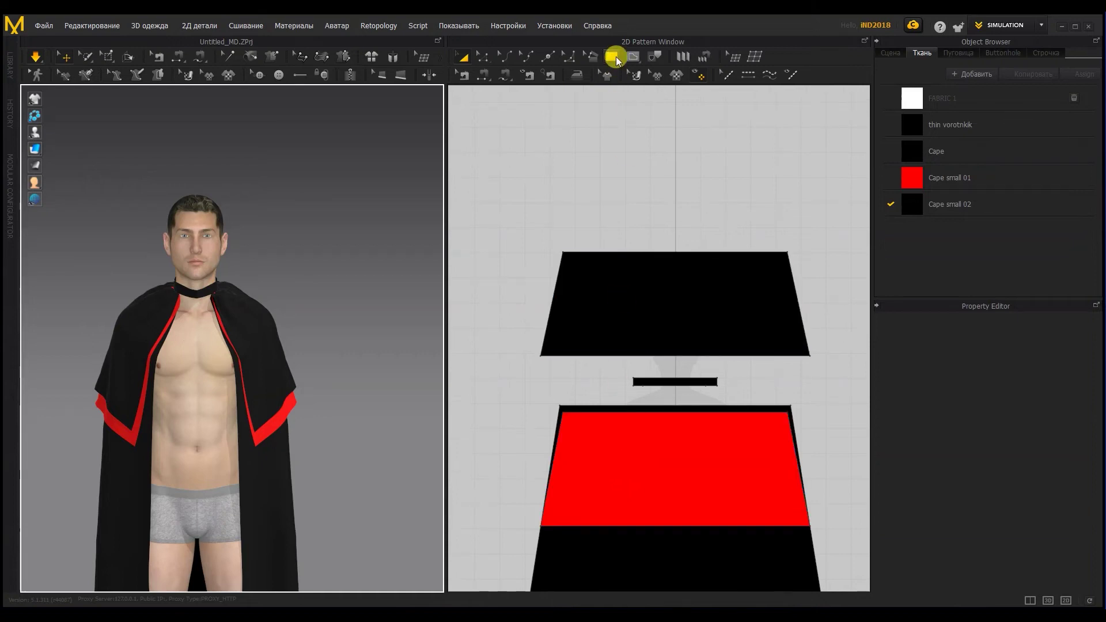
{"action": "middle_click_drag", "start_coordinate": [666, 240], "coordinate": [642, 258]}
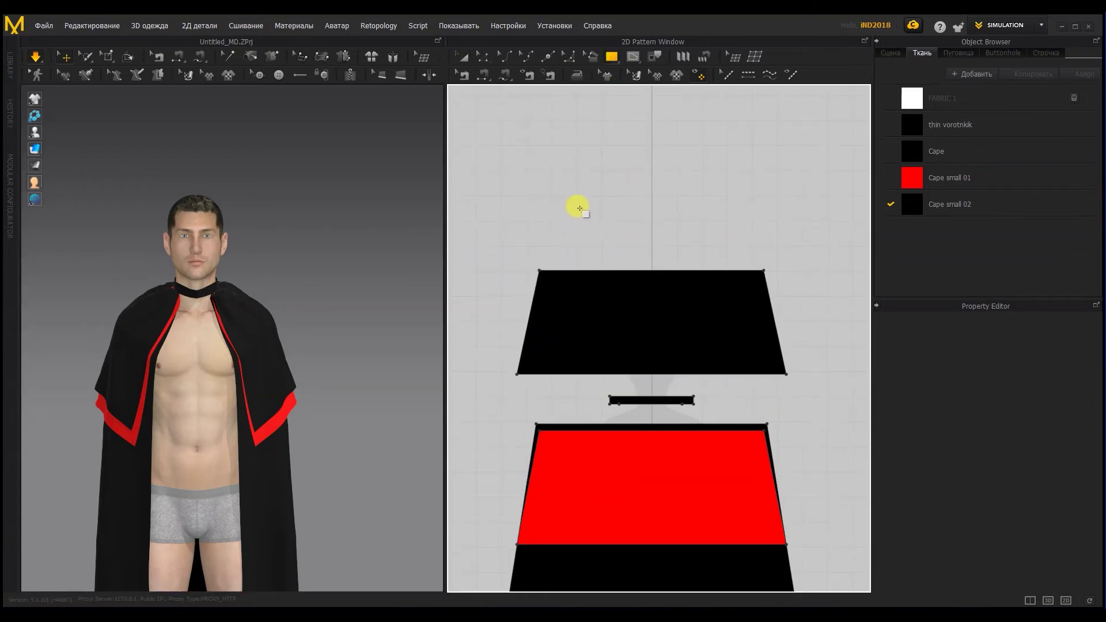
{"action": "left_click_drag", "start_coordinate": [652, 241], "coordinate": [717, 254]}
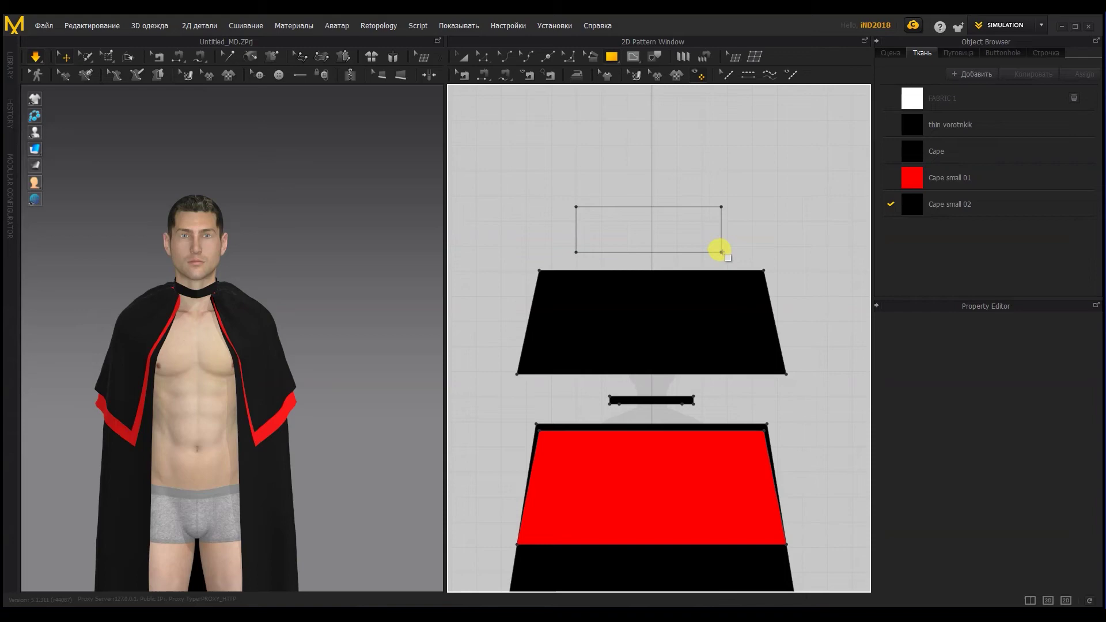
{"action": "left_click_drag", "start_coordinate": [727, 251], "coordinate": [726, 251]}
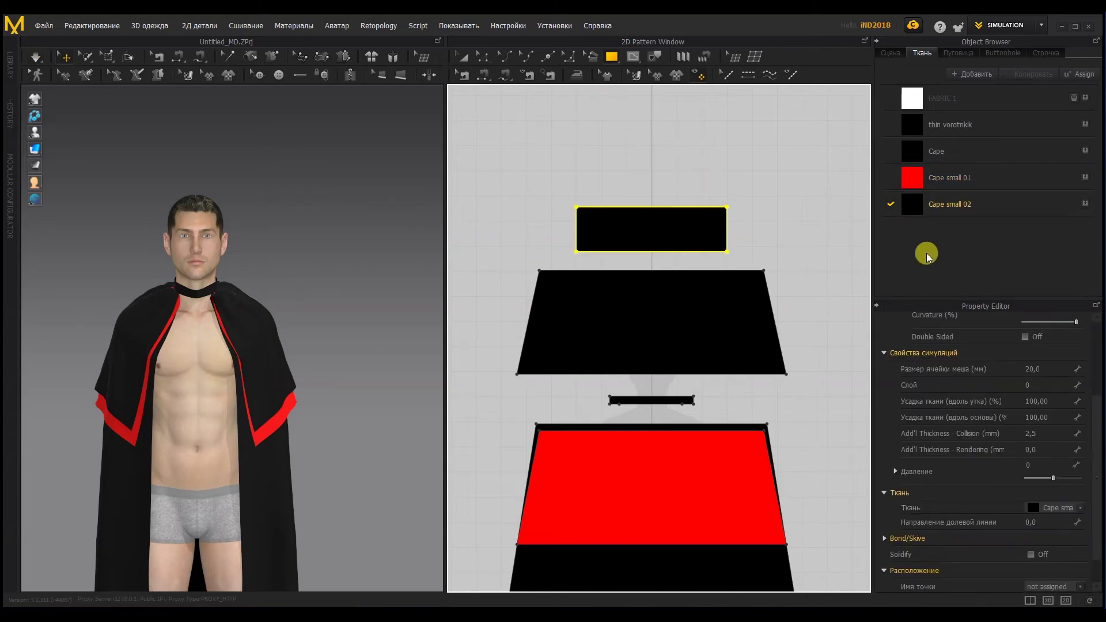
- Rename the unused white fabric "FABRIC 1" as "Vorotnik"
{"action": "left_click", "coordinate": [979, 98]}
{"action": "left_click", "coordinate": [948, 98]}
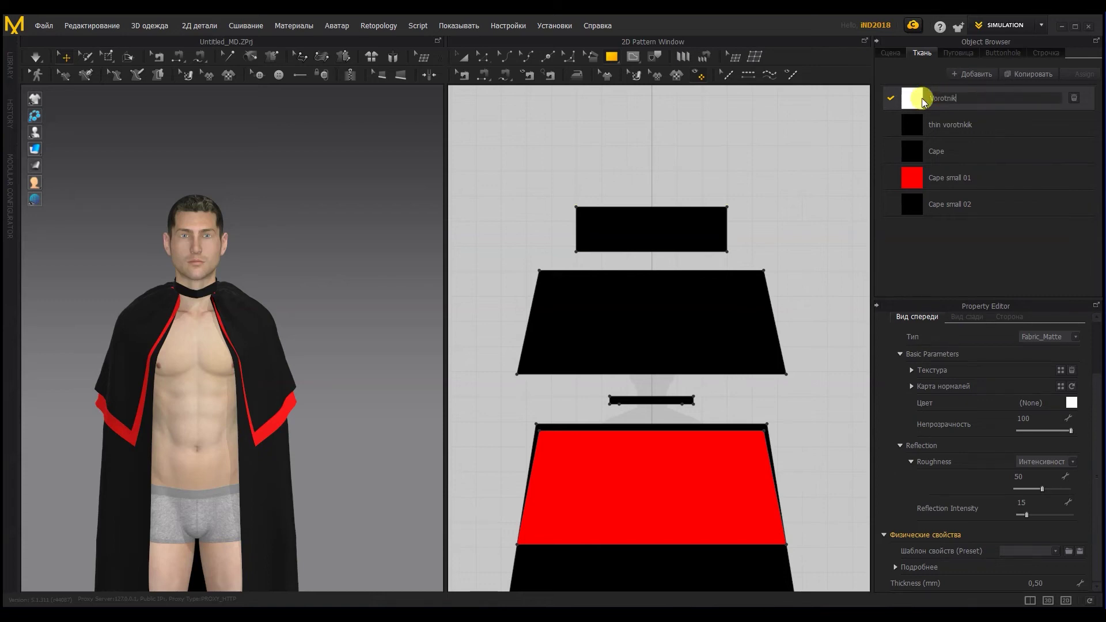
{"action": "key", "text": "Return"}
- Assign the "Vorotnik" fabric to the rectangular collar pattern
{"action": "left_click", "coordinate": [462, 57]}
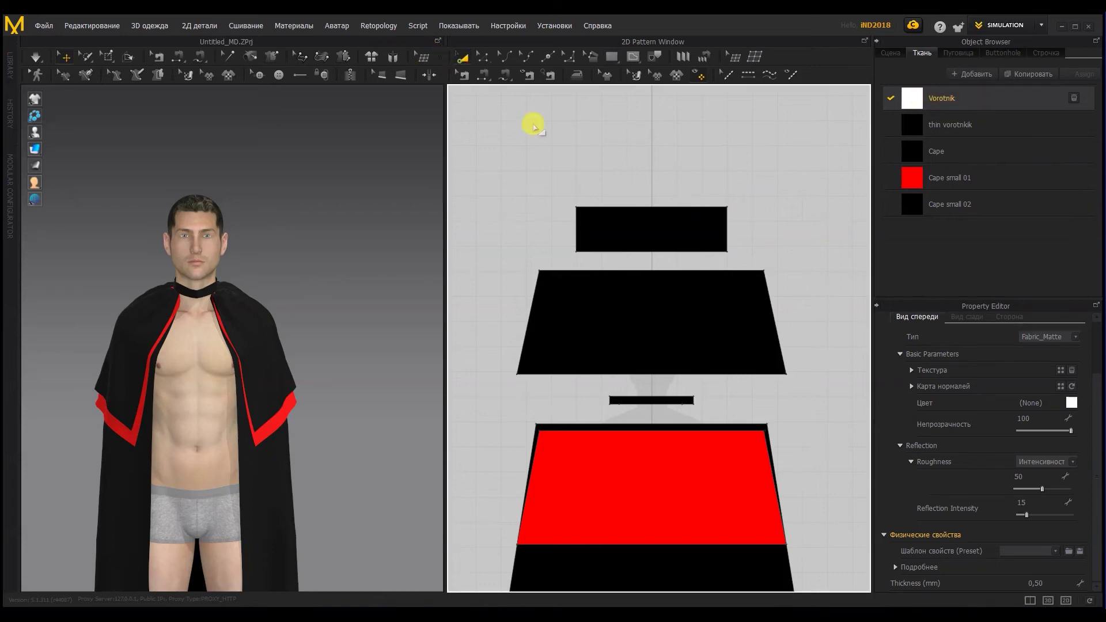
{"action": "left_click", "coordinate": [648, 226]}
{"action": "left_click", "coordinate": [1078, 510]}
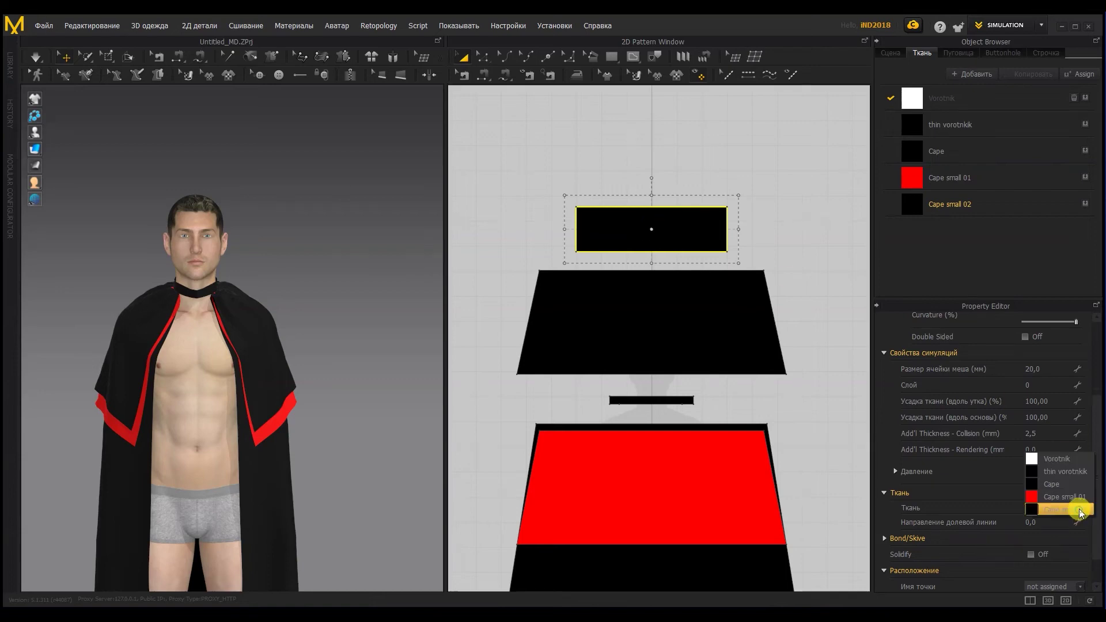
{"action": "left_click", "coordinate": [1064, 461]}
{"action": "left_click", "coordinate": [757, 213]}
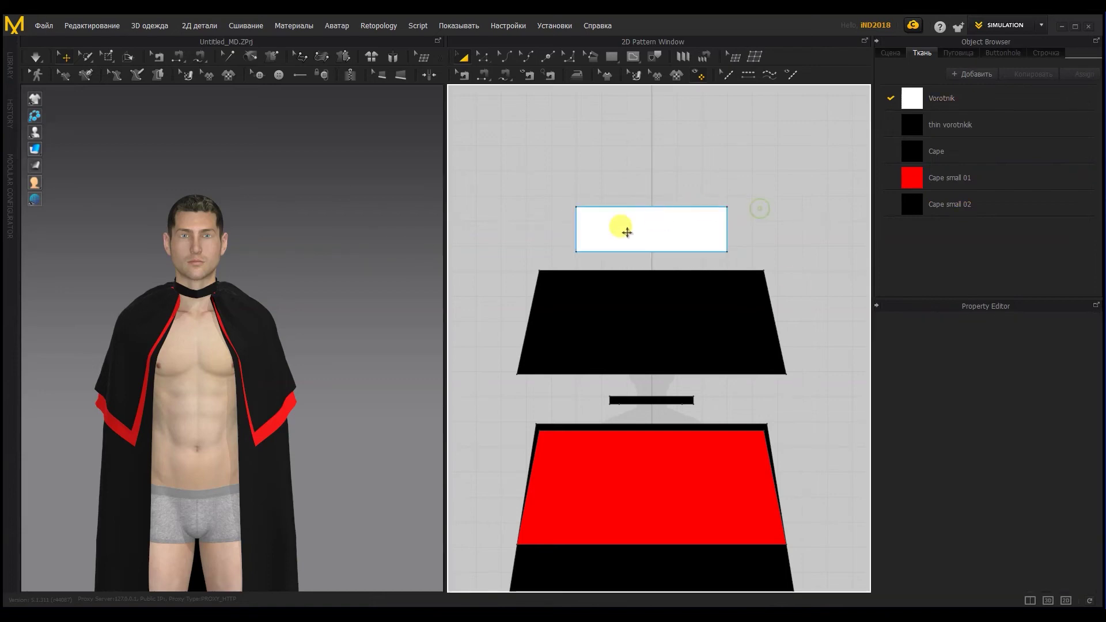
- Position the white rectangular collar pattern in 3D behind the avatar's head, just above the shoulders
{"action": "left_click", "coordinate": [625, 228]}
{"action": "scroll", "coordinate": [217, 278], "scroll_direction": "down", "scroll_amount": 3}
{"action": "right_click_drag", "start_coordinate": [217, 260], "coordinate": [153, 253]}
{"action": "middle_click_drag", "start_coordinate": [224, 132], "coordinate": [190, 216]}
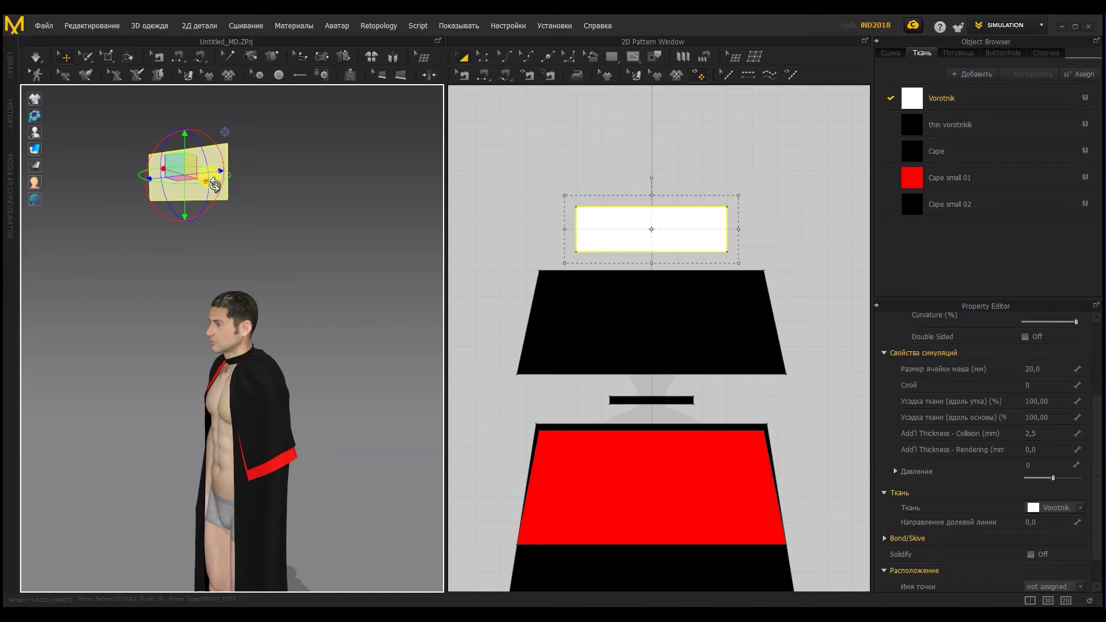
{"action": "right_click_drag", "start_coordinate": [266, 201], "coordinate": [209, 202]}
{"action": "left_click_drag", "start_coordinate": [209, 206], "coordinate": [266, 317]}
{"action": "right_click_drag", "start_coordinate": [313, 299], "coordinate": [249, 300]}
- Flip the collar pattern horizontally in the 3D view
{"action": "right_click", "coordinate": [247, 301]}
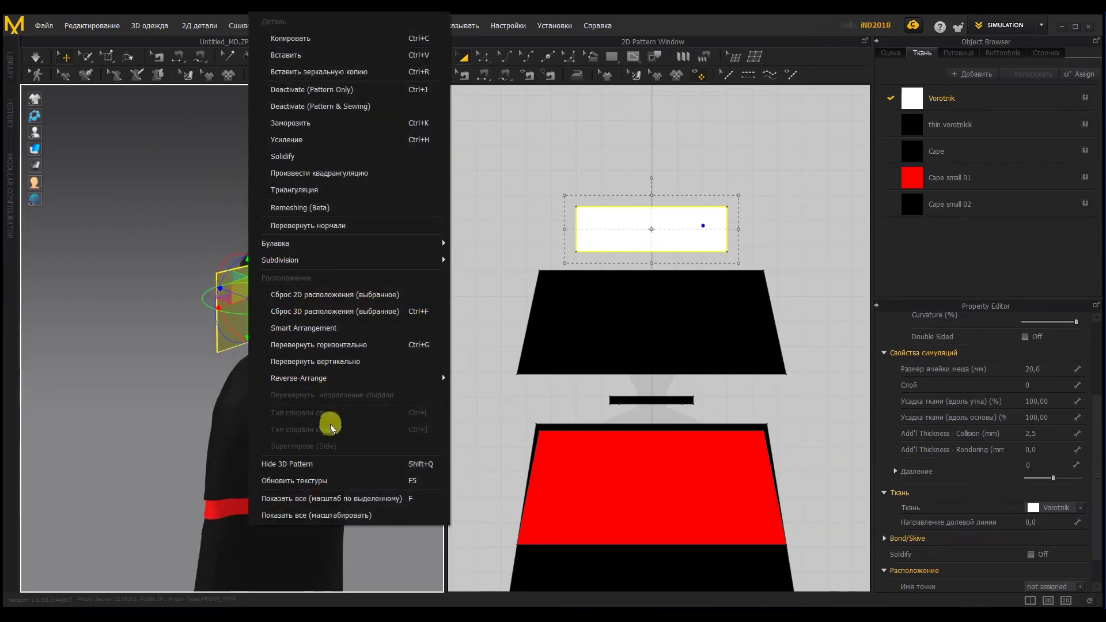
{"action": "left_click", "coordinate": [334, 344]}
{"action": "right_click_drag", "start_coordinate": [316, 321], "coordinate": [256, 303]}
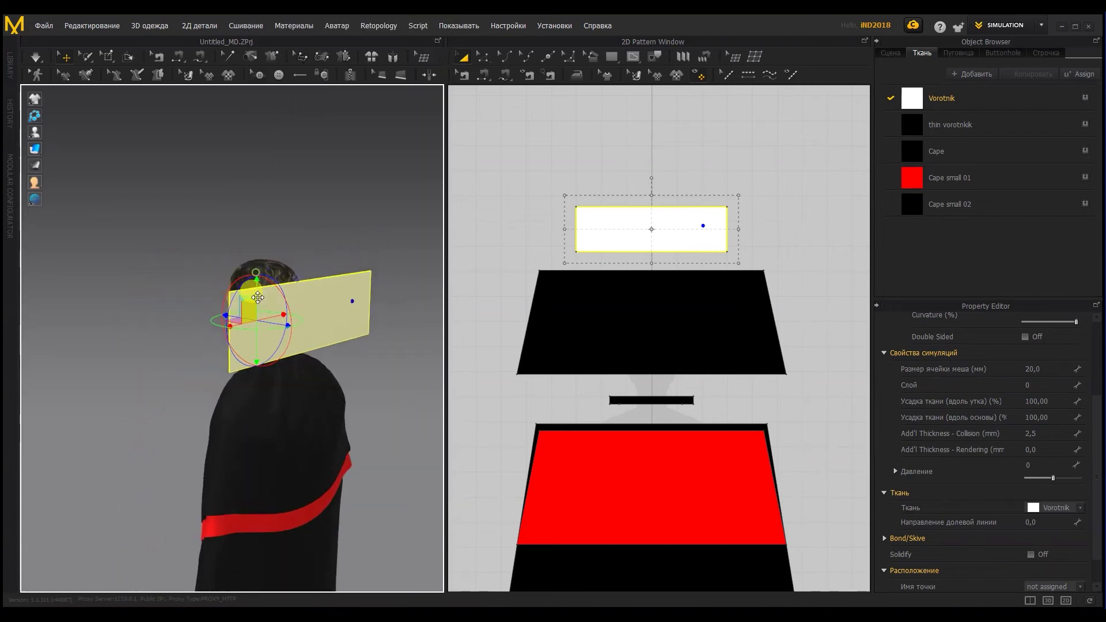
{"action": "left_click", "coordinate": [386, 321]}
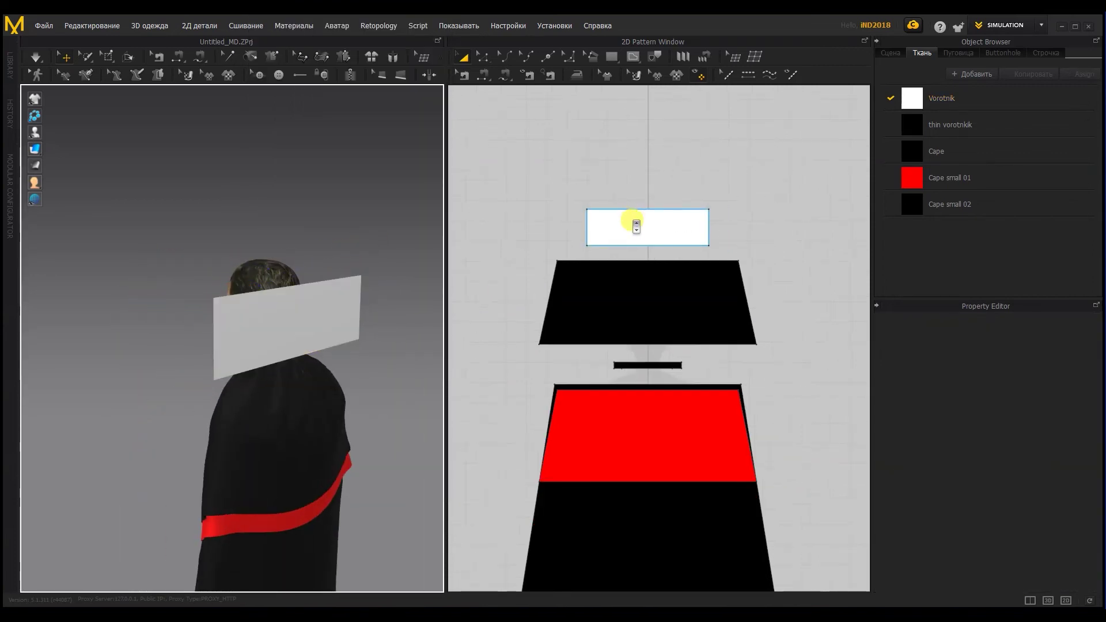
- Taper the collar rectangle into a trapezoid by moving each lower corner inward about 10 cm
{"action": "scroll", "coordinate": [632, 220], "scroll_direction": "up", "scroll_amount": 4}
{"action": "left_click", "coordinate": [482, 56]}
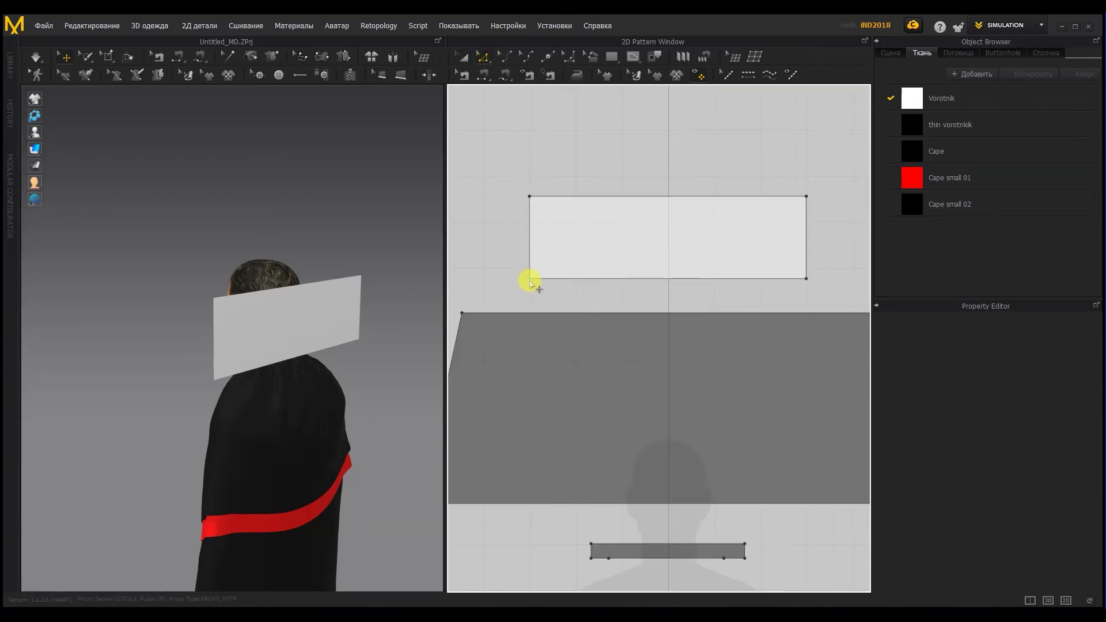
{"action": "left_click_drag", "start_coordinate": [530, 282], "coordinate": [563, 284]}
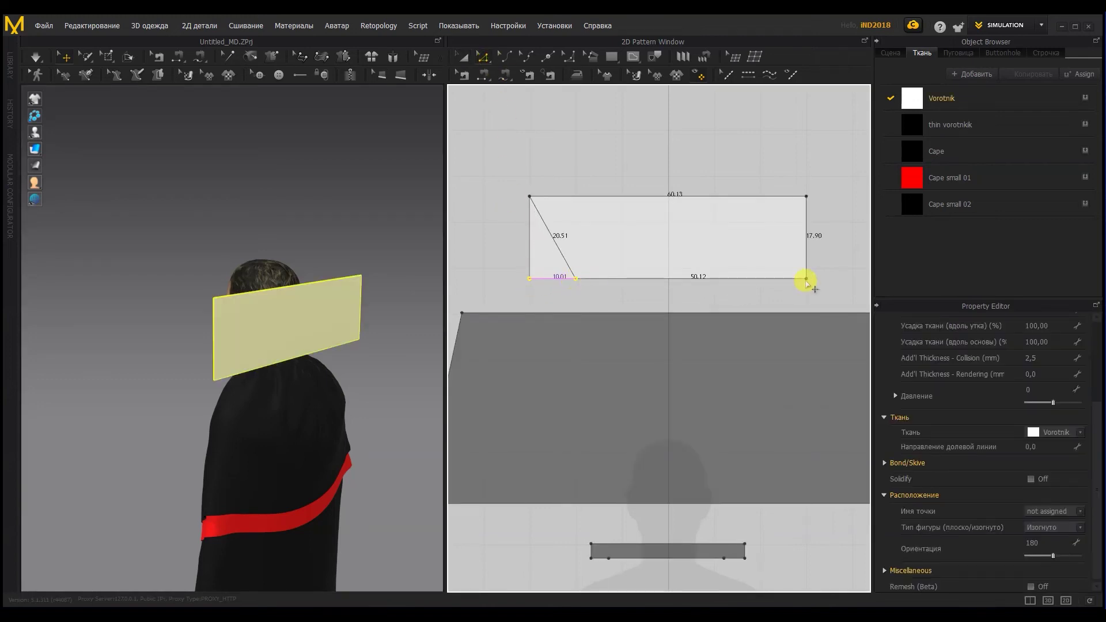
{"action": "left_click", "coordinate": [805, 280]}
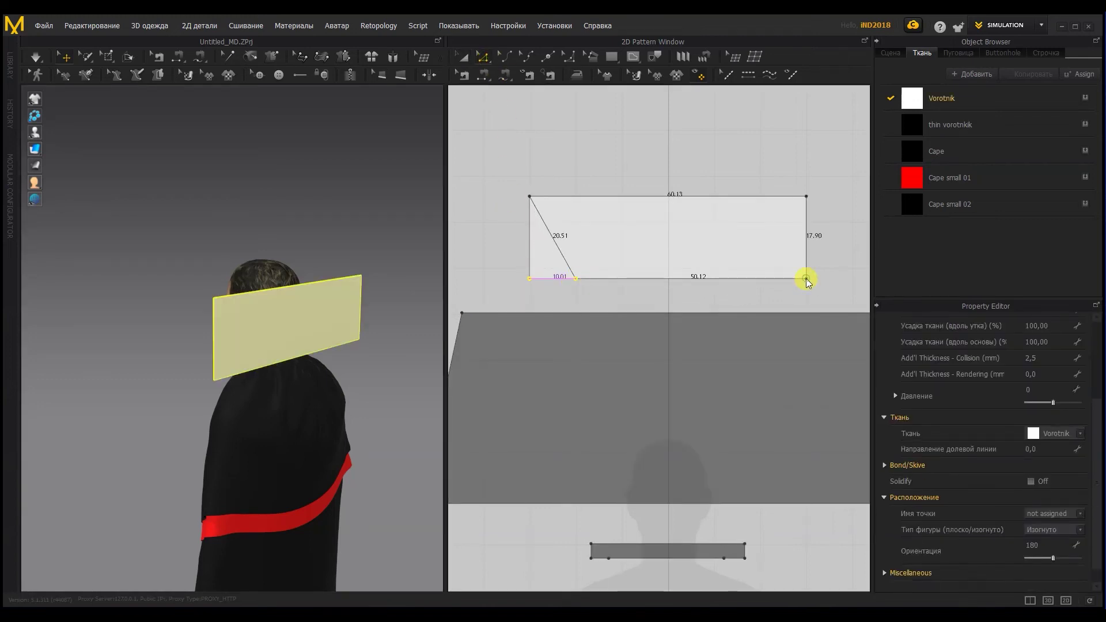
{"action": "left_click", "coordinate": [805, 280]}
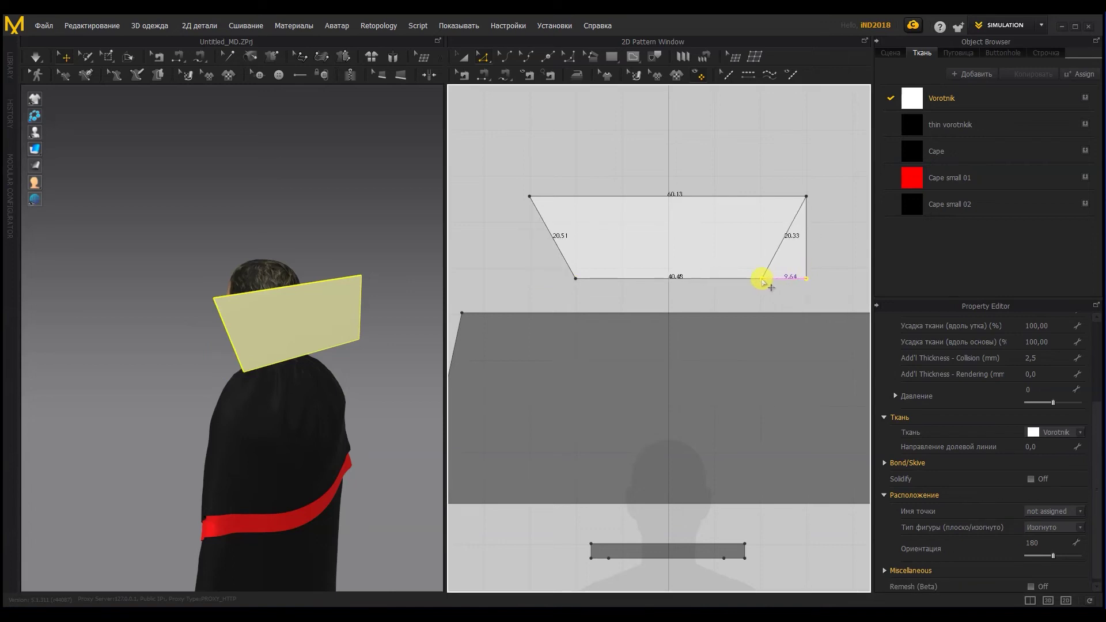
{"action": "left_click_drag", "start_coordinate": [762, 280], "coordinate": [761, 280]}
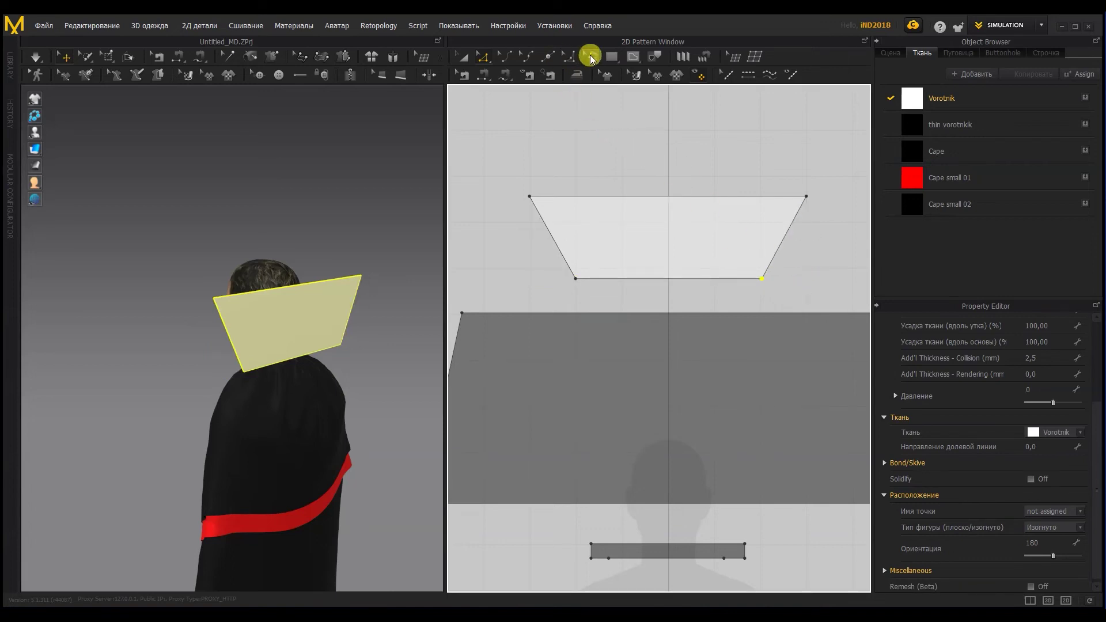
- Curve the collar's lower and upper edges upward at the middle to form an arched band
{"action": "left_click", "coordinate": [509, 57]}
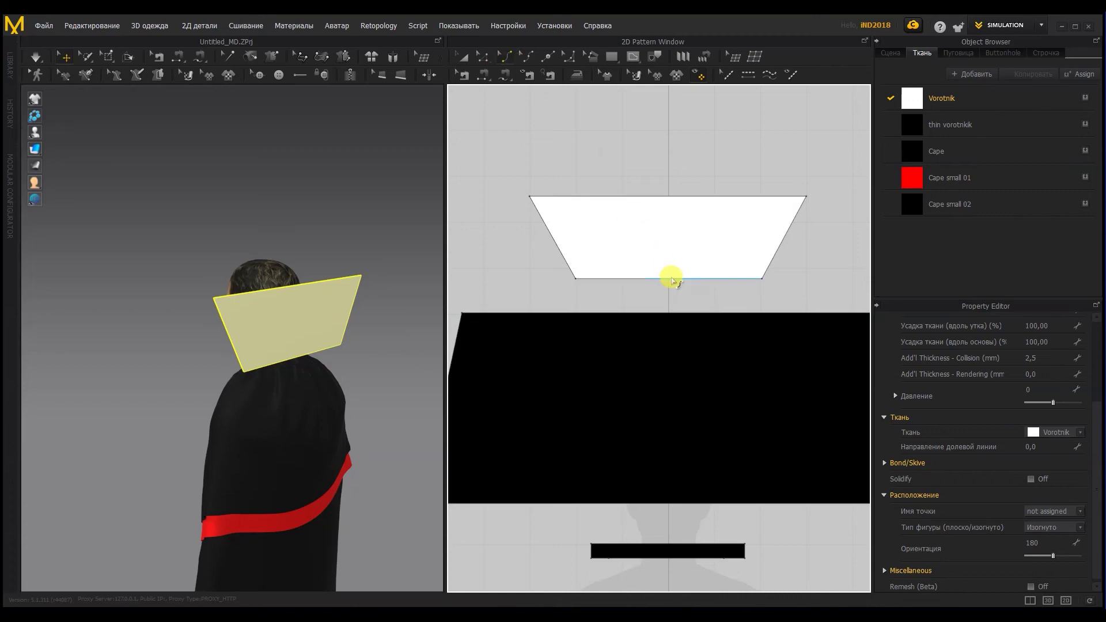
{"action": "left_click_drag", "start_coordinate": [669, 280], "coordinate": [669, 276]}
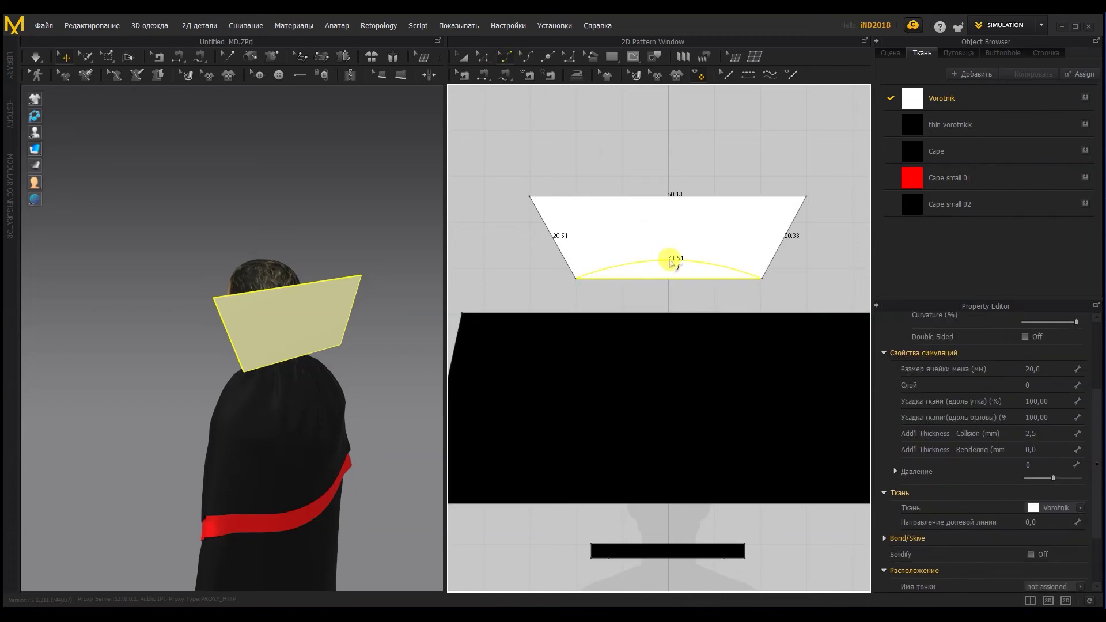
{"action": "left_click_drag", "start_coordinate": [671, 260], "coordinate": [672, 261]}
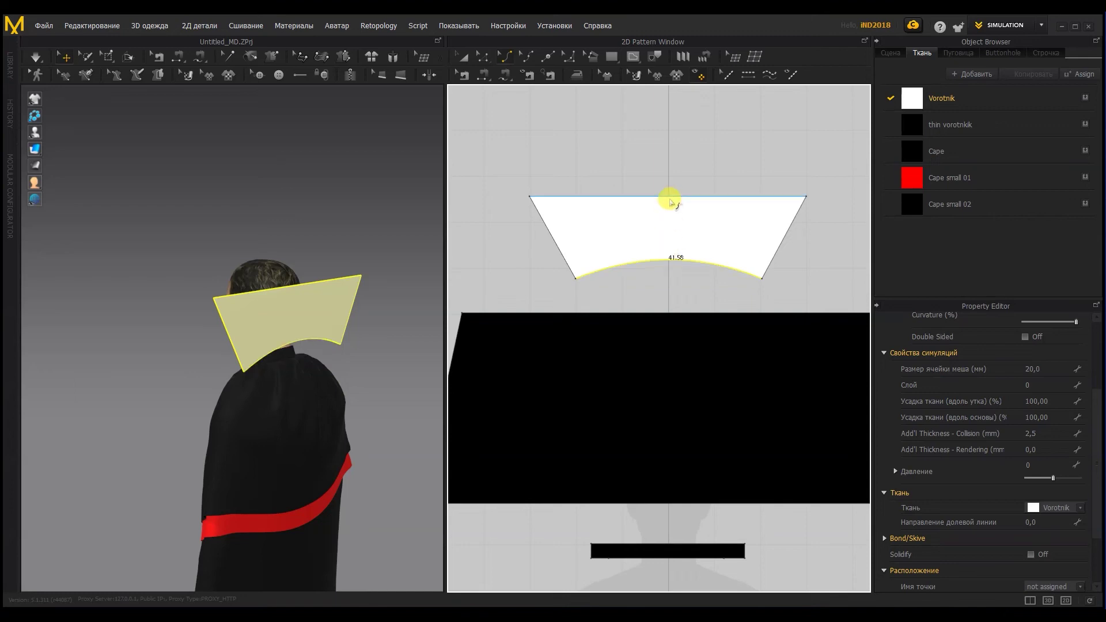
{"action": "left_click_drag", "start_coordinate": [669, 196], "coordinate": [672, 181]}
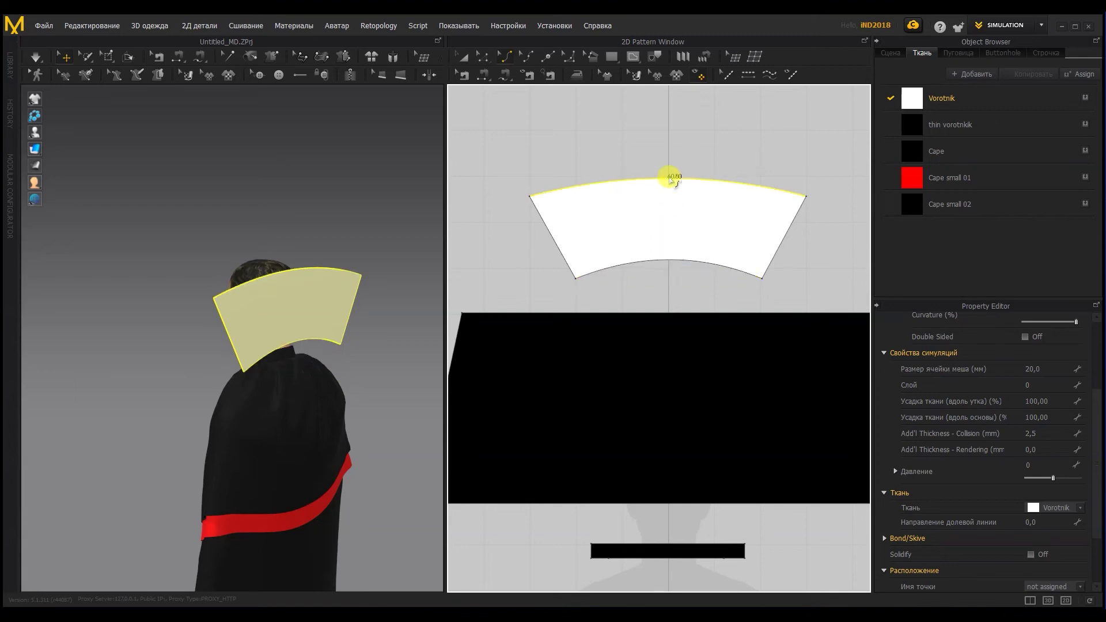
- Sew the collar's curved lower edge to the lower edge of the thin black neckband and start the simulation
{"action": "right_click_drag", "start_coordinate": [293, 252], "coordinate": [420, 304]}
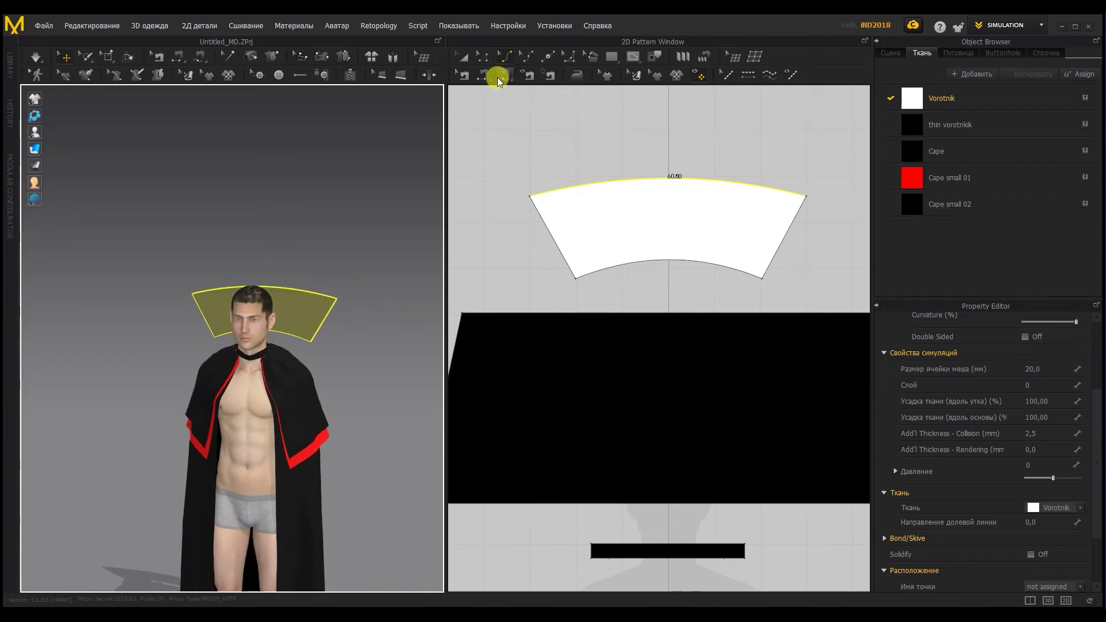
{"action": "left_click", "coordinate": [502, 77]}
{"action": "left_click", "coordinate": [593, 270]}
{"action": "scroll", "coordinate": [631, 333], "scroll_direction": "up", "scroll_amount": 3}
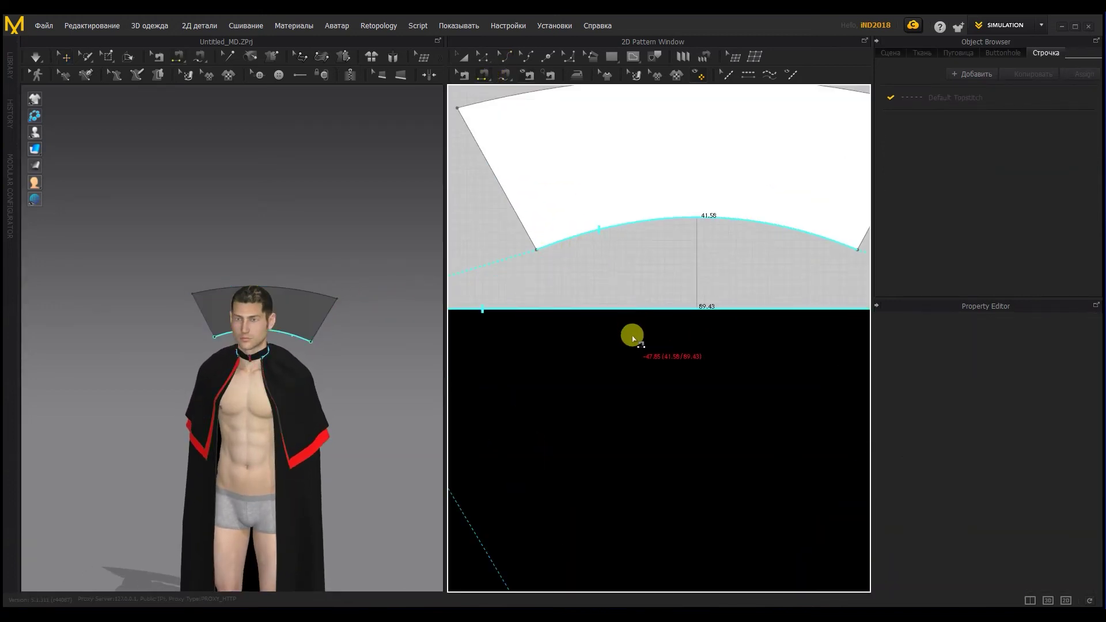
{"action": "scroll", "coordinate": [631, 333], "scroll_direction": "down", "scroll_amount": 3}
{"action": "left_click", "coordinate": [628, 499]}
{"action": "right_click_drag", "start_coordinate": [340, 288], "coordinate": [193, 237]}
{"action": "key", "text": "space"}
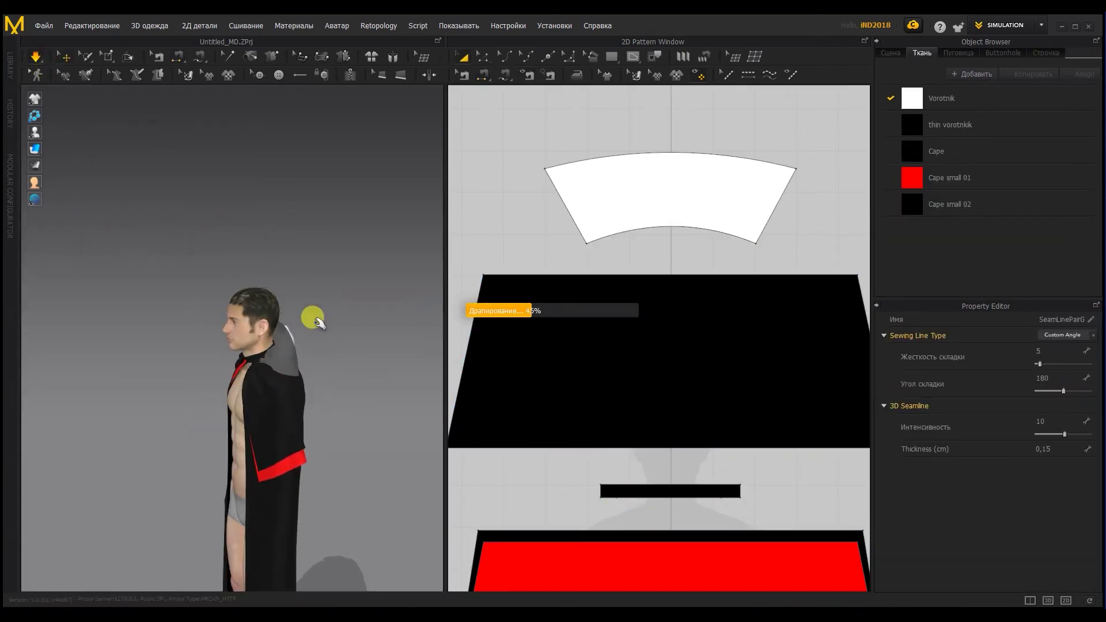
- Pull the back of the folded-down collar upward while the simulation runs
{"action": "right_click_drag", "start_coordinate": [313, 317], "coordinate": [553, 301]}
{"action": "right_click_drag", "start_coordinate": [302, 282], "coordinate": [296, 311]}
{"action": "left_click", "coordinate": [328, 362]}
{"action": "left_click_drag", "start_coordinate": [339, 346], "coordinate": [301, 258]}
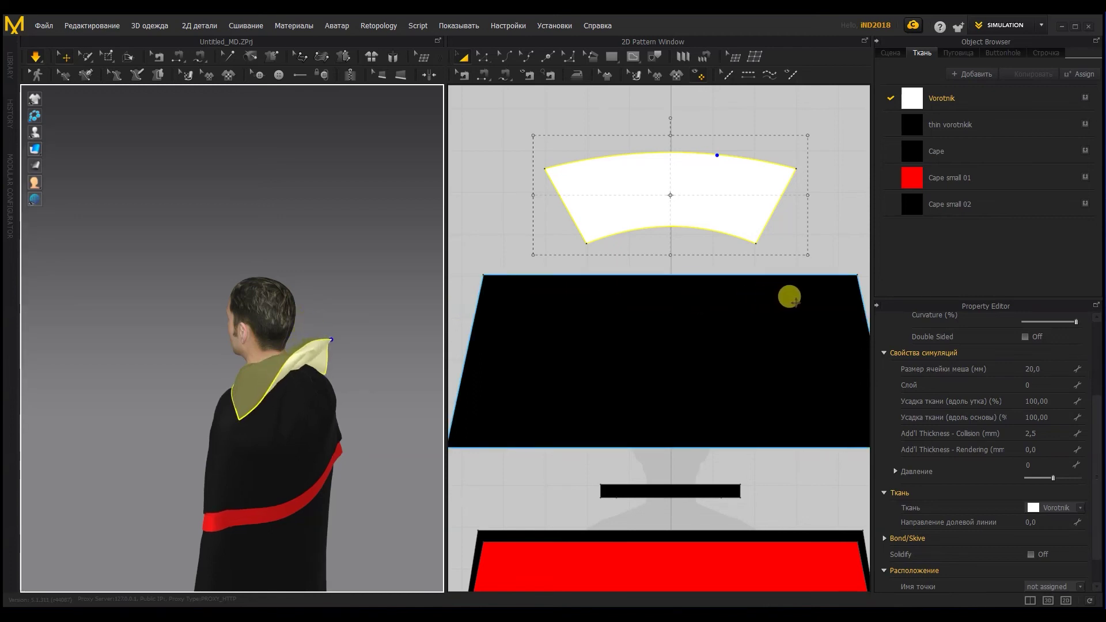
- Set the "Vorotnik" fabric's color to Red 3 and choose the Cotton_Gabardine physical property preset
{"action": "left_click", "coordinate": [997, 105]}
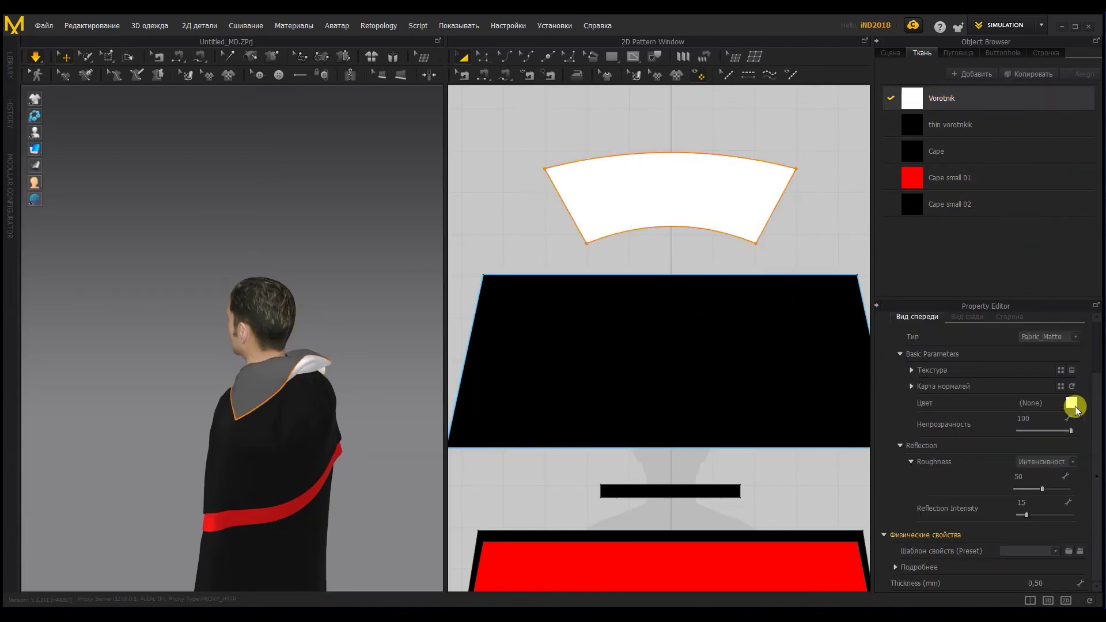
{"action": "left_click", "coordinate": [1071, 403]}
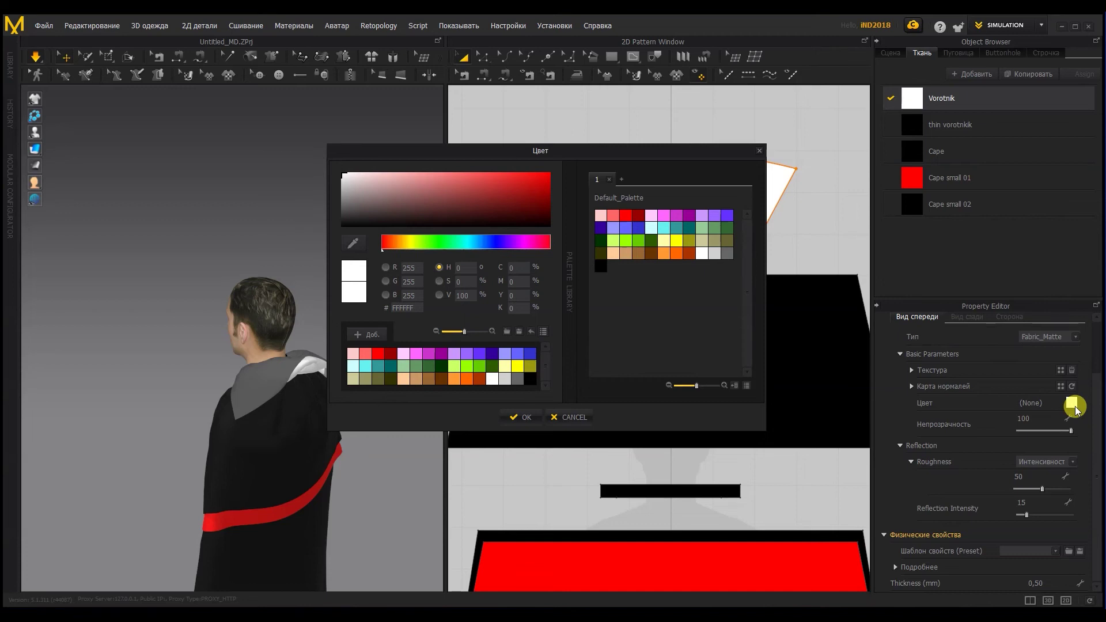
{"action": "left_click", "coordinate": [382, 353]}
{"action": "left_click", "coordinate": [521, 418]}
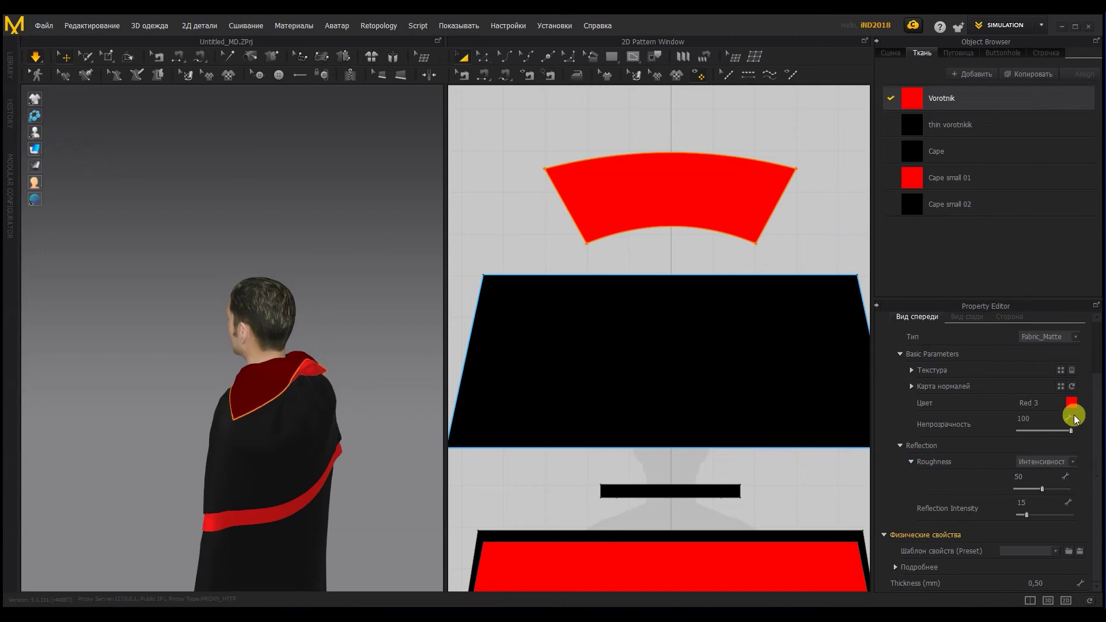
{"action": "left_click", "coordinate": [1056, 550]}
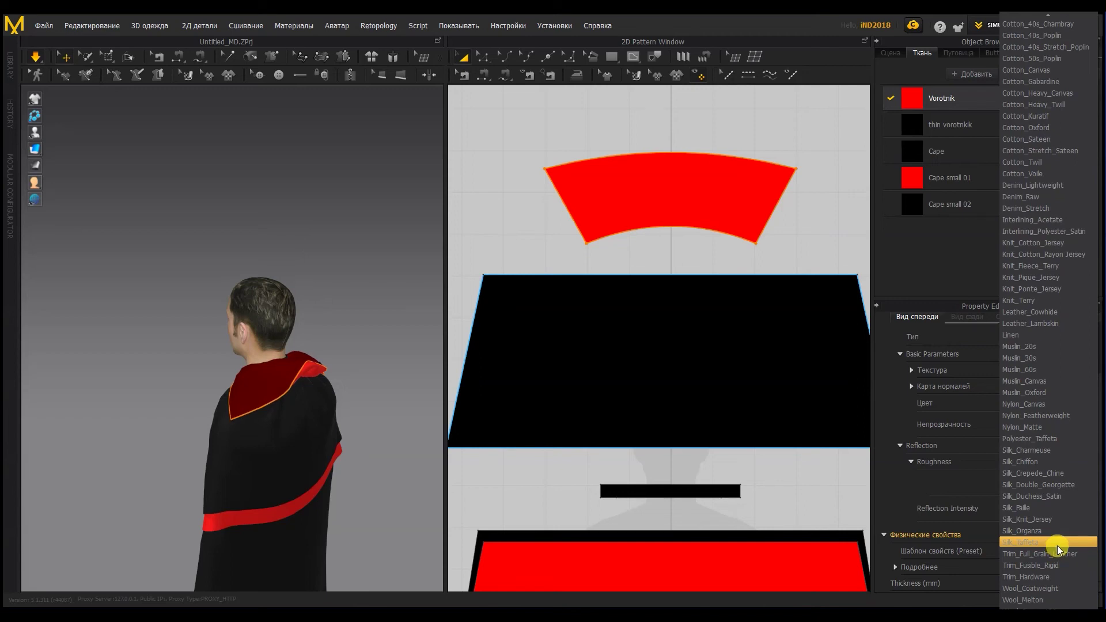
{"action": "left_click", "coordinate": [1052, 81]}
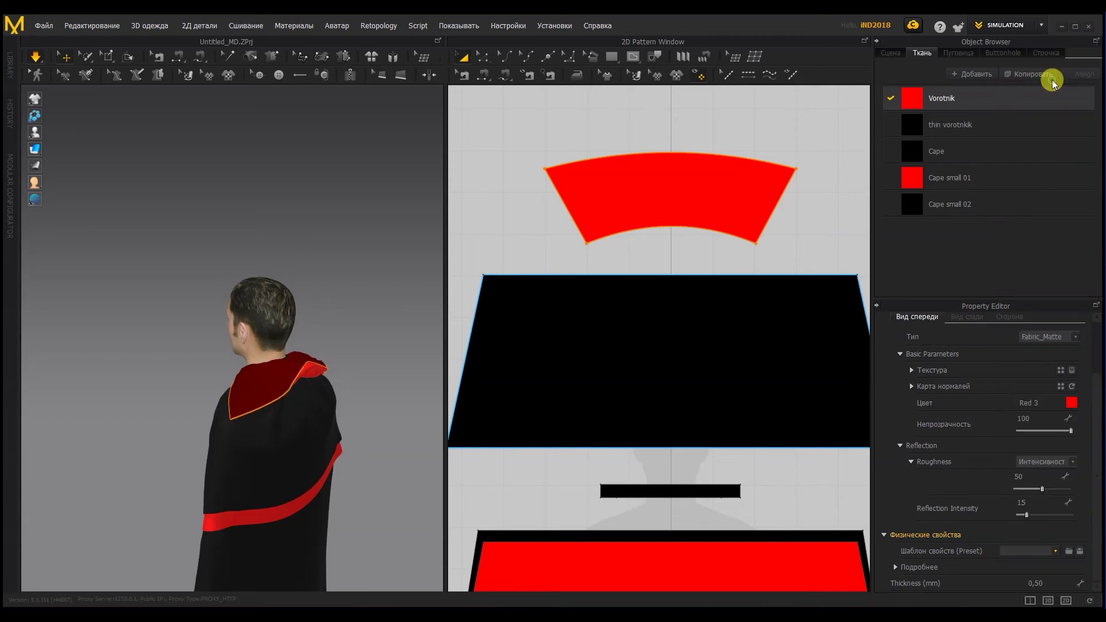
- Pull the red collar's back and side corners upward in the simulation so it stands up around the head
{"action": "mouse_move", "coordinate": [299, 336]}
{"action": "right_mouse_down"}
{"action": "mouse_move", "coordinate": [239, 321]}
{"action": "mouse_move", "coordinate": [284, 333]}
{"action": "right_mouse_up"}
{"action": "left_click", "coordinate": [281, 314]}
{"action": "left_click_drag", "start_coordinate": [276, 281], "coordinate": [273, 282]}
{"action": "left_click_drag", "start_coordinate": [211, 377], "coordinate": [217, 293]}
{"action": "left_click_drag", "start_coordinate": [327, 355], "coordinate": [337, 253]}
{"action": "right_click_drag", "start_coordinate": [302, 392], "coordinate": [225, 375]}
- Tidy the black short cape's front edge near the neck and pull the collar's front tip outward
{"action": "left_click", "coordinate": [322, 385]}
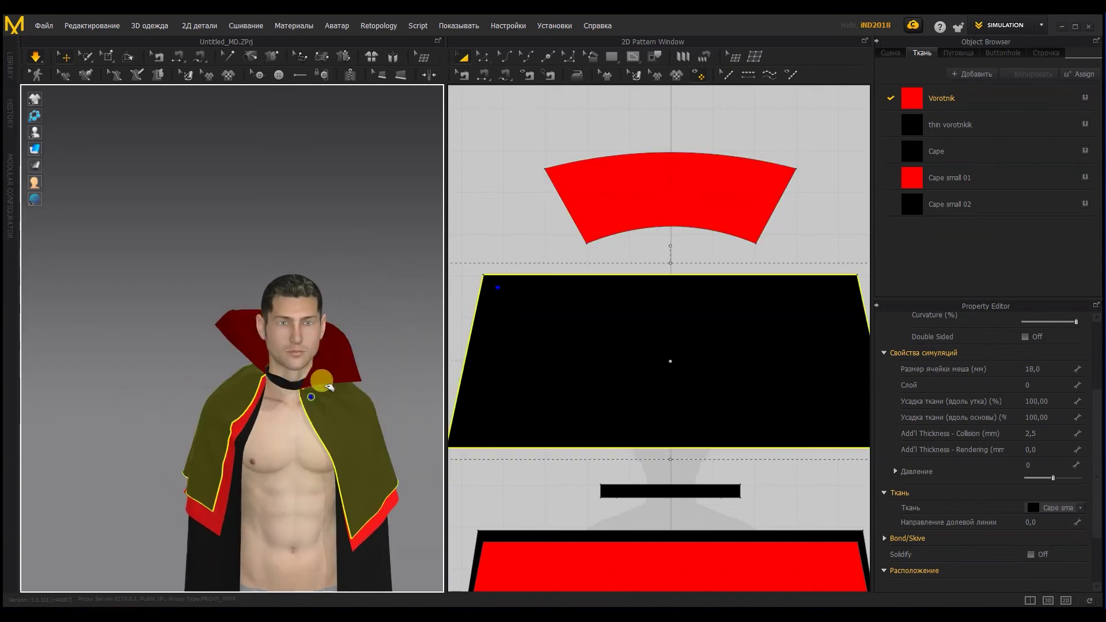
{"action": "left_click", "coordinate": [305, 384]}
{"action": "left_click_drag", "start_coordinate": [350, 370], "coordinate": [354, 365]}
{"action": "left_click", "coordinate": [352, 363]}
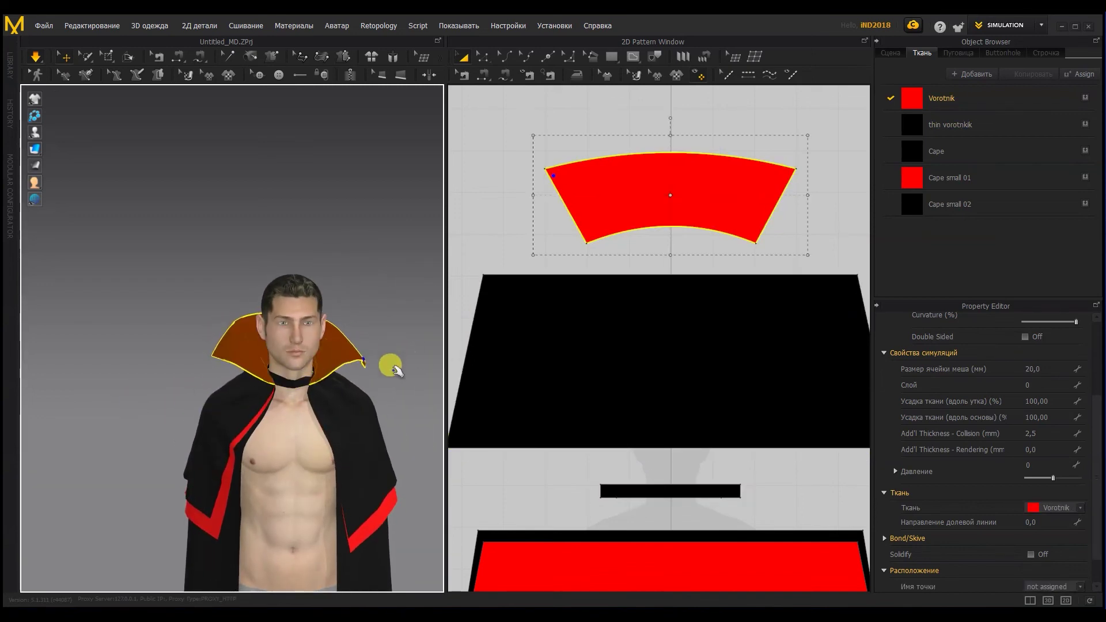
{"action": "left_click", "coordinate": [395, 353]}
{"action": "right_click_drag", "start_coordinate": [395, 353], "coordinate": [353, 345]}
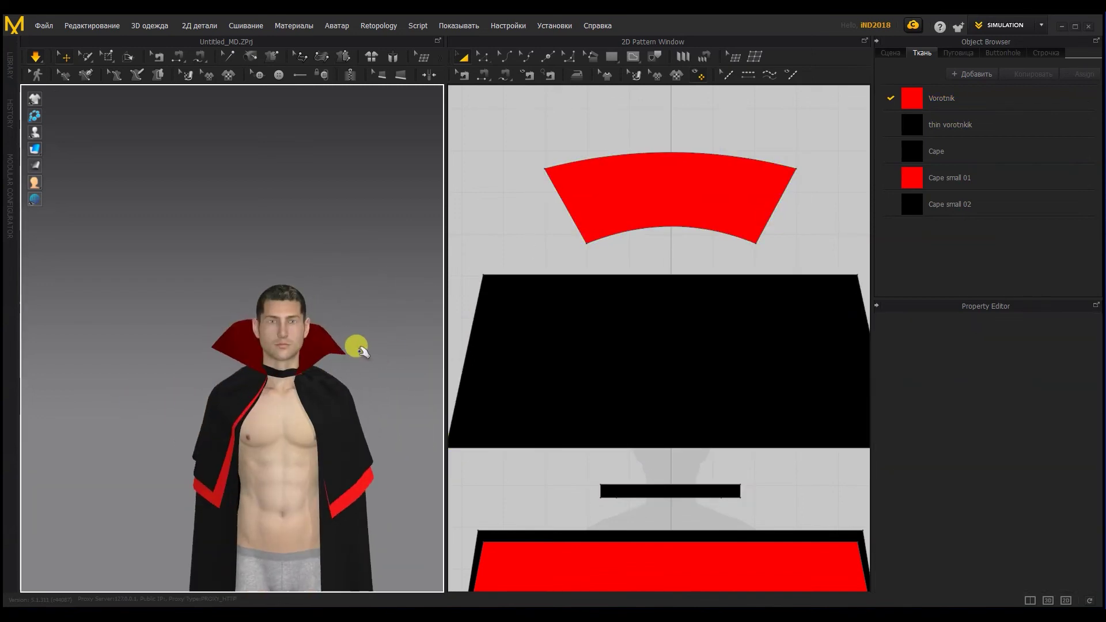
- Set the red collar's mesh cell size to 16 mm, matching the neckband
{"action": "left_click", "coordinate": [353, 344]}
{"action": "scroll", "coordinate": [371, 387], "scroll_direction": "up", "scroll_amount": 3}
{"action": "left_click", "coordinate": [368, 390]}
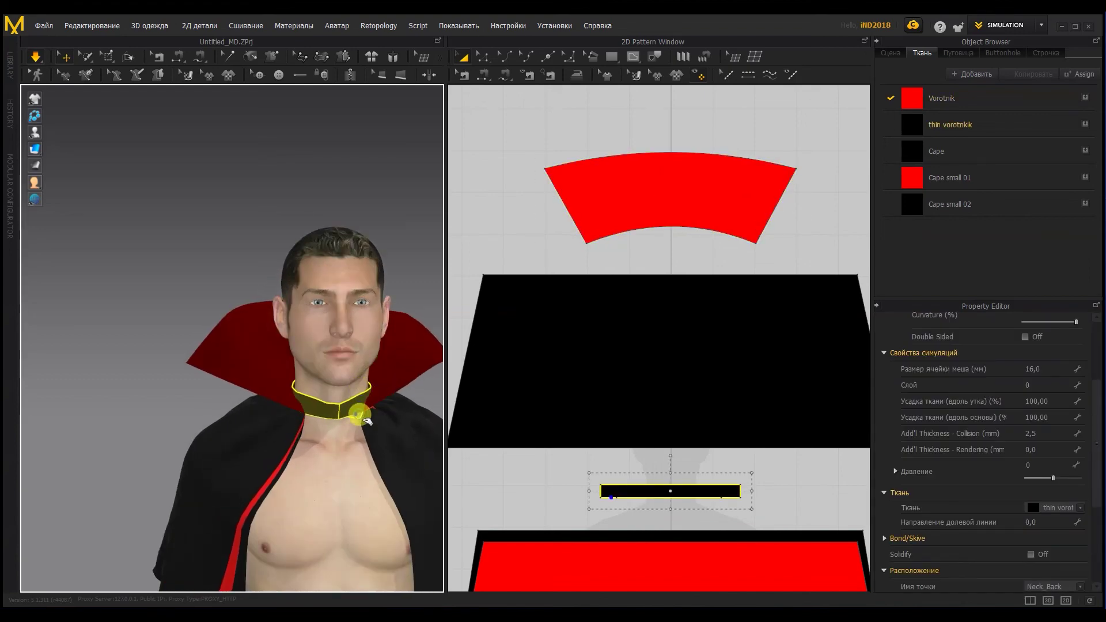
{"action": "left_click", "coordinate": [402, 240]}
{"action": "left_click", "coordinate": [237, 344]}
{"action": "left_click", "coordinate": [1041, 369]}
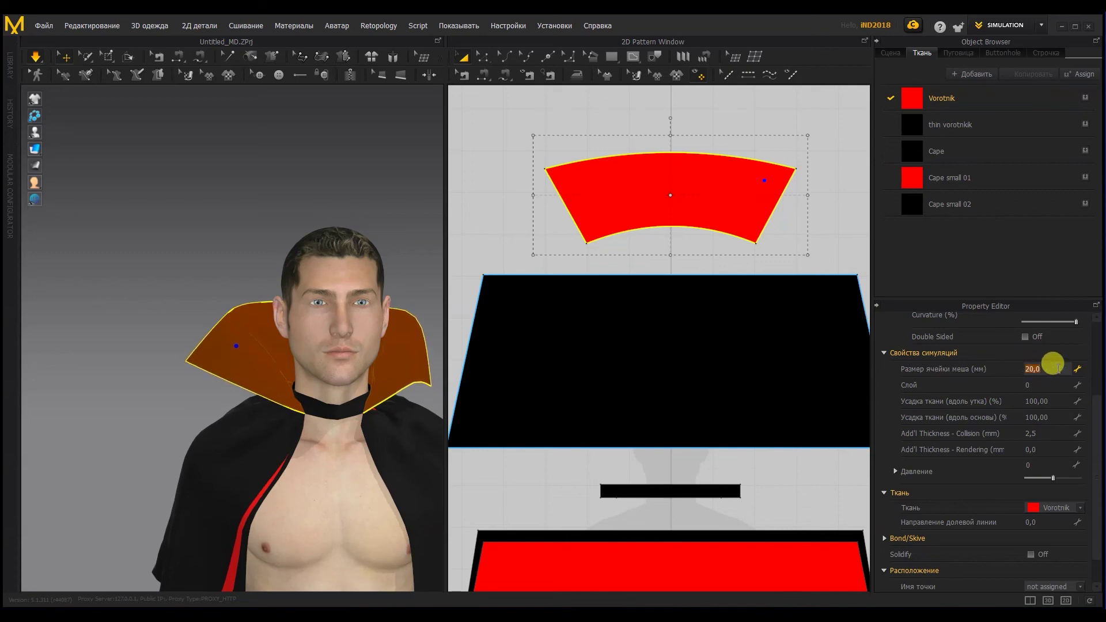
{"action": "key", "text": "Return"}
{"action": "scroll", "coordinate": [210, 260], "scroll_direction": "down", "scroll_amount": 5}
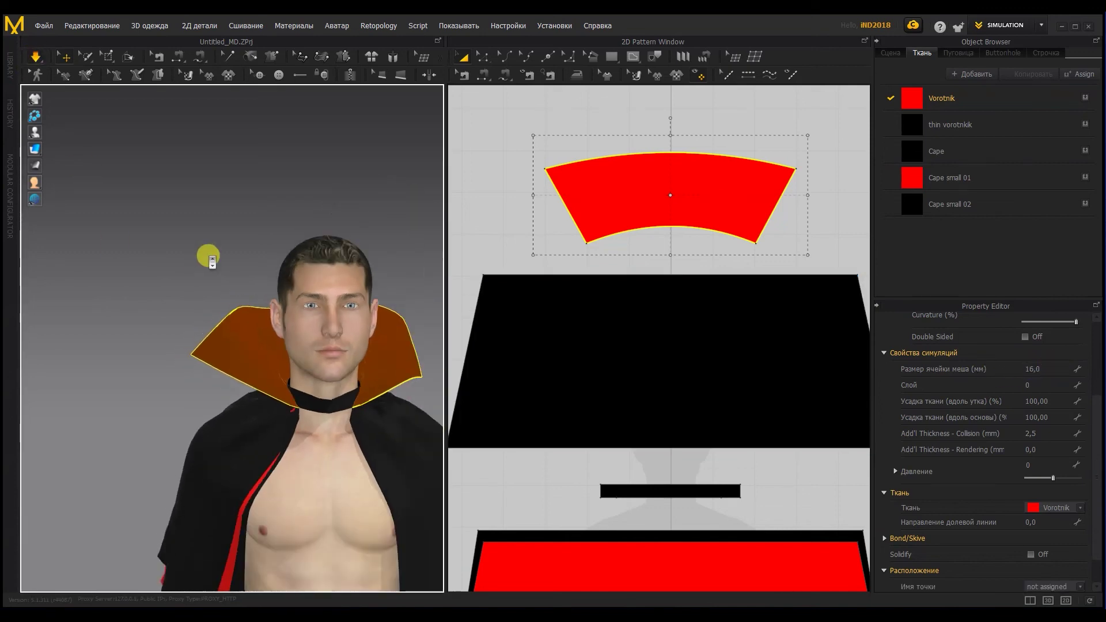
{"action": "left_click", "coordinate": [355, 305]}
{"action": "left_click", "coordinate": [338, 347]}
{"action": "left_click", "coordinate": [373, 355]}
- Add piping about 107 cm long along the lower edge of the black short cape
{"action": "scroll", "coordinate": [373, 354], "scroll_direction": "down", "scroll_amount": 3}
{"action": "right_click_drag", "start_coordinate": [208, 380], "coordinate": [247, 377]}
{"action": "right_click_drag", "start_coordinate": [187, 268], "coordinate": [309, 346]}
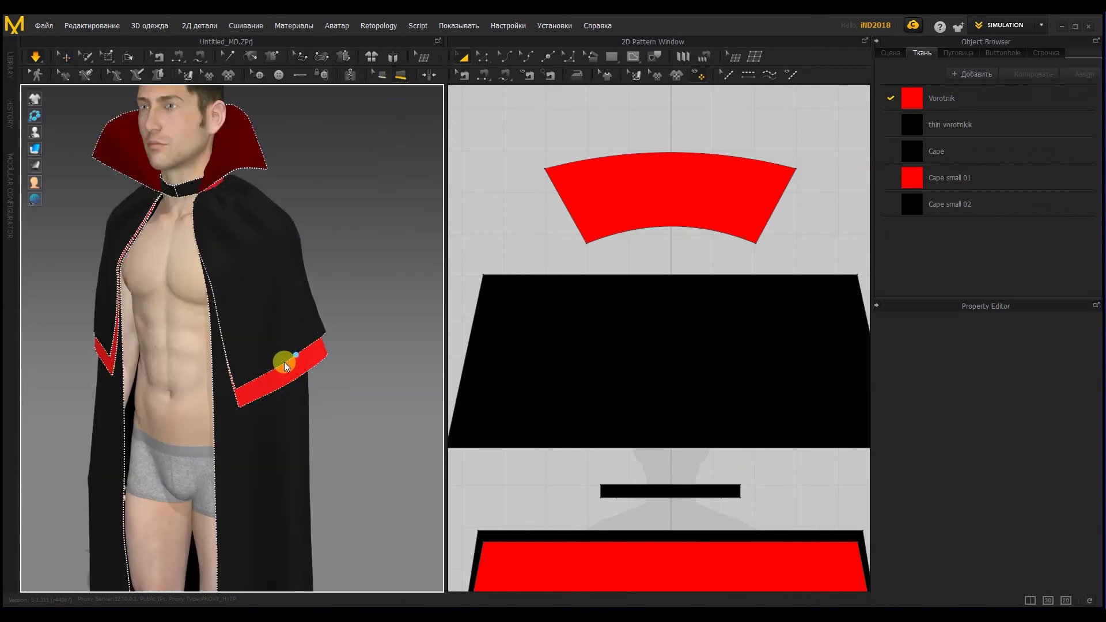
{"action": "scroll", "coordinate": [284, 362], "scroll_direction": "up", "scroll_amount": 3}
{"action": "right_click_drag", "start_coordinate": [241, 433], "coordinate": [115, 413]}
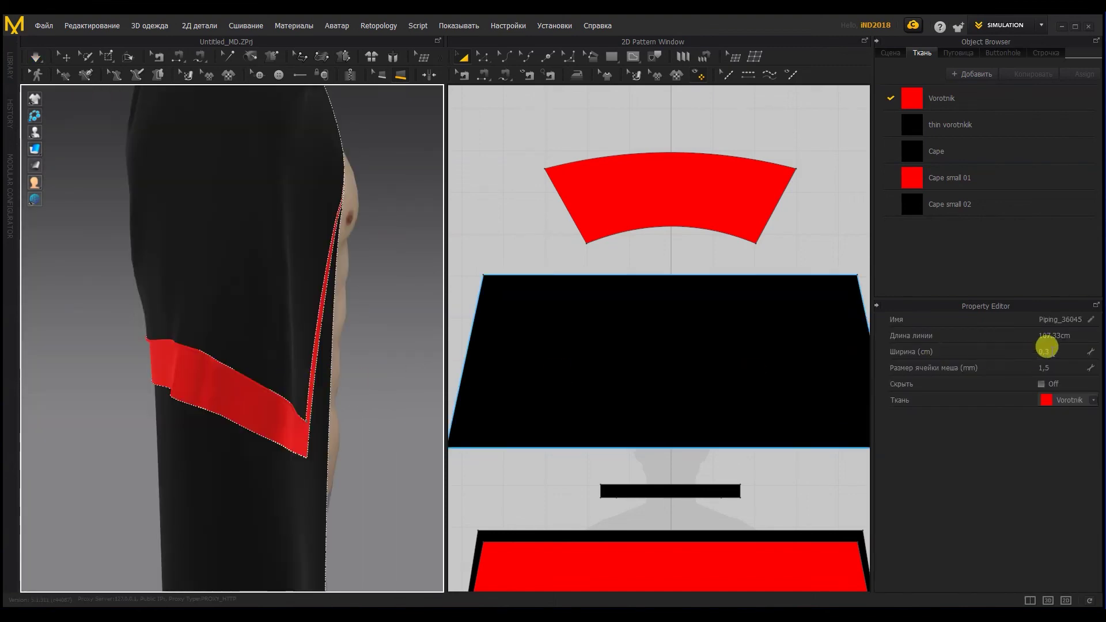
- Set the piping's width to 1.0 cm and its fabric to the black "Cape small 02"
{"action": "left_click", "coordinate": [1046, 348]}
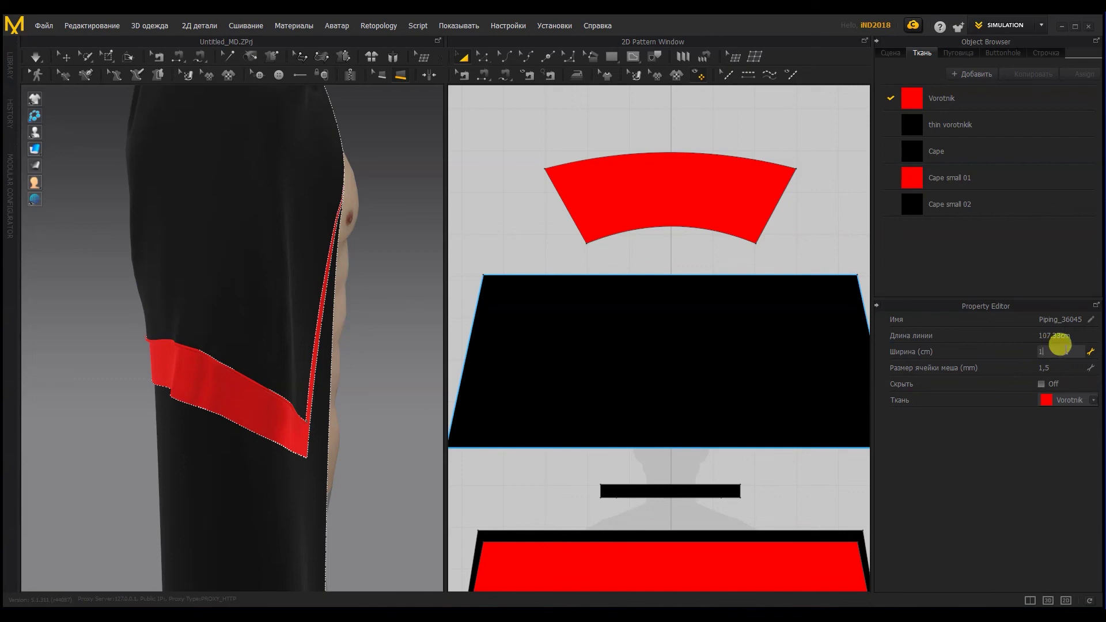
{"action": "type", "text": "1,0"}
{"action": "key", "text": "Return"}
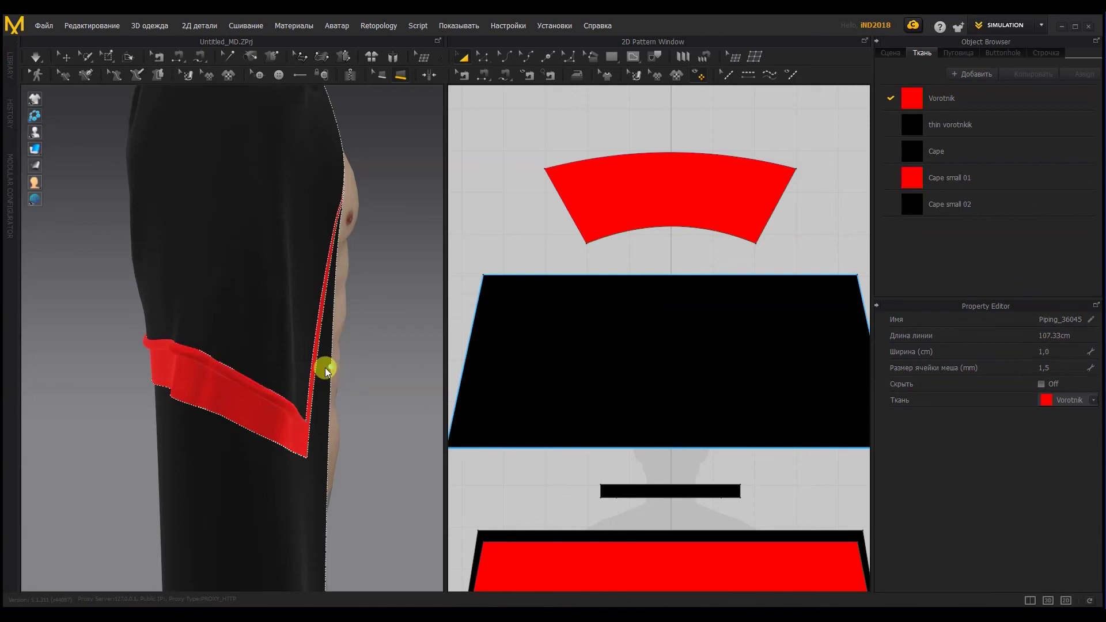
{"action": "right_click_drag", "start_coordinate": [325, 367], "coordinate": [255, 361]}
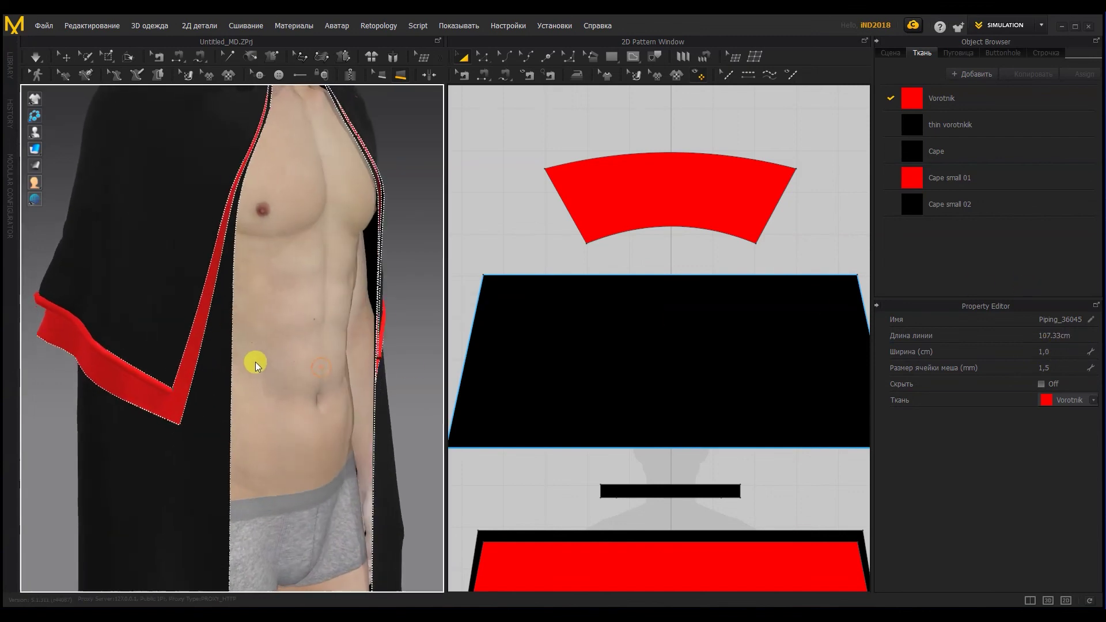
{"action": "left_click", "coordinate": [1092, 403]}
{"action": "left_click", "coordinate": [1074, 451]}
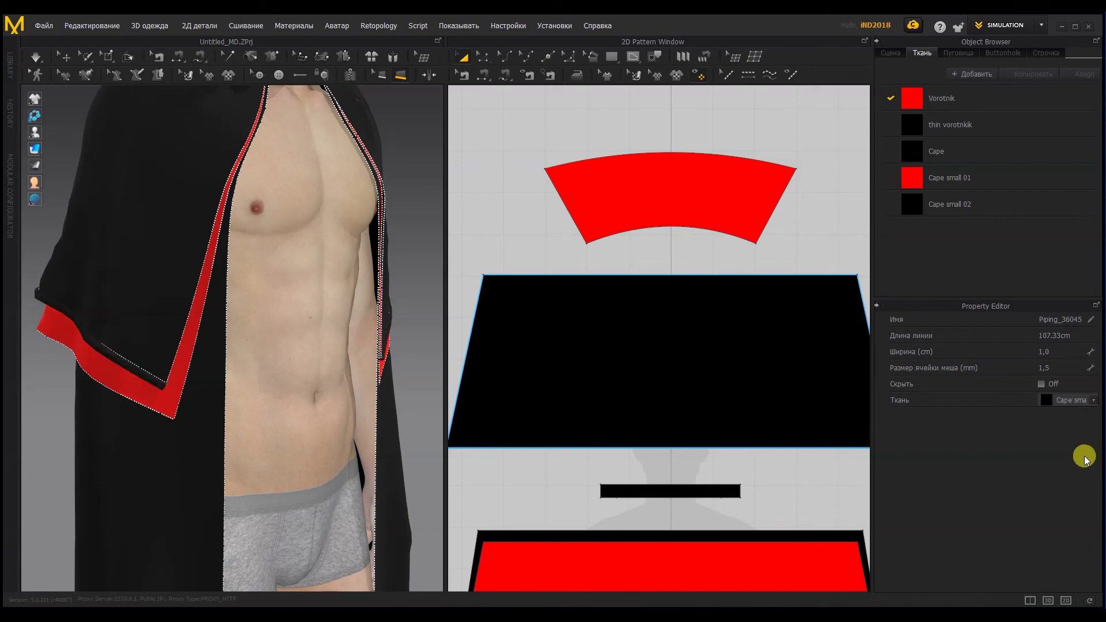
- Run the simulation to settle the cape with the black short cape's edge piping
{"action": "scroll", "coordinate": [403, 282], "scroll_direction": "down", "scroll_amount": 2}
{"action": "left_click", "coordinate": [31, 58]}
{"action": "scroll", "coordinate": [377, 245], "scroll_direction": "down", "scroll_amount": 2}
{"action": "right_click_drag", "start_coordinate": [367, 269], "coordinate": [360, 311]}
{"action": "left_click", "coordinate": [364, 339]}
- Add piping about 107 cm long along the lower edge of the red short cape
{"action": "left_click", "coordinate": [395, 78]}
{"action": "scroll", "coordinate": [330, 370], "scroll_direction": "up", "scroll_amount": 4}
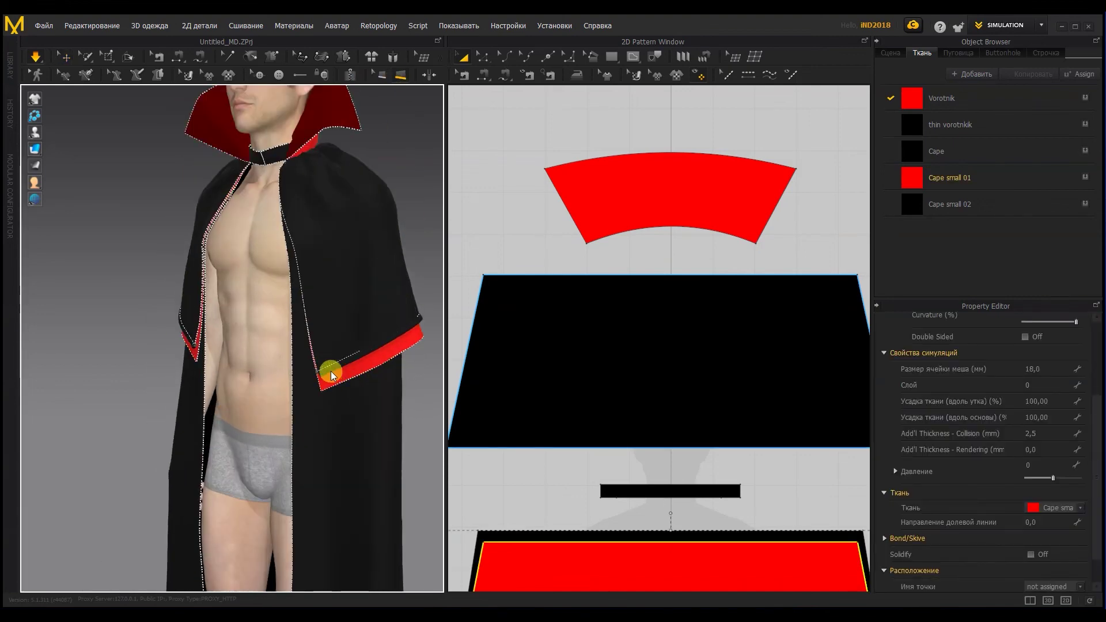
{"action": "middle_click_drag", "start_coordinate": [335, 402], "coordinate": [299, 395]}
{"action": "right_click_drag", "start_coordinate": [416, 330], "coordinate": [157, 365]}
{"action": "left_click", "coordinate": [157, 364]}
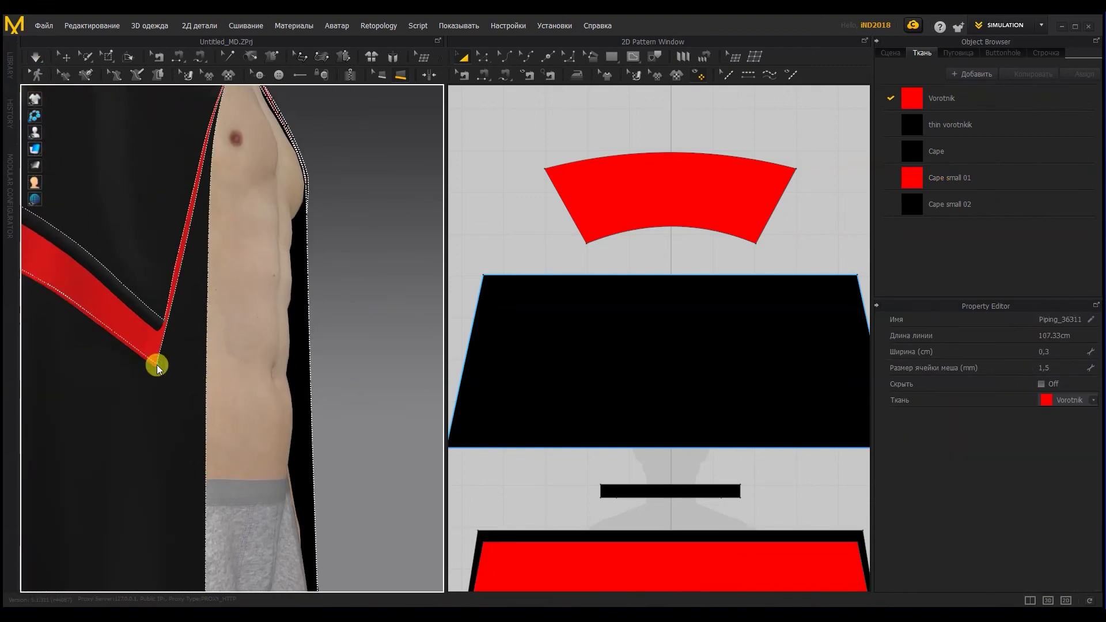
- Set the red short cape piping's width to 1.0 cm and its fabric to "Cape small 01", and simulate the garment
{"action": "left_click", "coordinate": [1057, 350]}
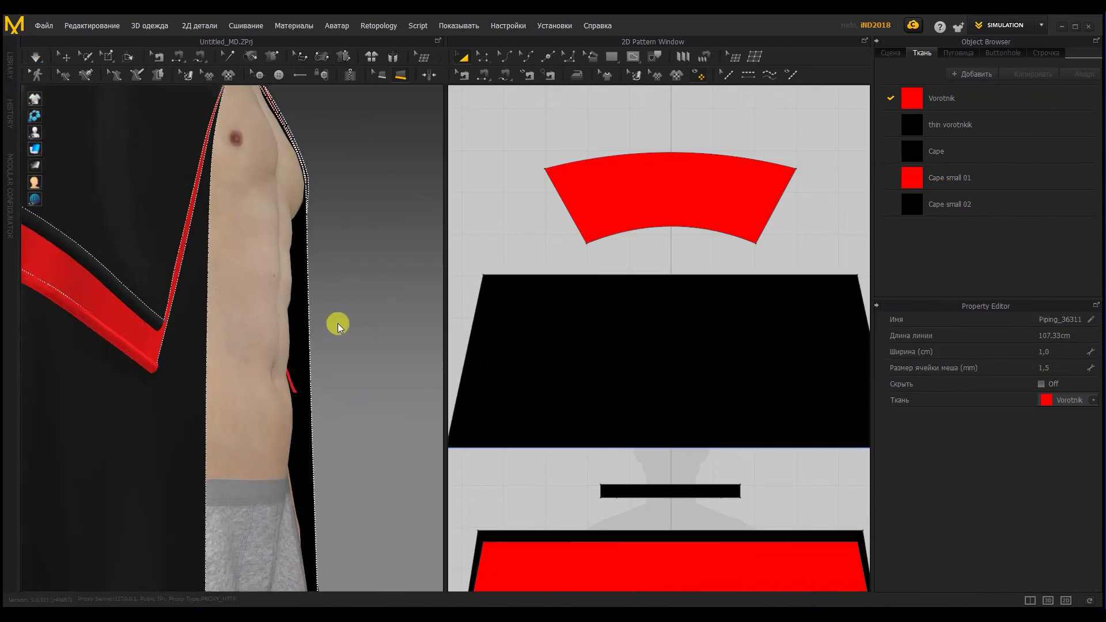
{"action": "scroll", "coordinate": [338, 323], "scroll_direction": "down", "scroll_amount": 5}
{"action": "left_click", "coordinate": [1092, 399]}
{"action": "left_click", "coordinate": [1071, 434]}
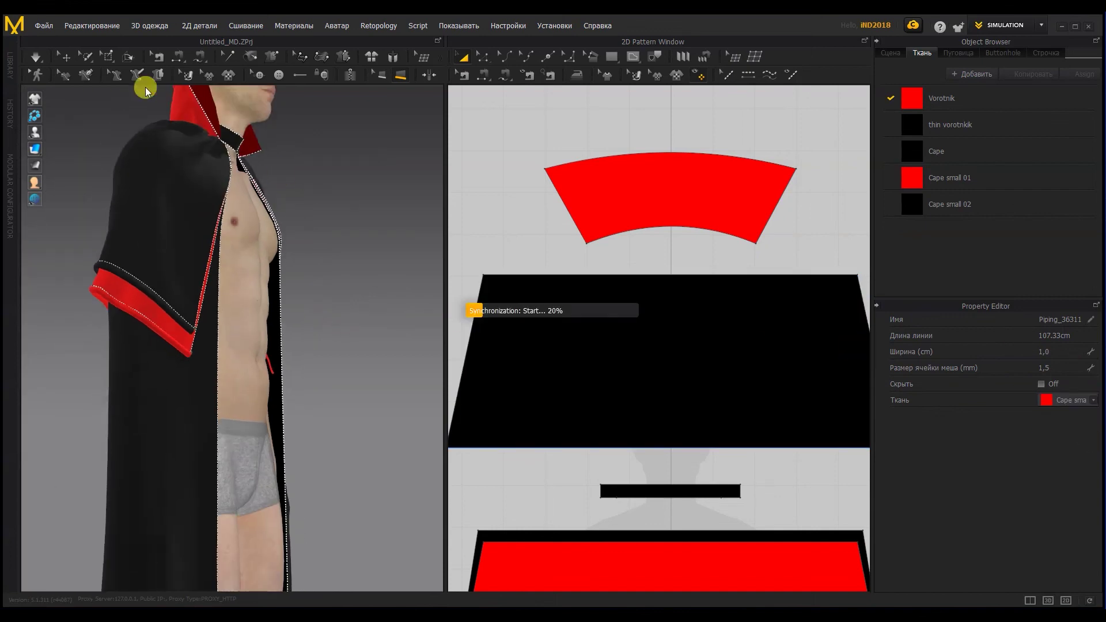
{"action": "key", "text": "space"}
- Add piping along the entire bottom hem of the long black cape, from one front corner around the back to the other
{"action": "scroll", "coordinate": [325, 277], "scroll_direction": "down", "scroll_amount": 3}
{"action": "right_click_drag", "start_coordinate": [266, 284], "coordinate": [207, 293]}
{"action": "scroll", "coordinate": [211, 259], "scroll_direction": "down", "scroll_amount": 2}
{"action": "middle_click_drag", "start_coordinate": [294, 582], "coordinate": [280, 425]}
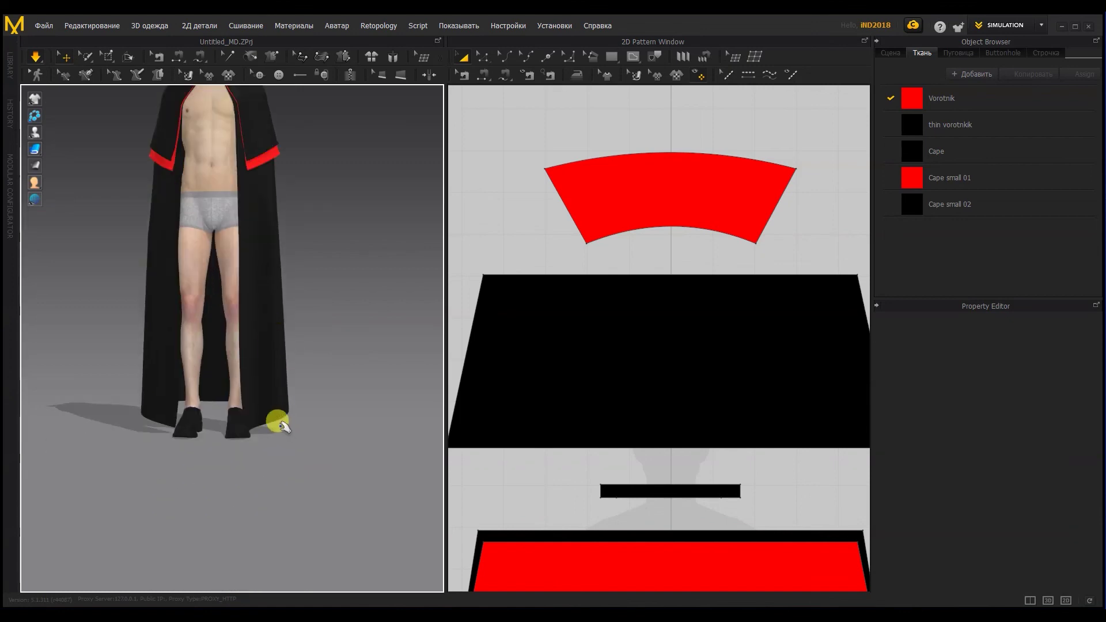
{"action": "scroll", "coordinate": [281, 426], "scroll_direction": "up", "scroll_amount": 3}
{"action": "right_click_drag", "start_coordinate": [296, 447], "coordinate": [257, 424]}
{"action": "left_click", "coordinate": [256, 425]}
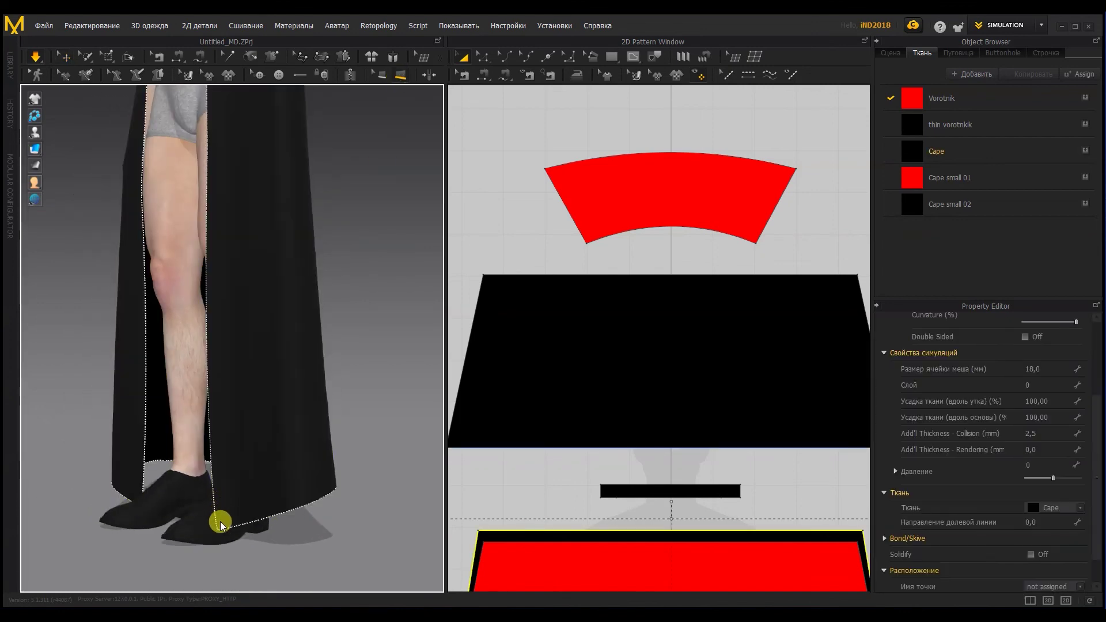
{"action": "left_click", "coordinate": [326, 503]}
{"action": "right_click_drag", "start_coordinate": [326, 504], "coordinate": [276, 496]}
{"action": "right_click_drag", "start_coordinate": [389, 478], "coordinate": [152, 432]}
{"action": "double_click", "coordinate": [248, 491]}
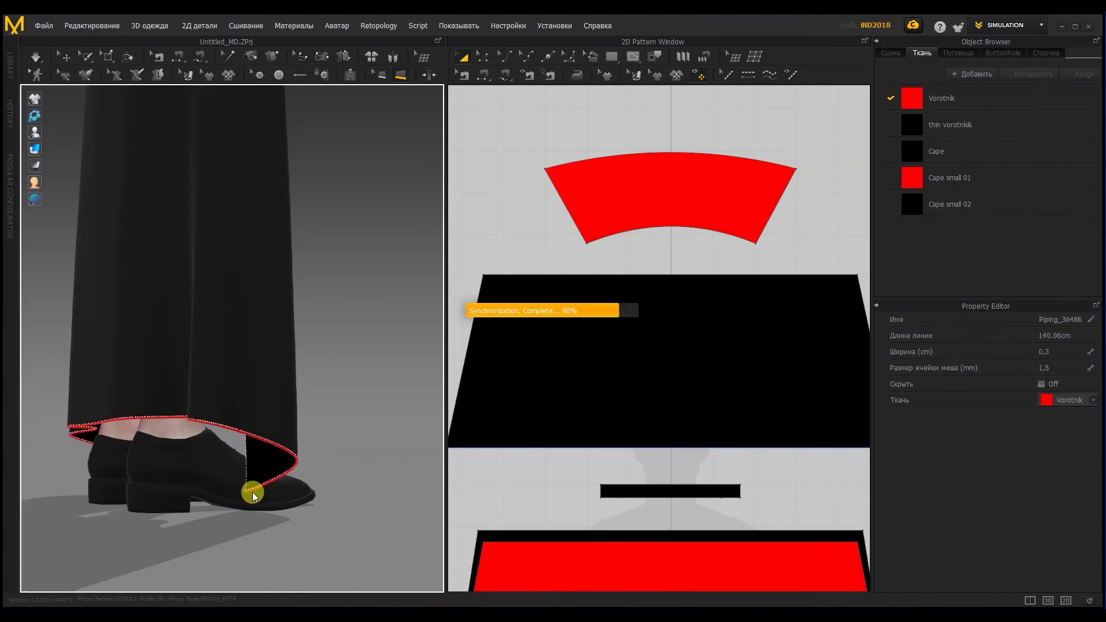
- Set the long cape's hem piping to the black "Cape" fabric with a 1.0 cm width, and simulate the garment
{"action": "left_click", "coordinate": [1085, 400]}
{"action": "left_click", "coordinate": [1089, 429]}
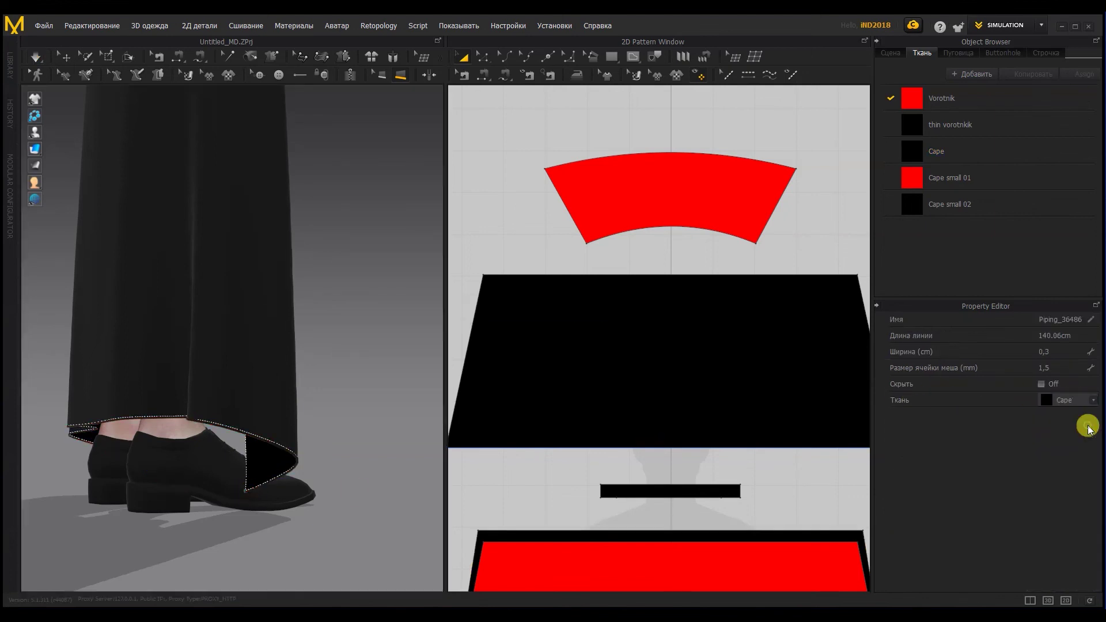
{"action": "key", "text": "Return"}
{"action": "left_click", "coordinate": [36, 57]}
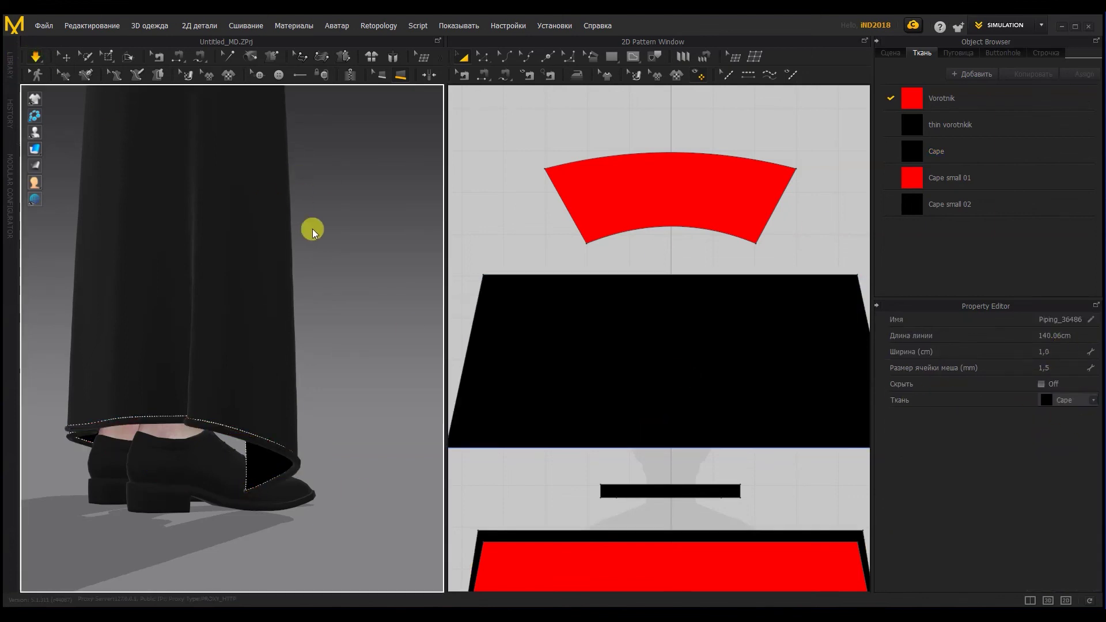
{"action": "left_click", "coordinate": [323, 265]}
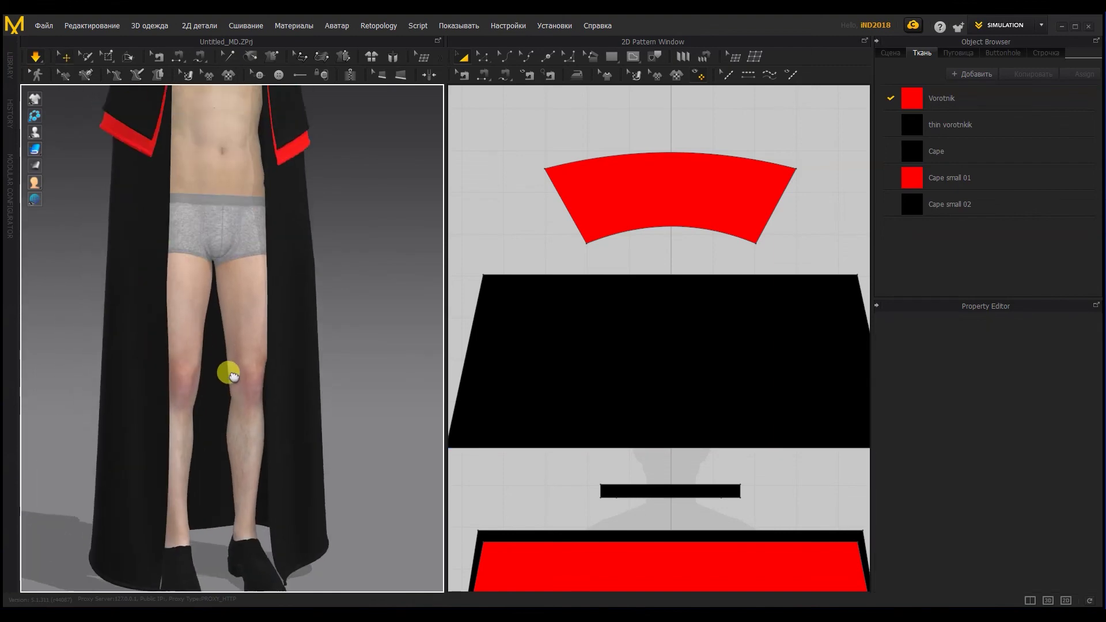